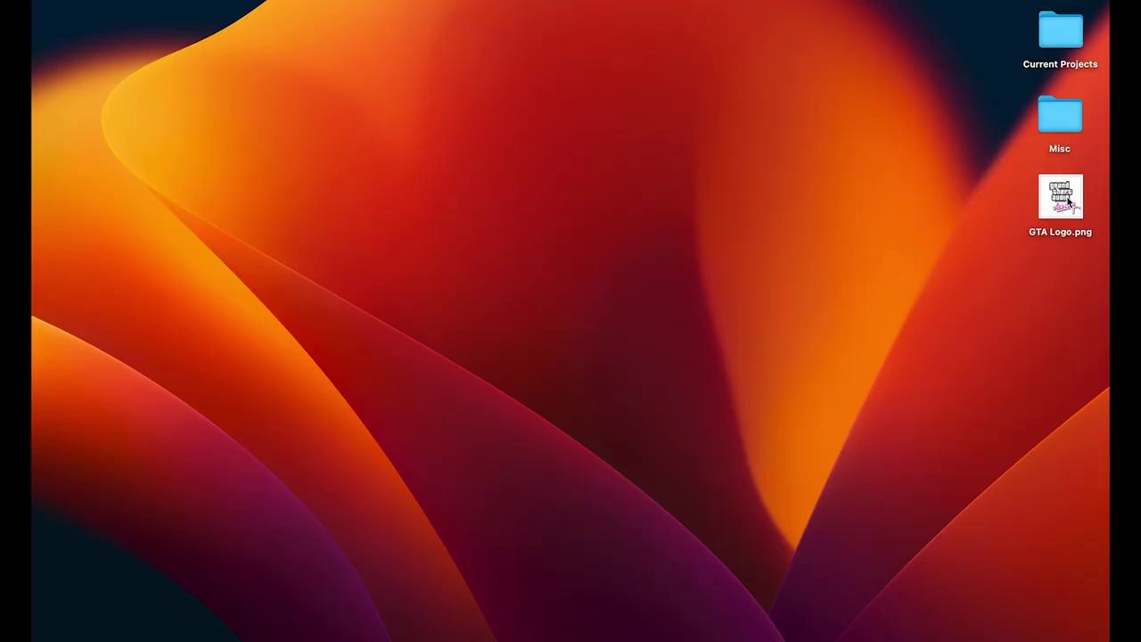
Open GTA Logo.png from the desktop and crop it to the "grand theft audio SOUNDS OF" lettering.
{"action": "double_click", "coordinate": [1069, 203]}
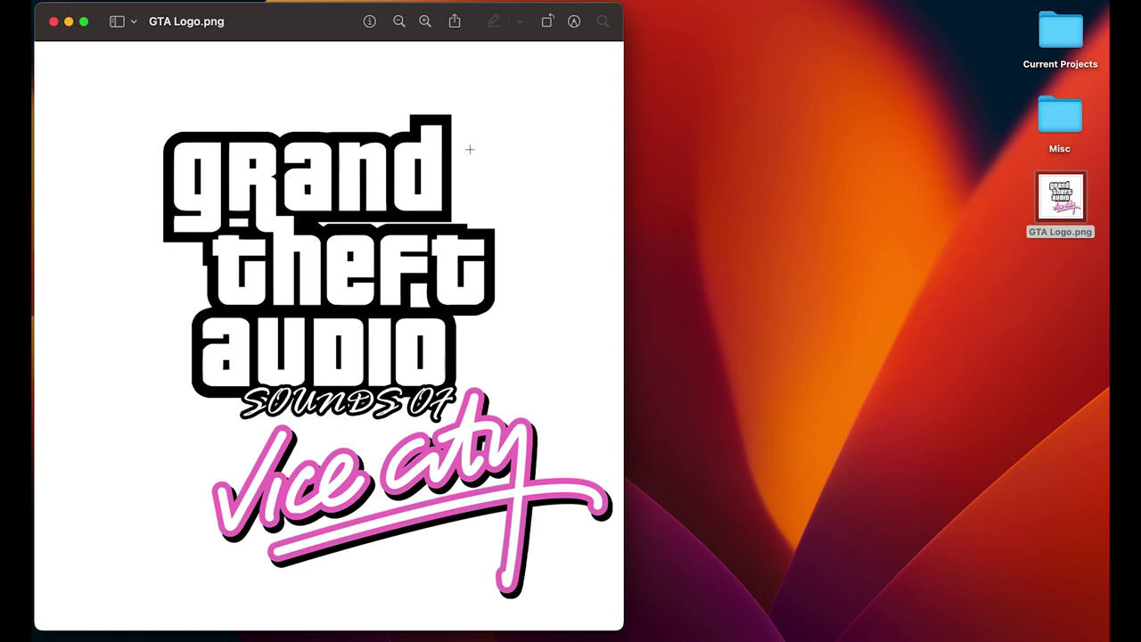
{"action": "left_click_drag", "start_coordinate": [296, 19], "coordinate": [538, 13]}
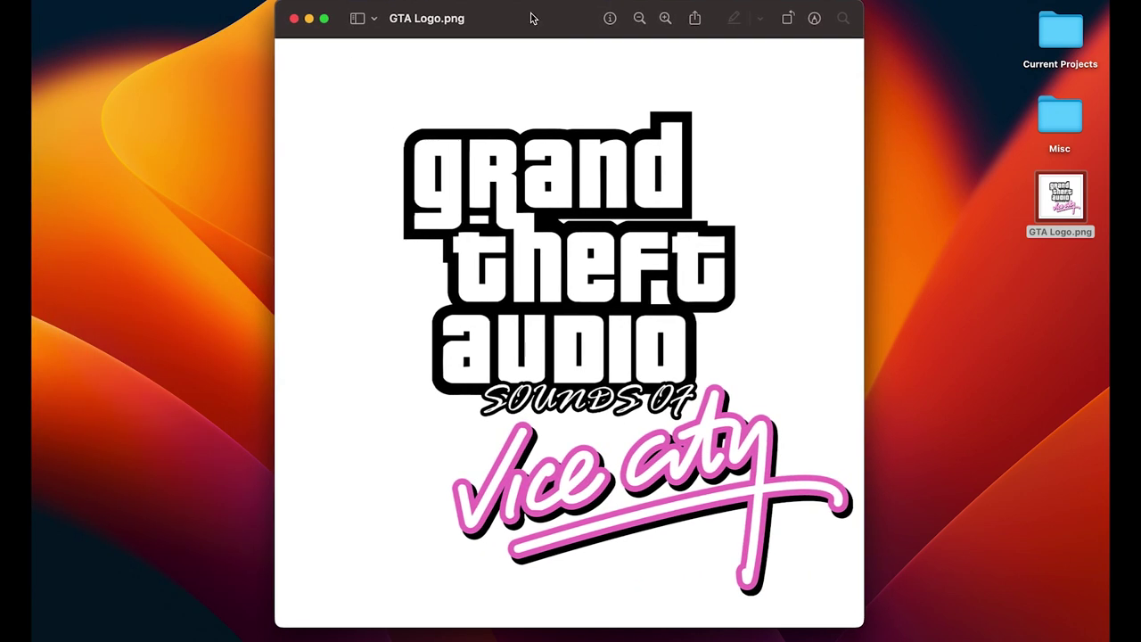
{"action": "left_click_drag", "start_coordinate": [368, 83], "coordinate": [755, 427]}
{"action": "left_click", "coordinate": [299, 0]}
{"action": "mouse_move", "coordinate": [259, 0]}
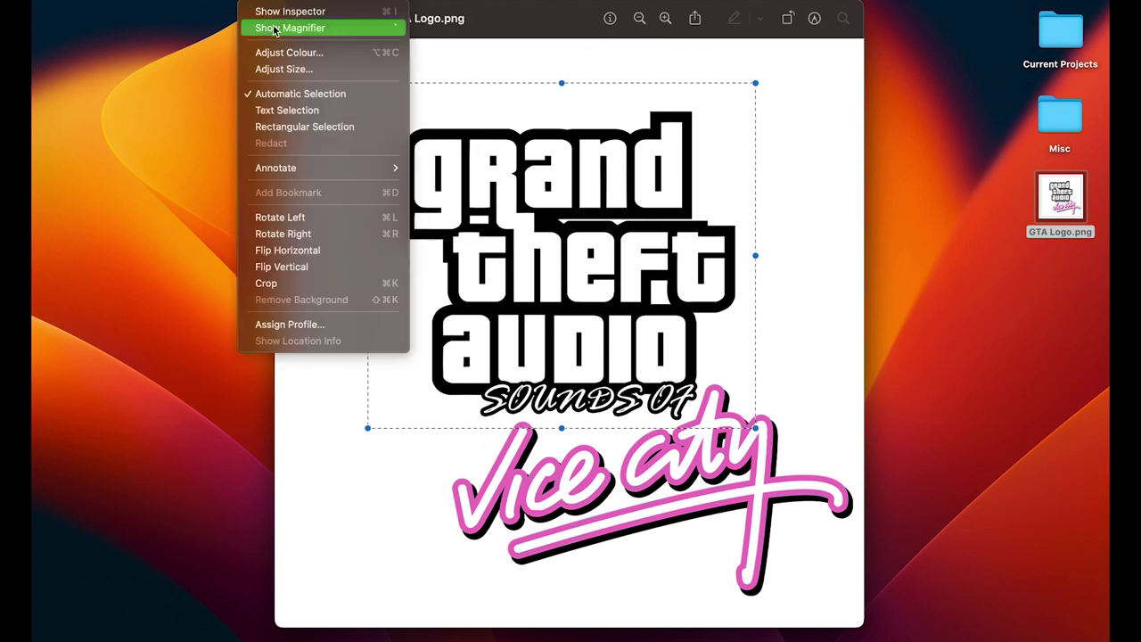
{"action": "left_click", "coordinate": [297, 284]}
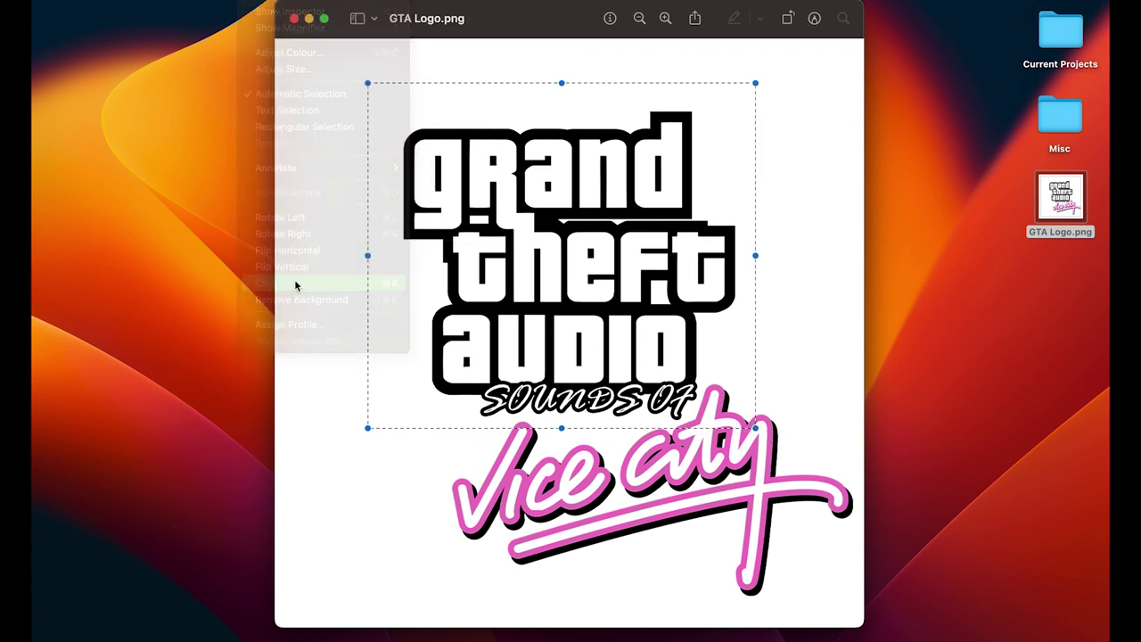
{"action": "scroll", "coordinate": [522, 447], "scroll_direction": "up", "scroll_amount": 3}
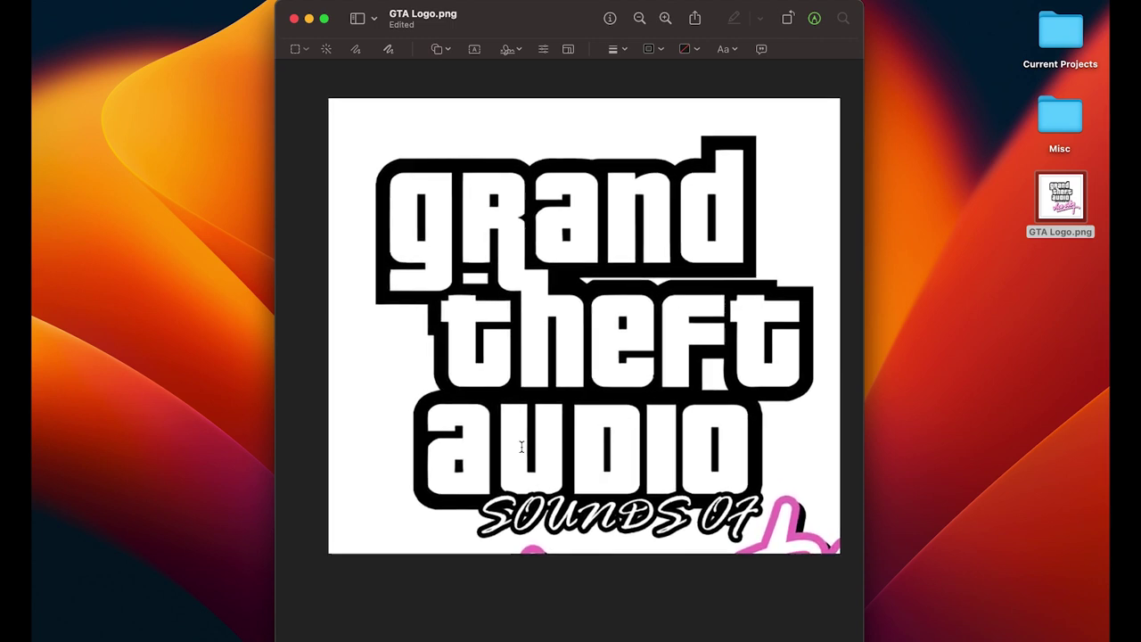
Use Instant Alpha to remove the white background and the pink remnants around the cropped logo.
{"action": "left_click", "coordinate": [327, 50]}
{"action": "left_click_drag", "start_coordinate": [337, 212], "coordinate": [337, 320]}
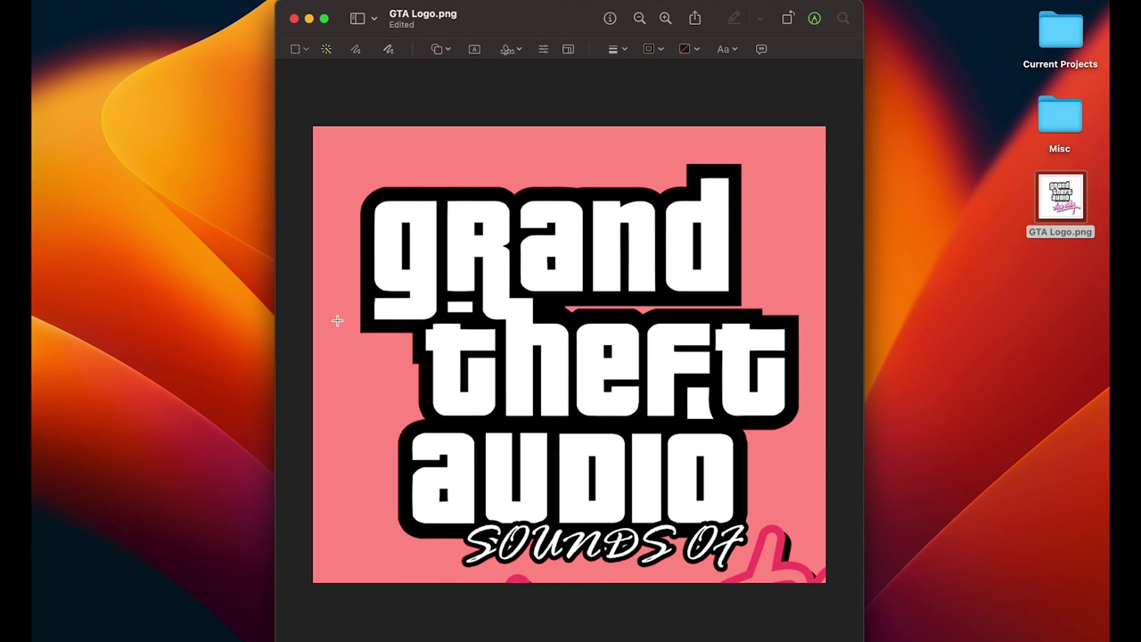
{"action": "left_click_drag", "start_coordinate": [337, 320], "coordinate": [336, 283]}
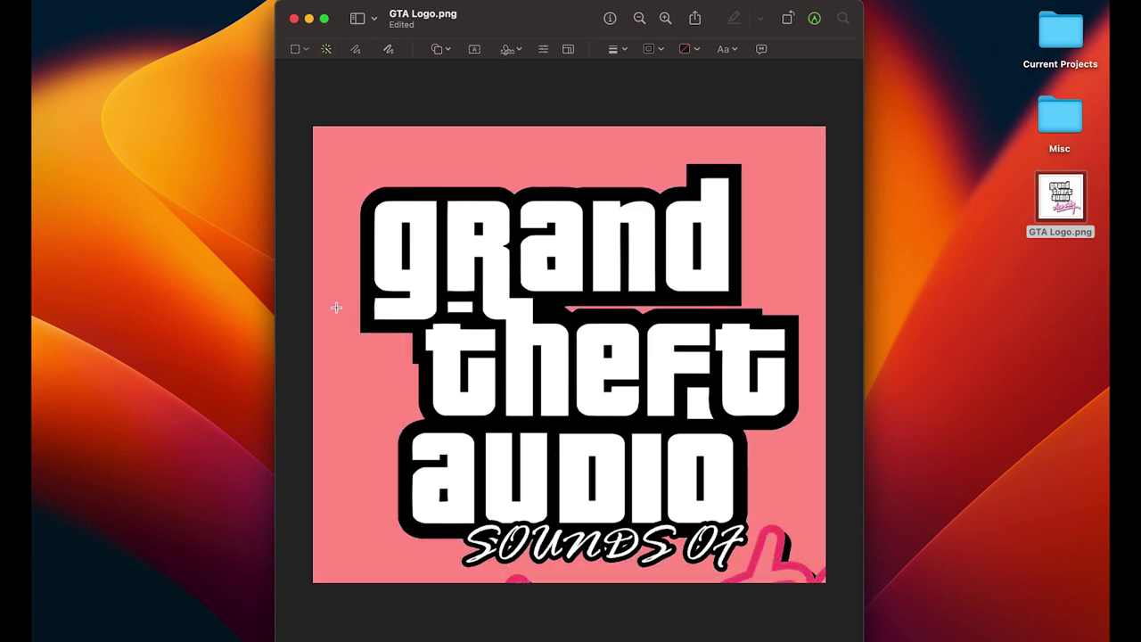
{"action": "left_click_drag", "start_coordinate": [336, 307], "coordinate": [337, 320]}
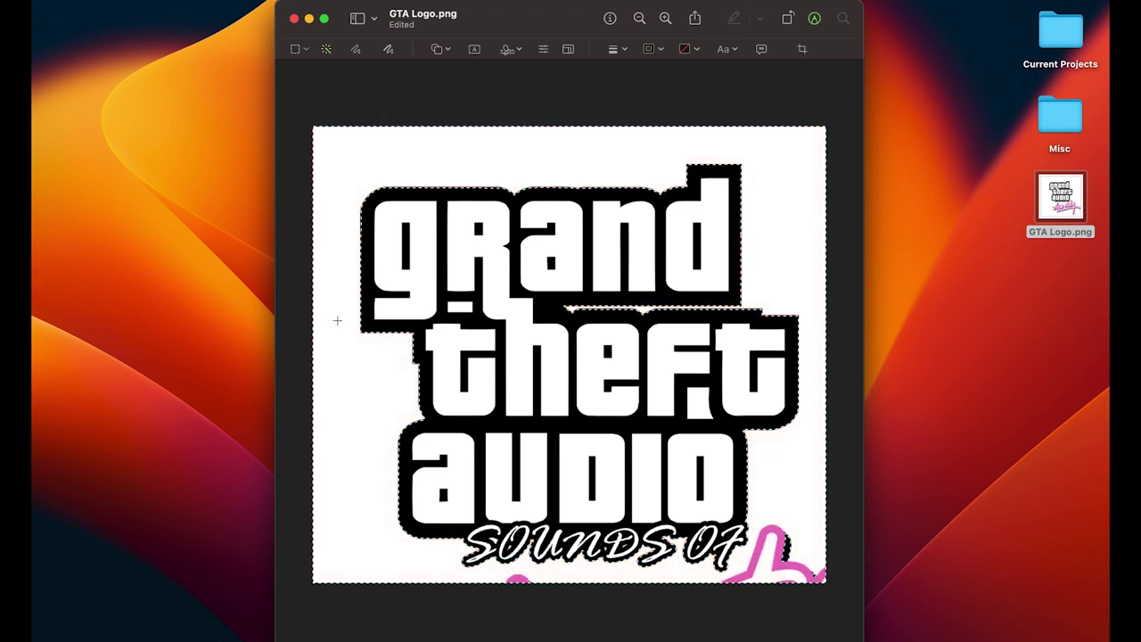
{"action": "key", "text": "Delete"}
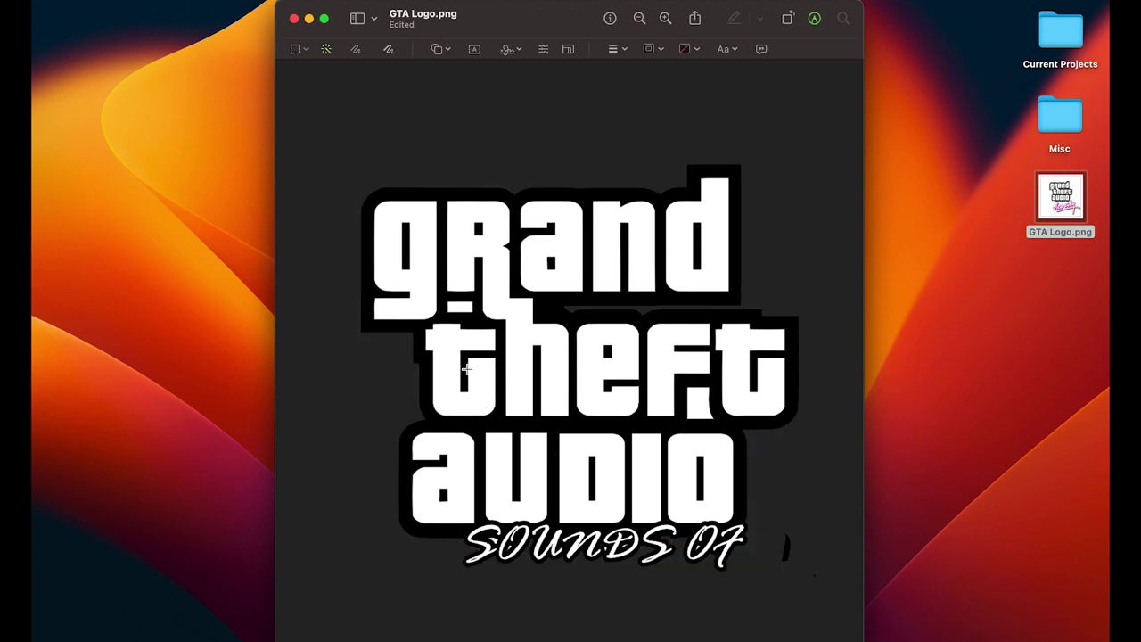
{"action": "key", "text": "super+z"}
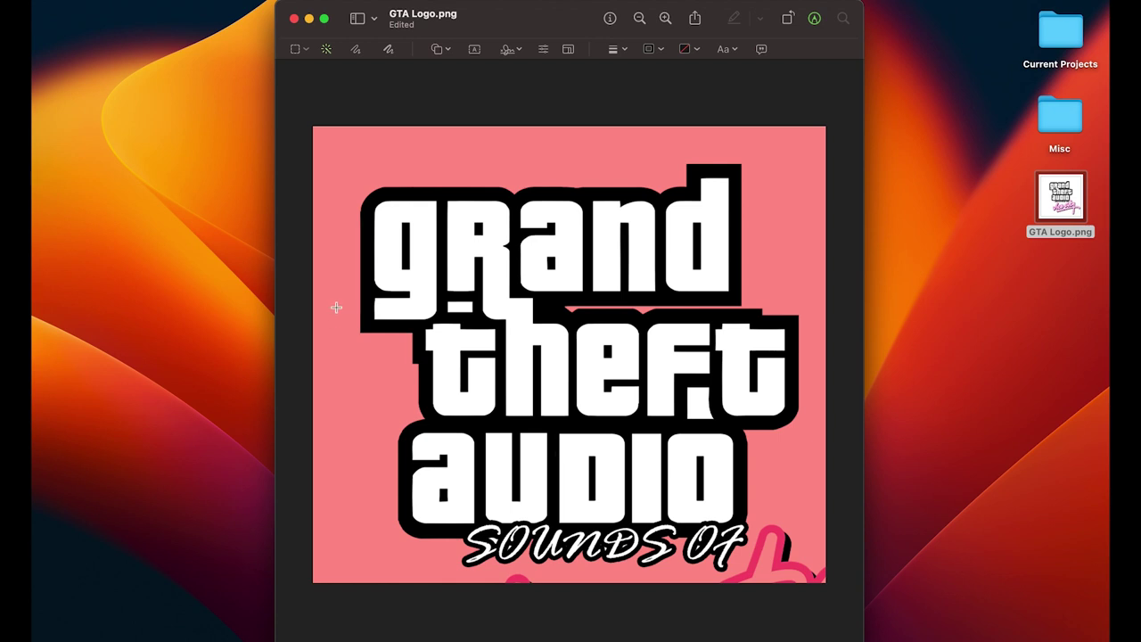
{"action": "mouse_move", "coordinate": [336, 307]}
{"action": "left_mouse_down"}
{"action": "mouse_move", "coordinate": [336, 345]}
{"action": "mouse_move", "coordinate": [336, 321]}
{"action": "left_mouse_up"}
{"action": "key", "text": "Delete"}
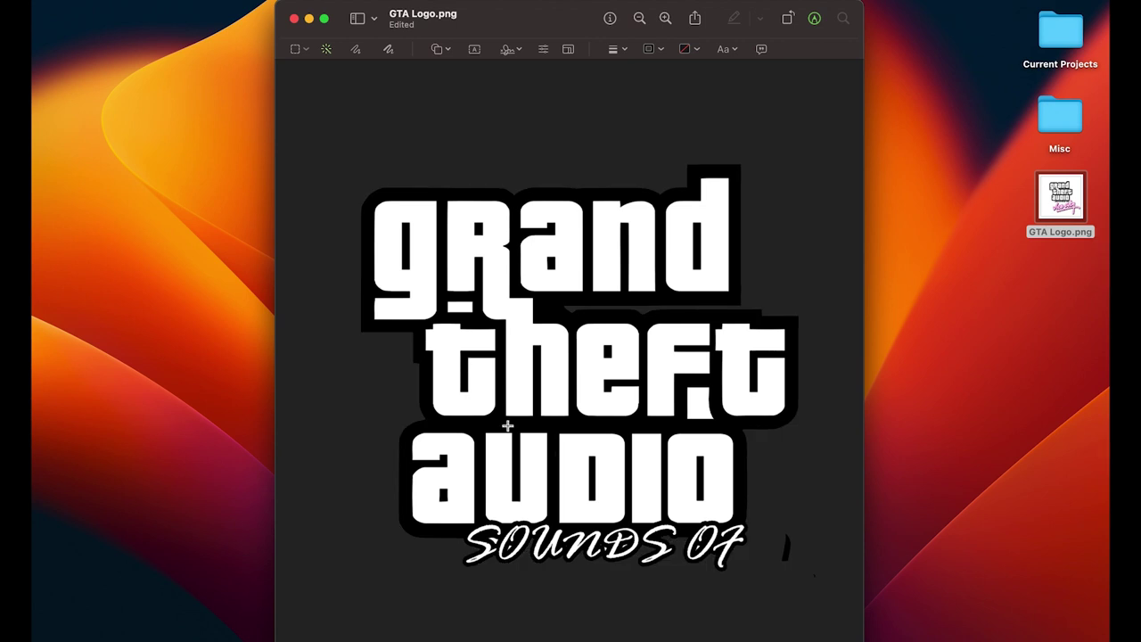
Delete the leftover black specks beside the "SOUNDS OF" line using a rectangular selection.
{"action": "left_click", "coordinate": [296, 49]}
{"action": "left_click_drag", "start_coordinate": [772, 510], "coordinate": [890, 624]}
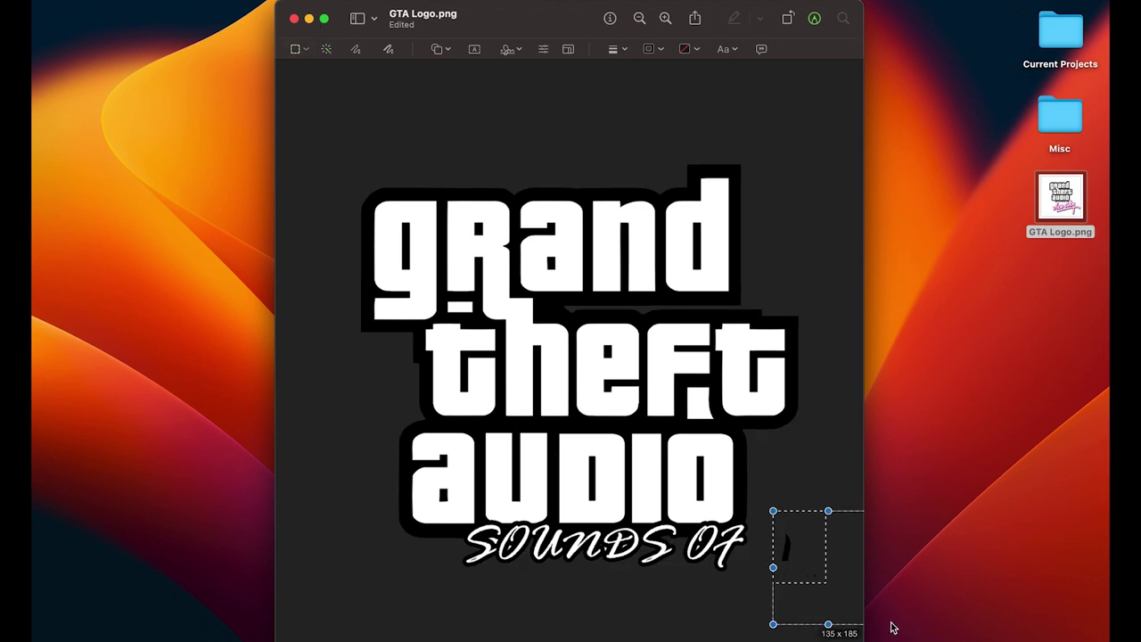
{"action": "key", "text": "Delete"}
Remove the white fill from the letters of "grand" with Instant Alpha, keeping the black outline.
{"action": "left_click_drag", "start_coordinate": [423, 297], "coordinate": [424, 297]}
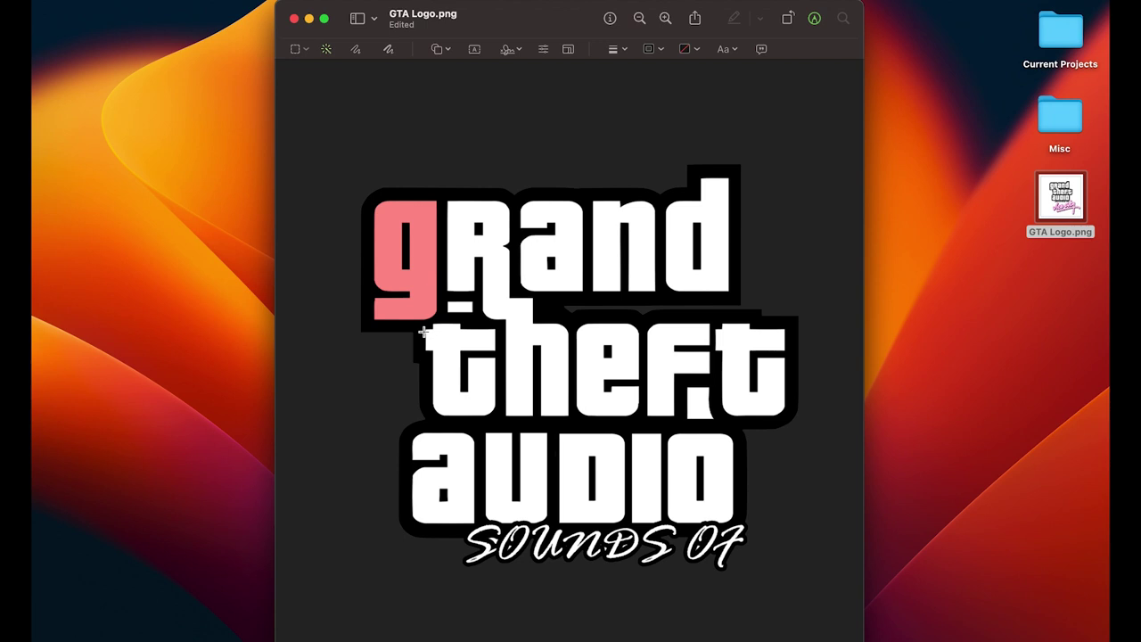
{"action": "mouse_move", "coordinate": [424, 351]}
{"action": "left_mouse_down"}
{"action": "mouse_move", "coordinate": [423, 372]}
{"action": "mouse_move", "coordinate": [422, 354]}
{"action": "left_mouse_up"}
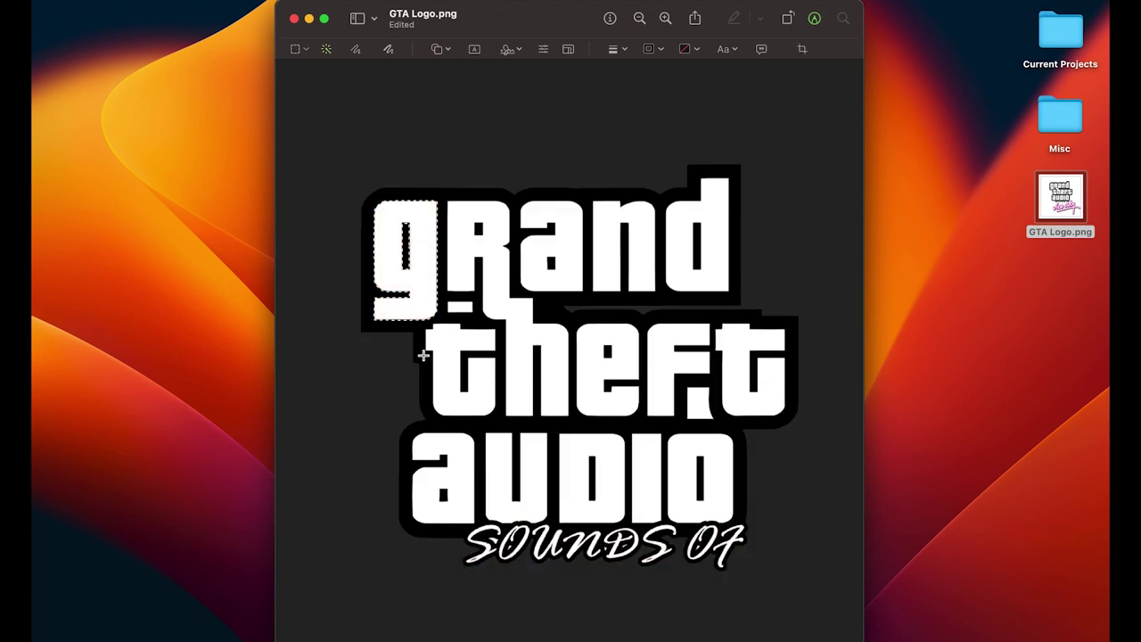
{"action": "key", "text": "Delete"}
{"action": "mouse_move", "coordinate": [485, 289]}
{"action": "left_mouse_down"}
{"action": "mouse_move", "coordinate": [469, 407]}
{"action": "mouse_move", "coordinate": [485, 299]}
{"action": "left_mouse_up"}
{"action": "key", "text": "Delete"}
{"action": "left_click_drag", "start_coordinate": [551, 264], "coordinate": [551, 276]}
{"action": "key", "text": "Delete"}
{"action": "left_click_drag", "start_coordinate": [609, 272], "coordinate": [611, 317]}
{"action": "key", "text": "Delete"}
{"action": "left_click_drag", "start_coordinate": [696, 258], "coordinate": [696, 277]}
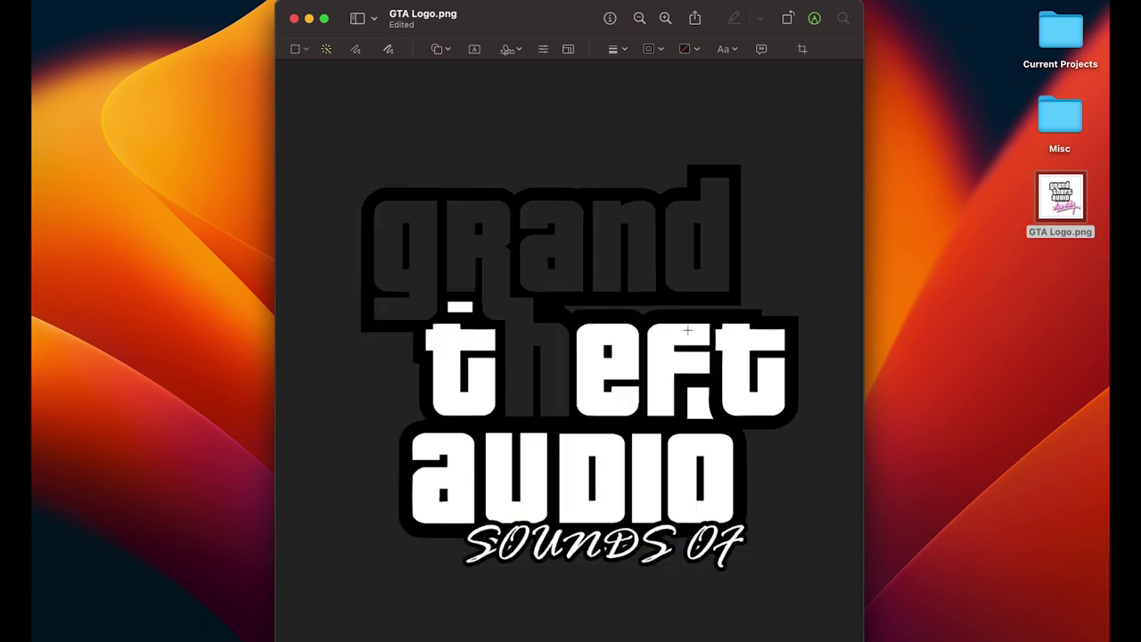
Remove the white fill from the remaining letters of "theft" and from "audio" with Instant Alpha.
{"action": "left_click_drag", "start_coordinate": [584, 341], "coordinate": [584, 357]}
{"action": "key", "text": "Delete"}
{"action": "left_click_drag", "start_coordinate": [700, 403], "coordinate": [684, 307]}
{"action": "key", "text": "Delete"}
{"action": "left_click_drag", "start_coordinate": [575, 477], "coordinate": [569, 365]}
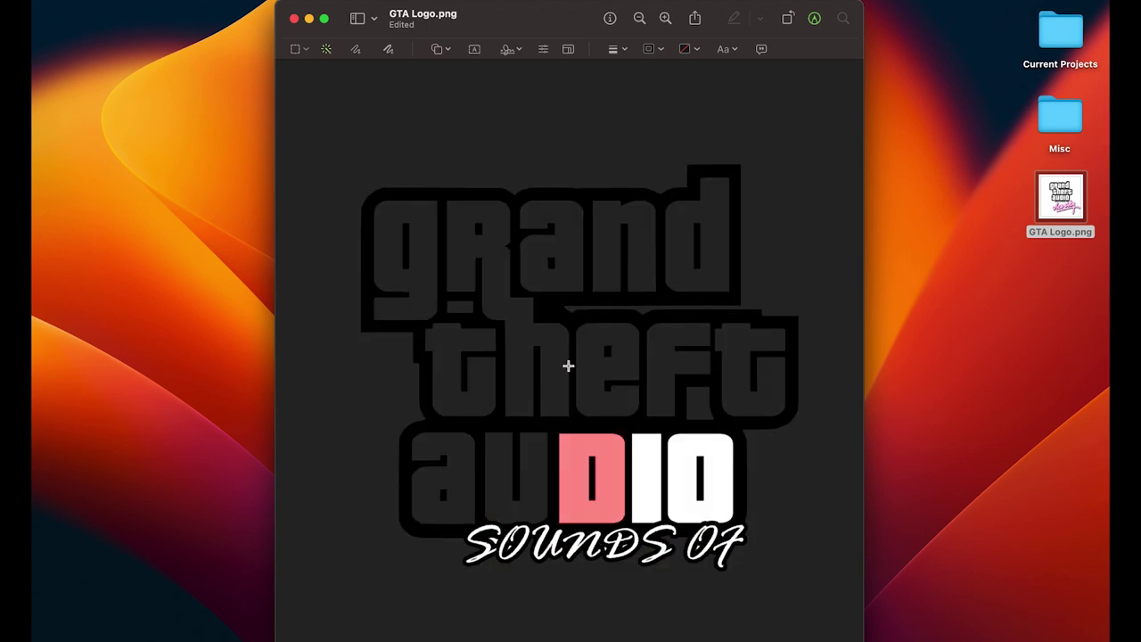
{"action": "key", "text": "Delete"}
{"action": "left_click_drag", "start_coordinate": [682, 476], "coordinate": [682, 459]}
{"action": "key", "text": "Delete"}
Remove the white fill and small white remnants from the "SOUNDS OF" script letters with Instant Alpha.
{"action": "scroll", "coordinate": [539, 517], "scroll_direction": "up", "scroll_amount": 5}
{"action": "key", "text": "Delete"}
{"action": "left_click_drag", "start_coordinate": [432, 599], "coordinate": [449, 575]}
{"action": "key", "text": "Delete"}
{"action": "left_click_drag", "start_coordinate": [526, 580], "coordinate": [474, 584]}
{"action": "key", "text": "Delete"}
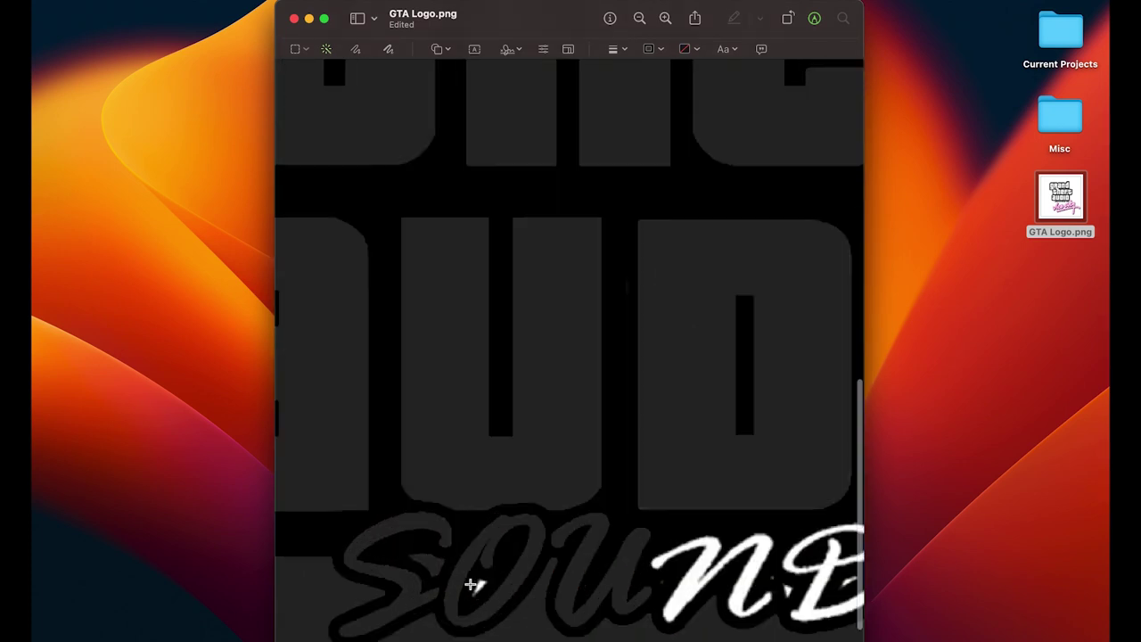
{"action": "left_click_drag", "start_coordinate": [535, 544], "coordinate": [548, 464]}
{"action": "key", "text": "Delete"}
{"action": "scroll", "coordinate": [570, 535], "scroll_direction": "right", "scroll_amount": 3}
{"action": "mouse_move", "coordinate": [615, 548]}
{"action": "left_mouse_down"}
{"action": "mouse_move", "coordinate": [651, 508]}
{"action": "mouse_move", "coordinate": [677, 517]}
{"action": "left_mouse_up"}
{"action": "key", "text": "Delete"}
{"action": "left_click_drag", "start_coordinate": [568, 527], "coordinate": [634, 471]}
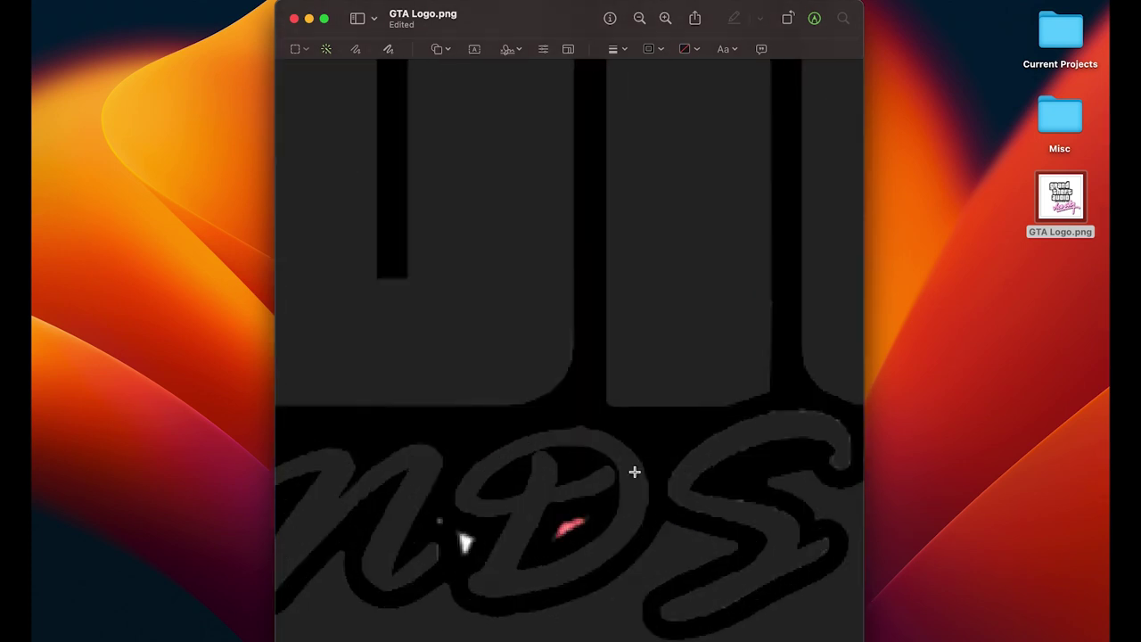
{"action": "key", "text": "Delete"}
{"action": "scroll", "coordinate": [500, 366], "scroll_direction": "down", "scroll_amount": 5}
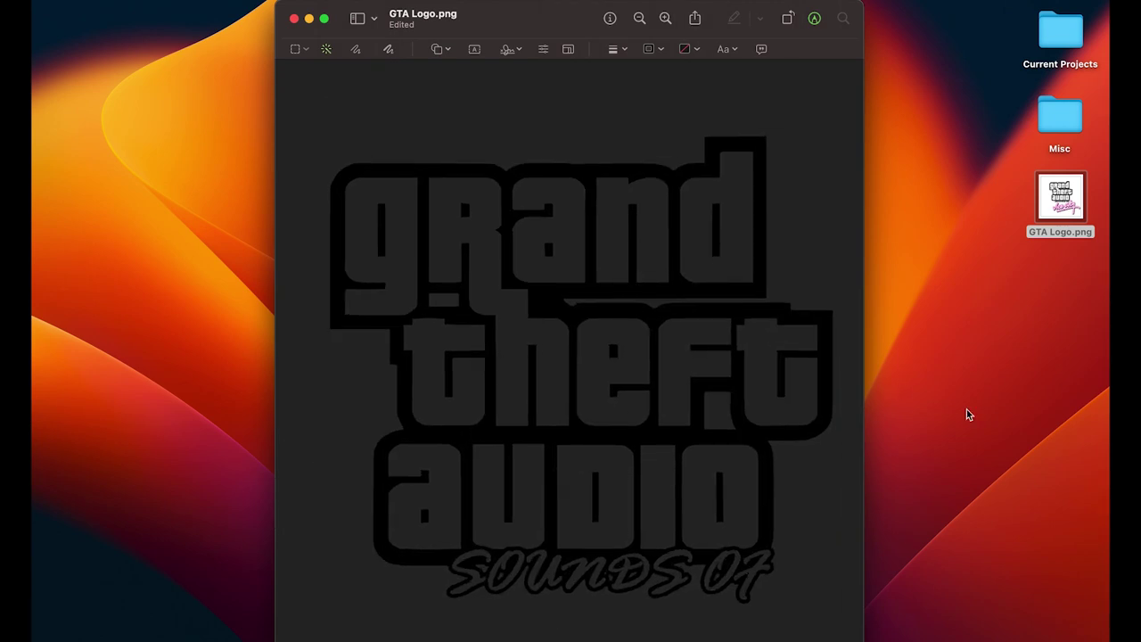
Close the edited logo image, switch to Adobe Illustrator and create a new A4 document of 210 x 297 mm.
{"action": "key", "text": "super+w"}
{"action": "left_click", "coordinate": [777, 624]}
{"action": "left_click", "coordinate": [76, 113]}
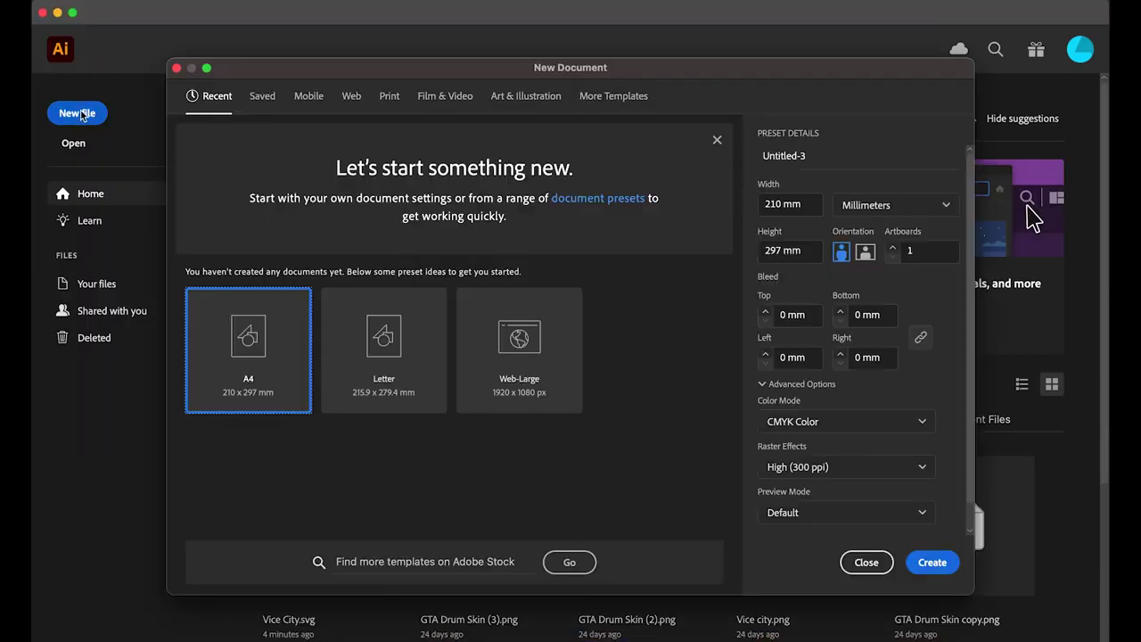
{"action": "left_click", "coordinate": [932, 561]}
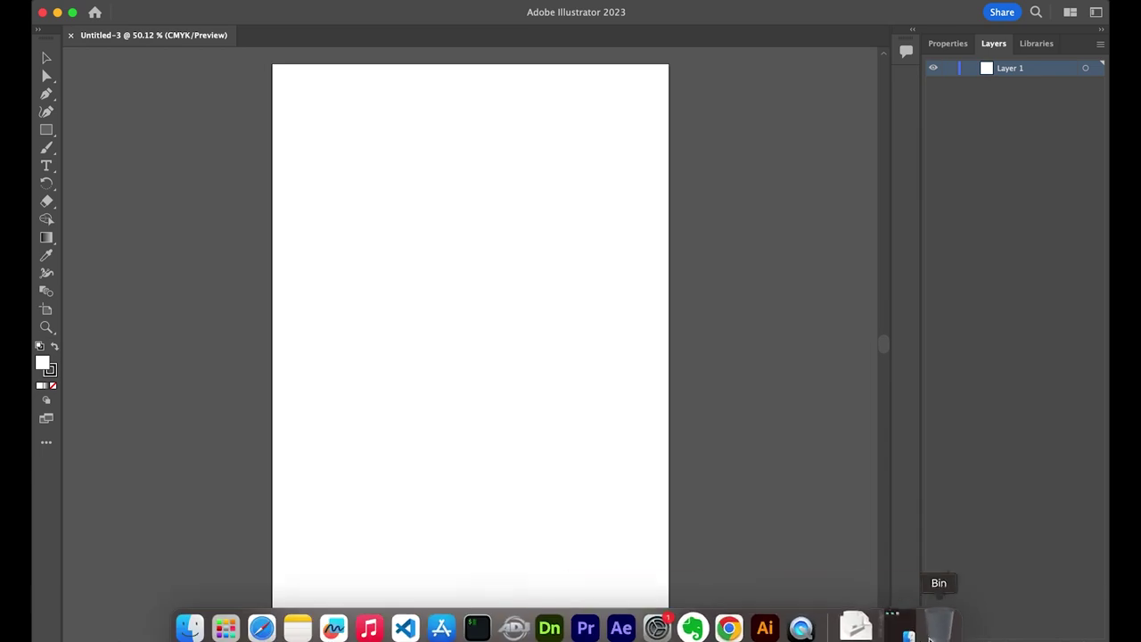
Place the edited logo image in the document, scale it down to about 238 mm wide and position its lettering over the artboard.
{"action": "left_click", "coordinate": [904, 628]}
{"action": "left_click_drag", "start_coordinate": [540, 107], "coordinate": [140, 273]}
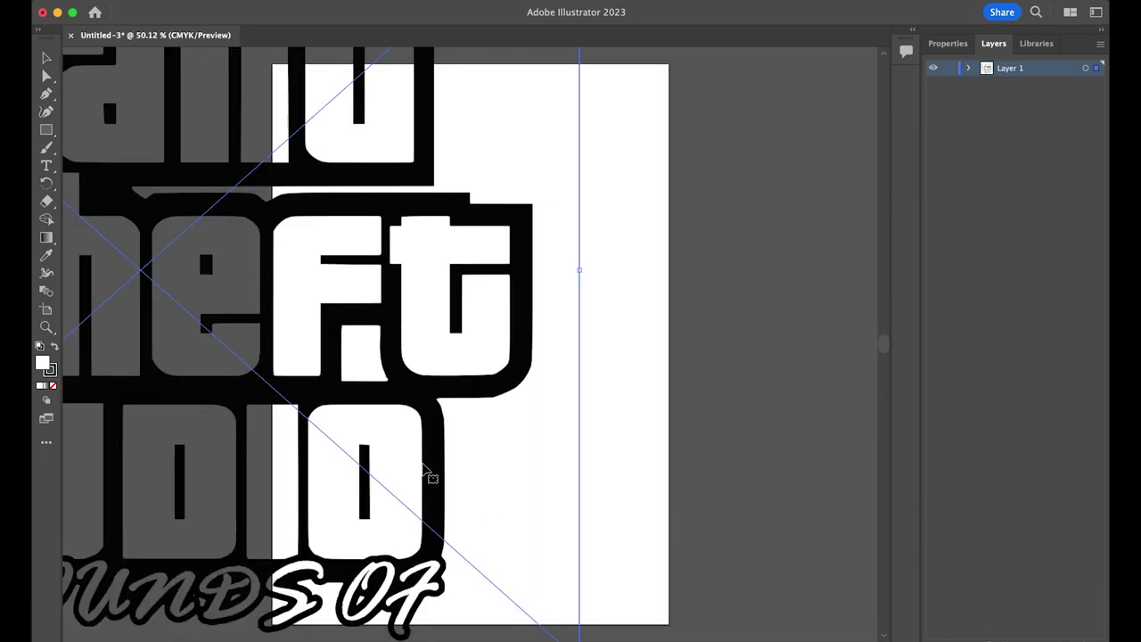
{"action": "left_click_drag", "start_coordinate": [426, 470], "coordinate": [146, 227]}
{"action": "left_click_drag", "start_coordinate": [98, 86], "coordinate": [649, 318]}
{"action": "scroll", "coordinate": [747, 307], "scroll_direction": "up", "scroll_amount": 2}
{"action": "scroll", "coordinate": [747, 307], "scroll_direction": "up", "scroll_amount": 1}
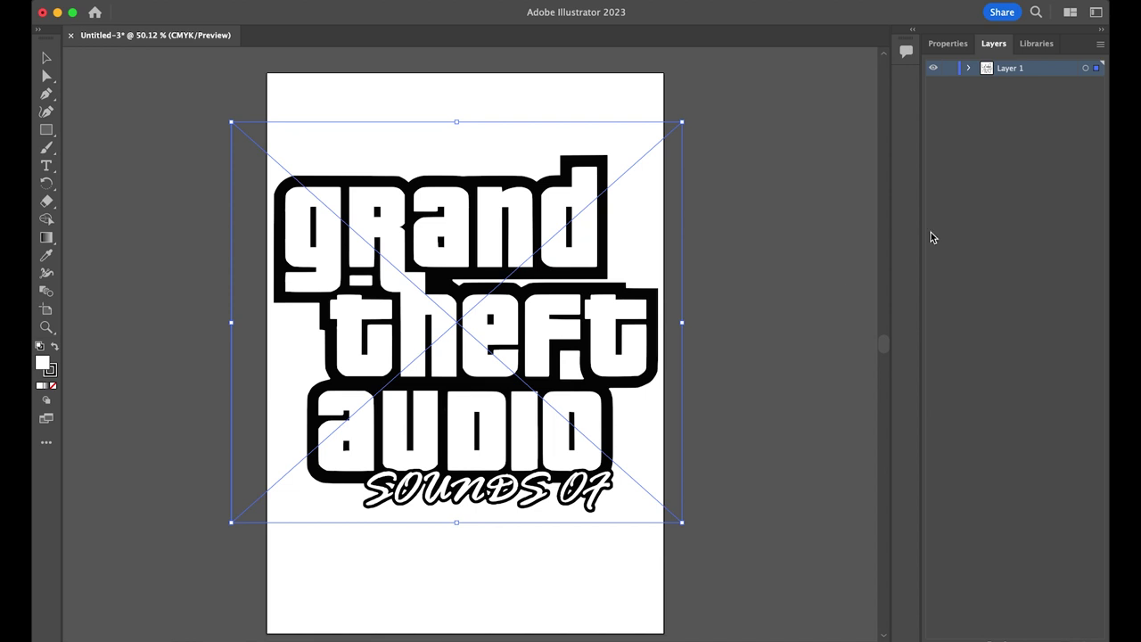
Run Image Trace on the placed logo with the Default preset and expand the result into vector paths.
{"action": "left_click", "coordinate": [948, 43]}
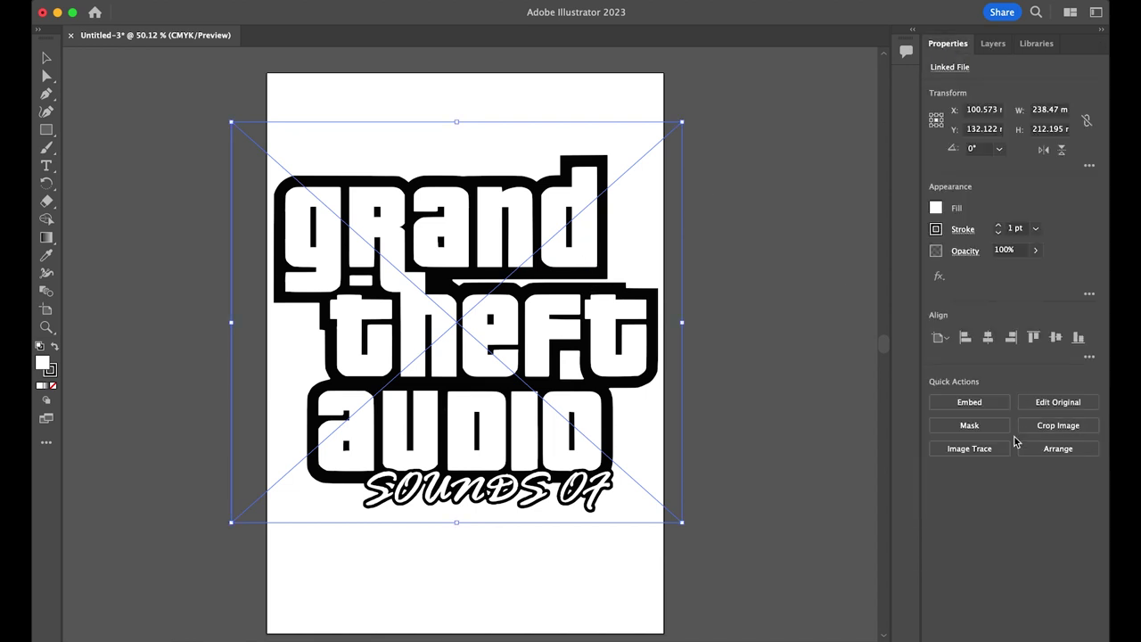
{"action": "left_click", "coordinate": [985, 452]}
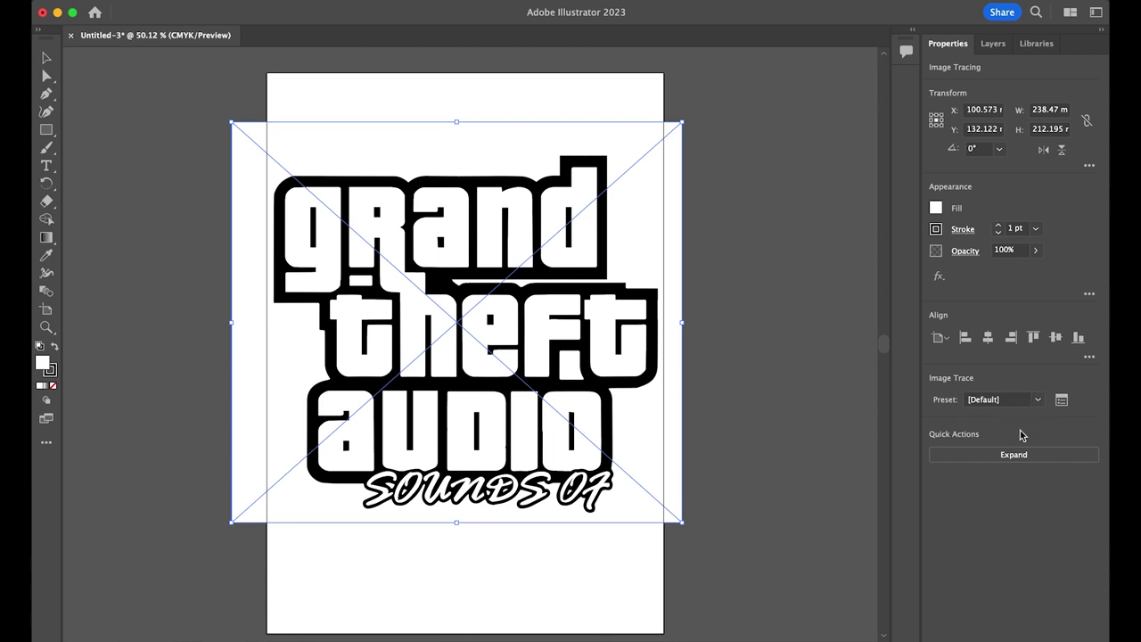
{"action": "left_click", "coordinate": [1037, 401]}
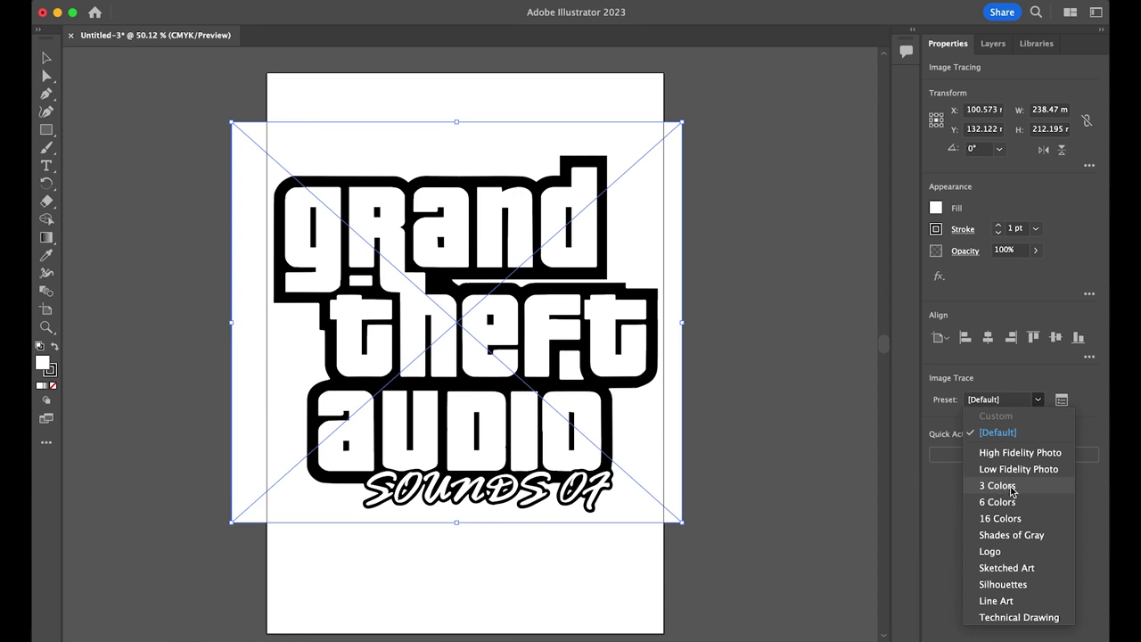
{"action": "left_click", "coordinate": [1039, 403]}
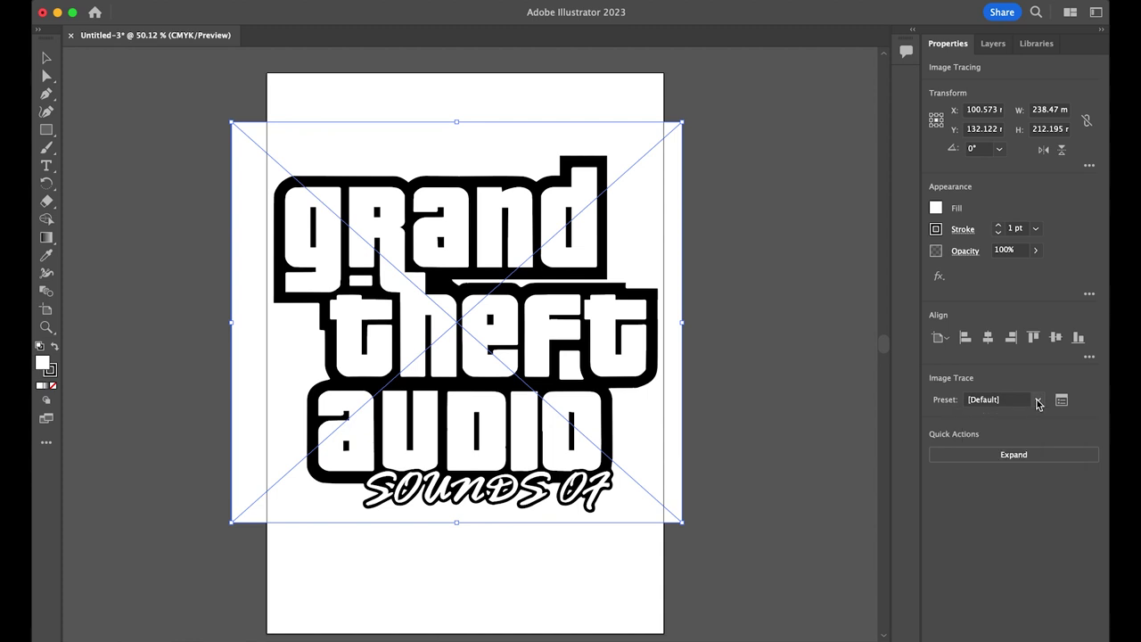
{"action": "left_click", "coordinate": [1011, 456]}
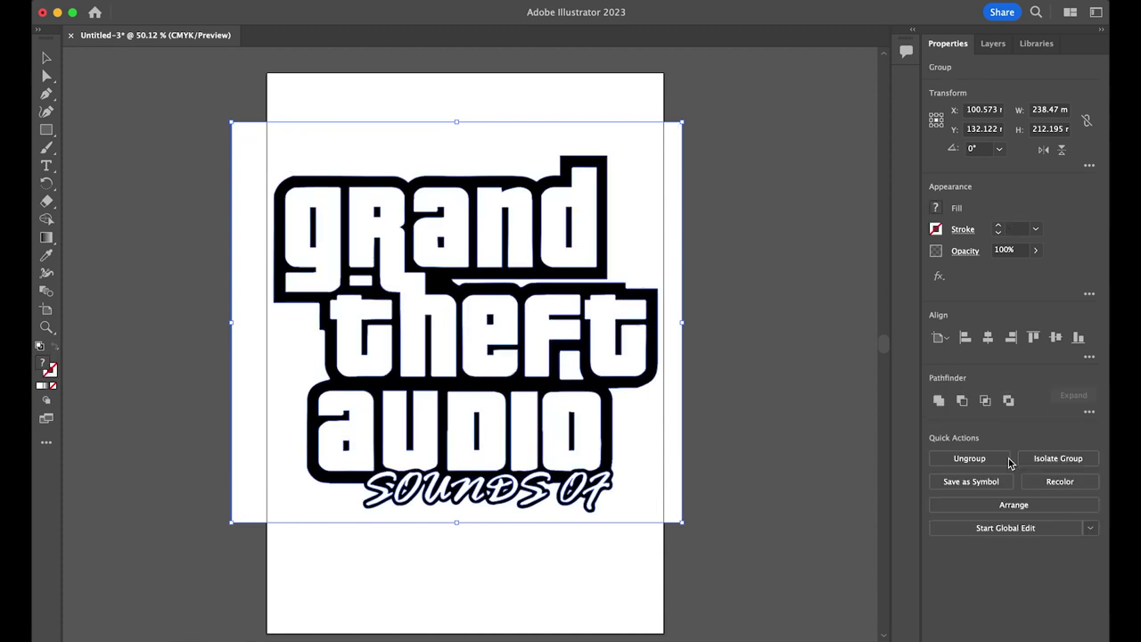
Expand Layer 1 and its traced group to examine the individual paths.
{"action": "left_click", "coordinate": [994, 45]}
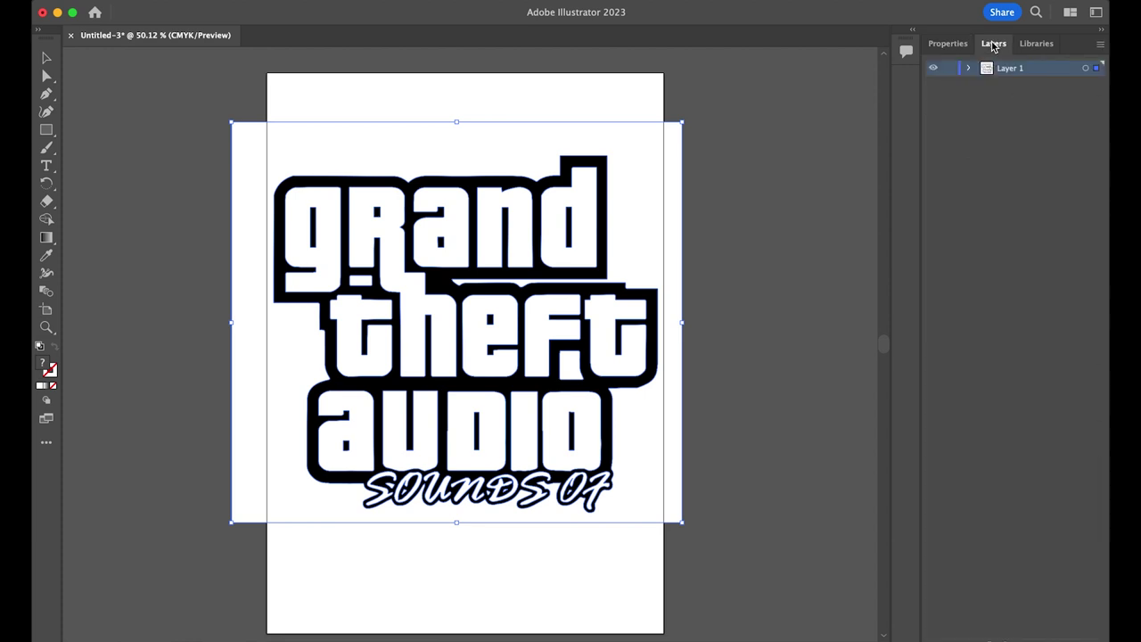
{"action": "left_click", "coordinate": [970, 68]}
{"action": "left_click", "coordinate": [986, 84]}
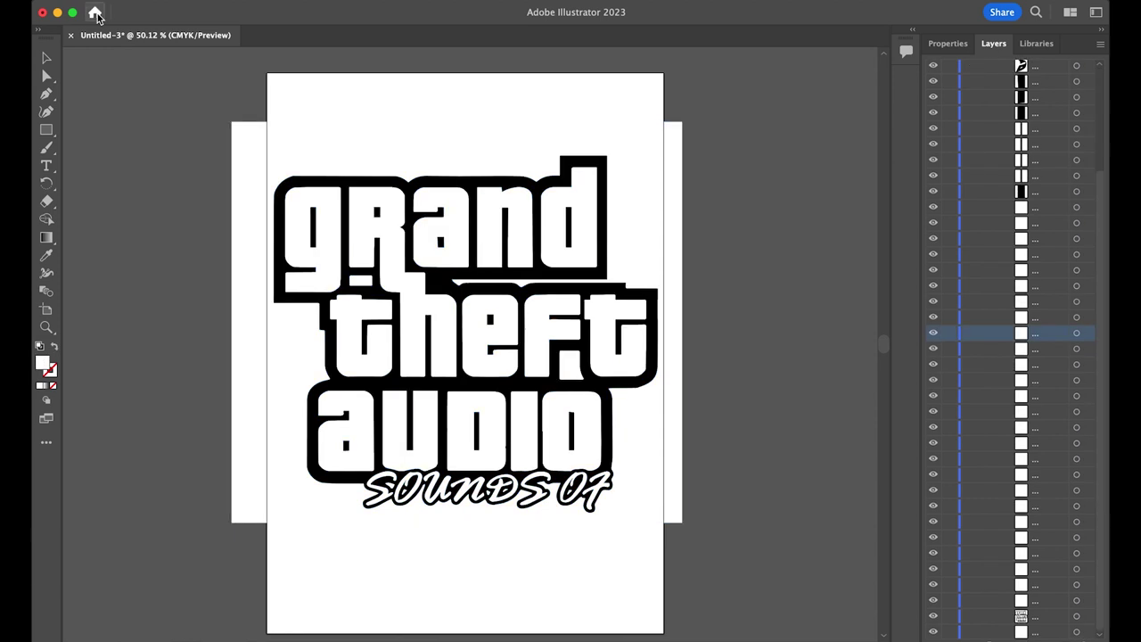
Save the traced logo to the Desktop as GTA_Logo.svg in SVG format, keeping the SVG 1.1 profile and embedded images.
{"action": "left_click", "coordinate": [140, 1]}
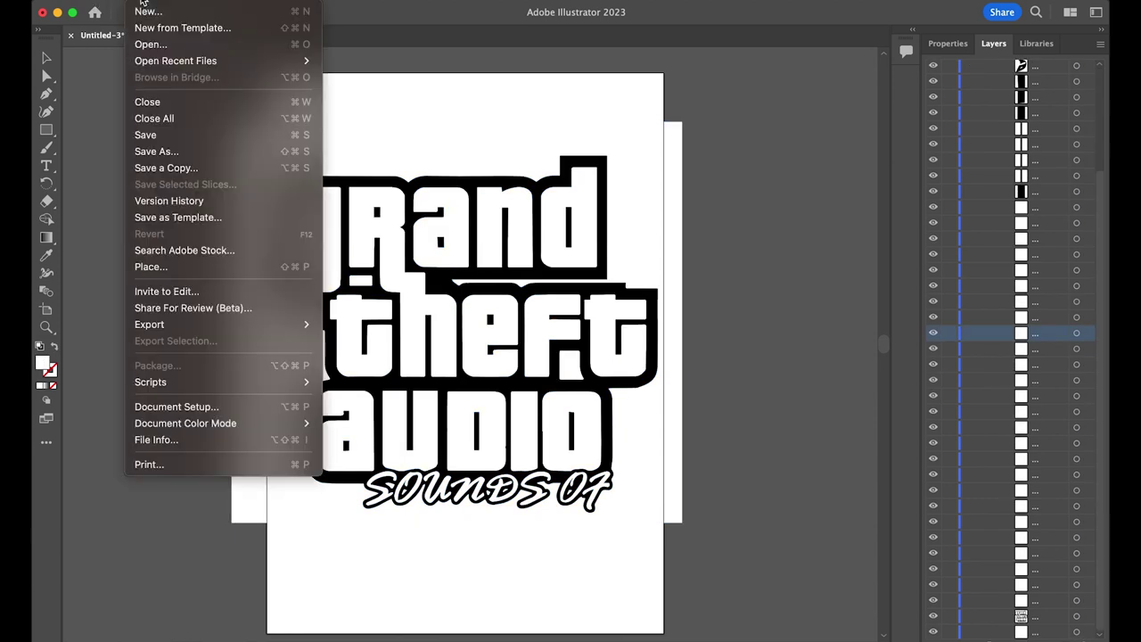
{"action": "left_click", "coordinate": [222, 150]}
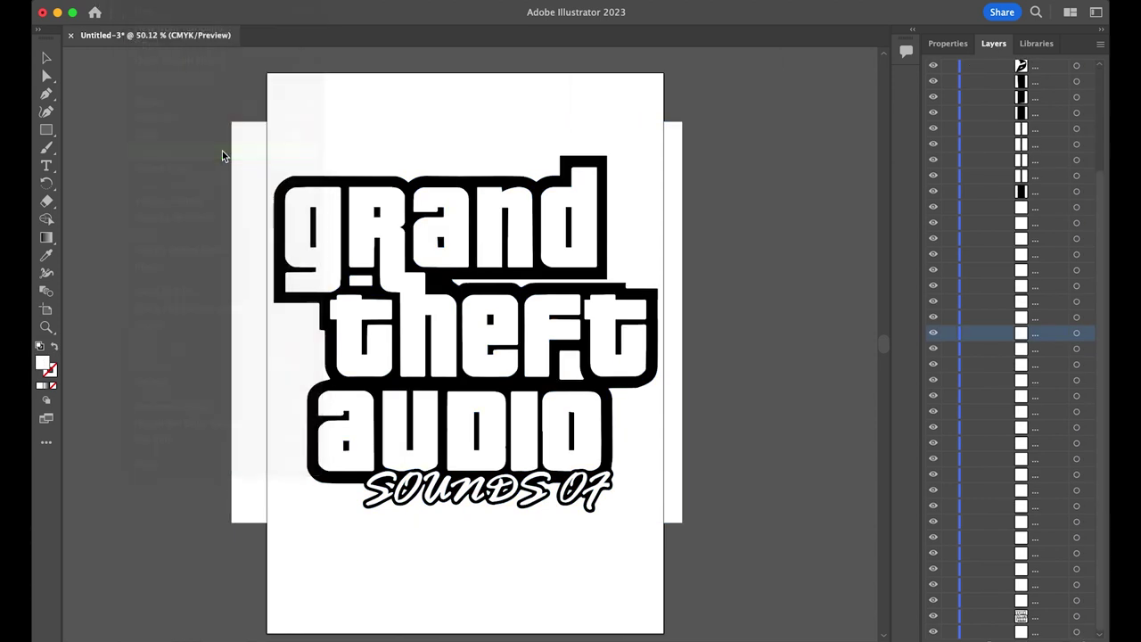
{"action": "left_click", "coordinate": [660, 482]}
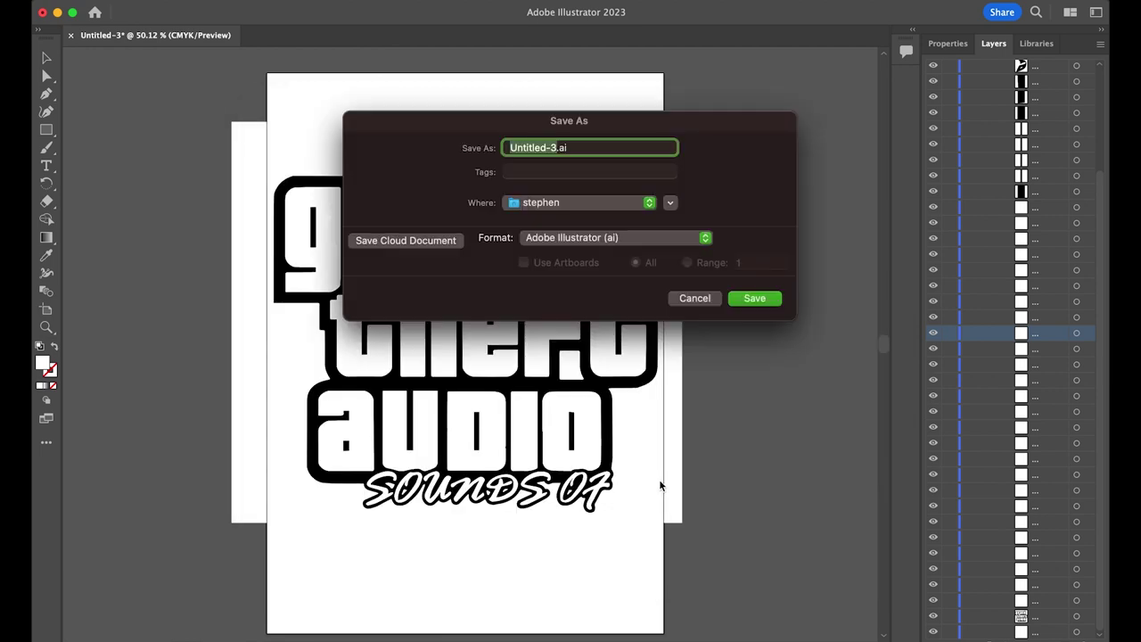
{"action": "left_click", "coordinate": [662, 238]}
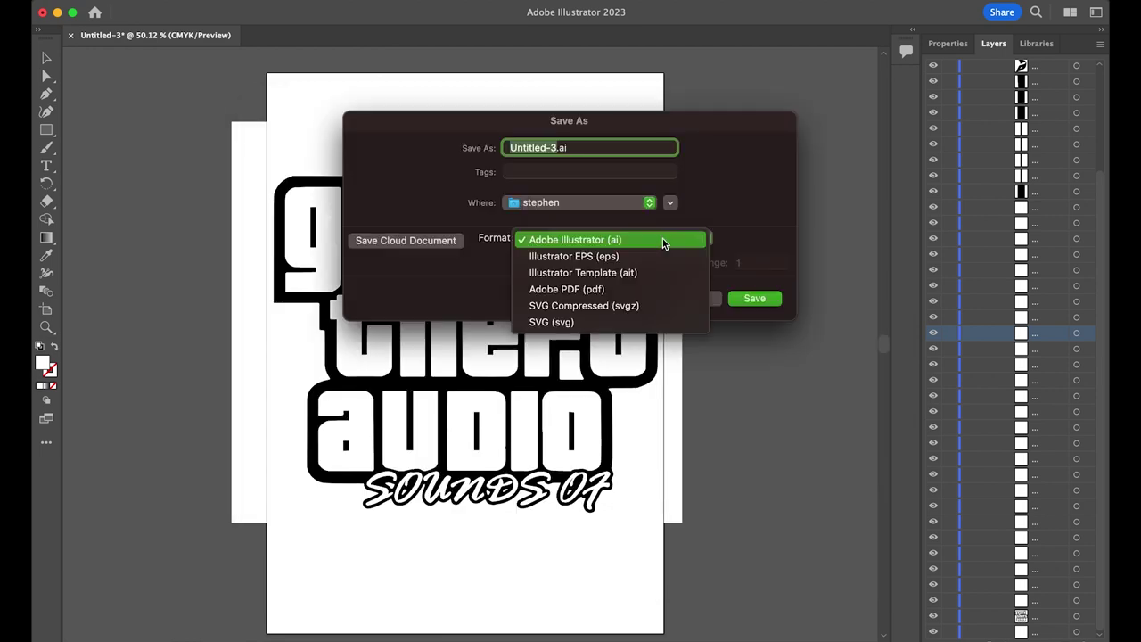
{"action": "left_click", "coordinate": [565, 322]}
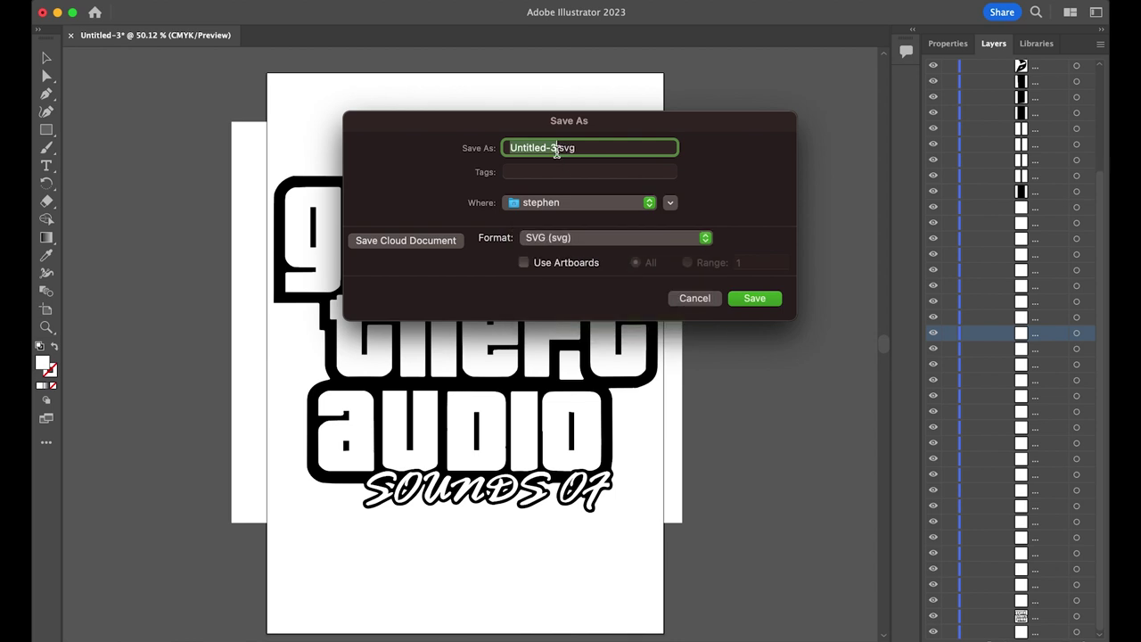
{"action": "type", "text": "GTA_Logo"}
{"action": "left_click", "coordinate": [609, 208]}
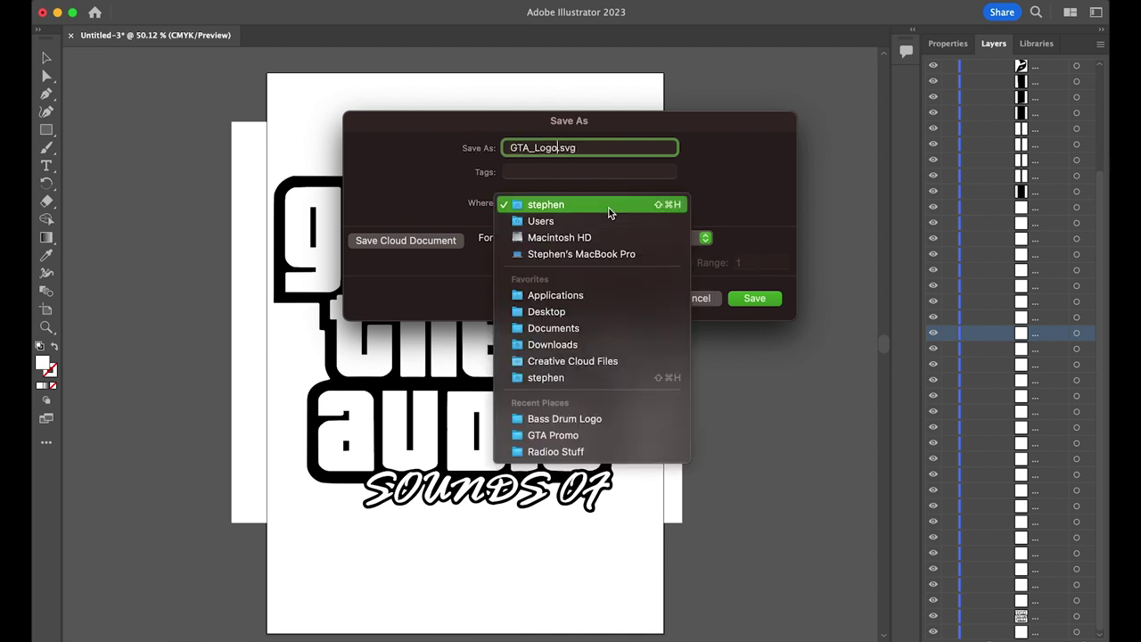
{"action": "left_click", "coordinate": [605, 309]}
{"action": "left_click", "coordinate": [758, 301]}
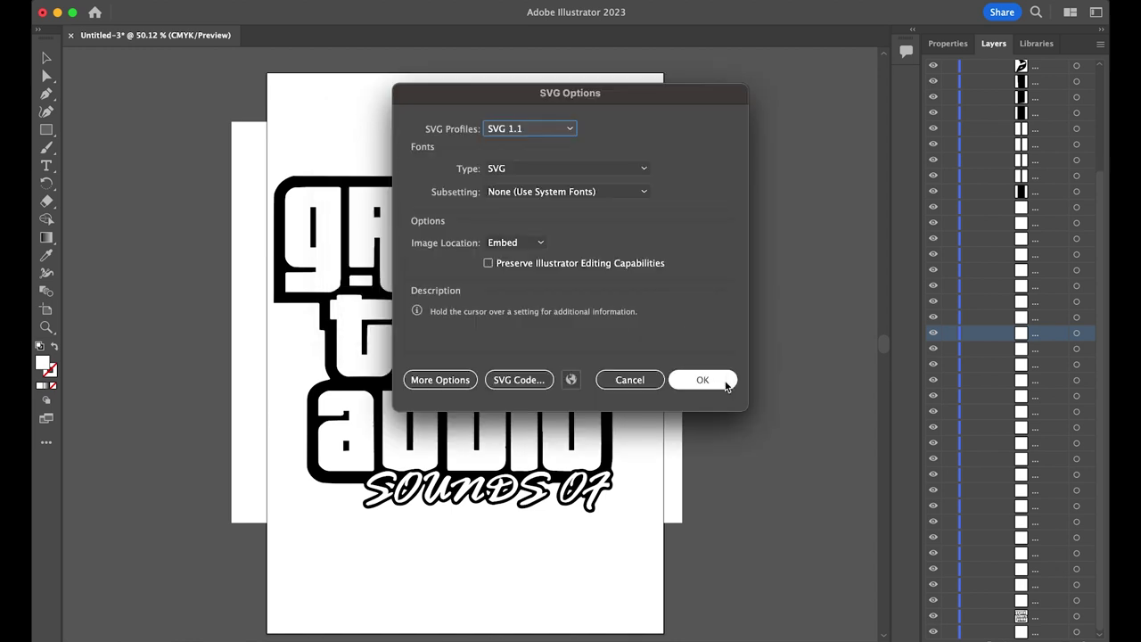
{"action": "left_click", "coordinate": [718, 381]}
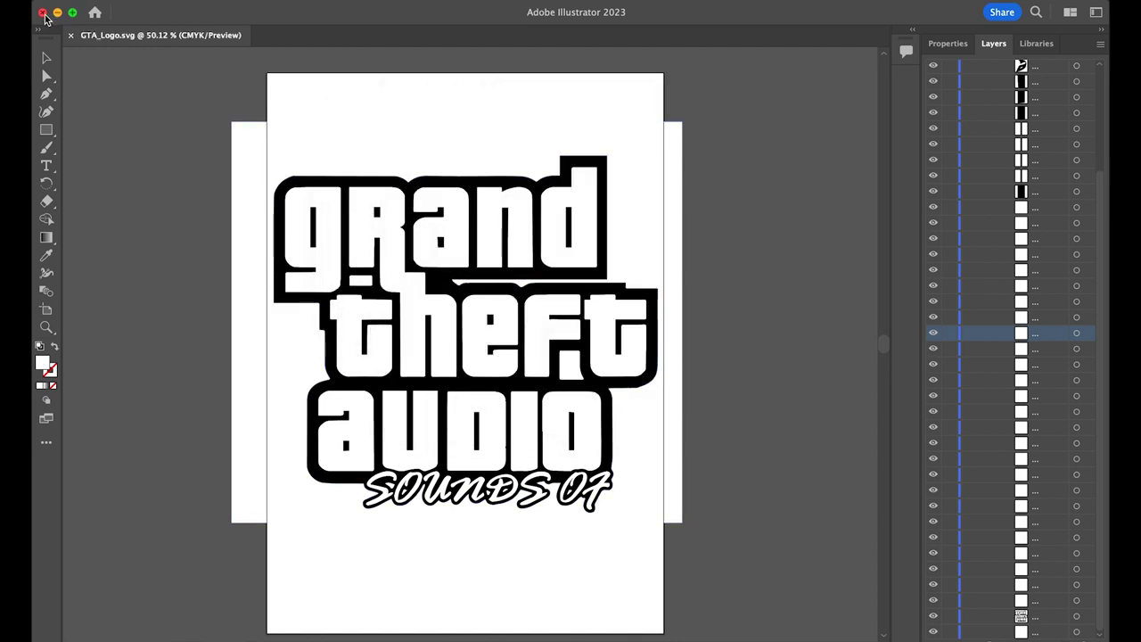
Put the Illustrator window away and launch Blender with the default General scene.
{"action": "left_click", "coordinate": [57, 13]}
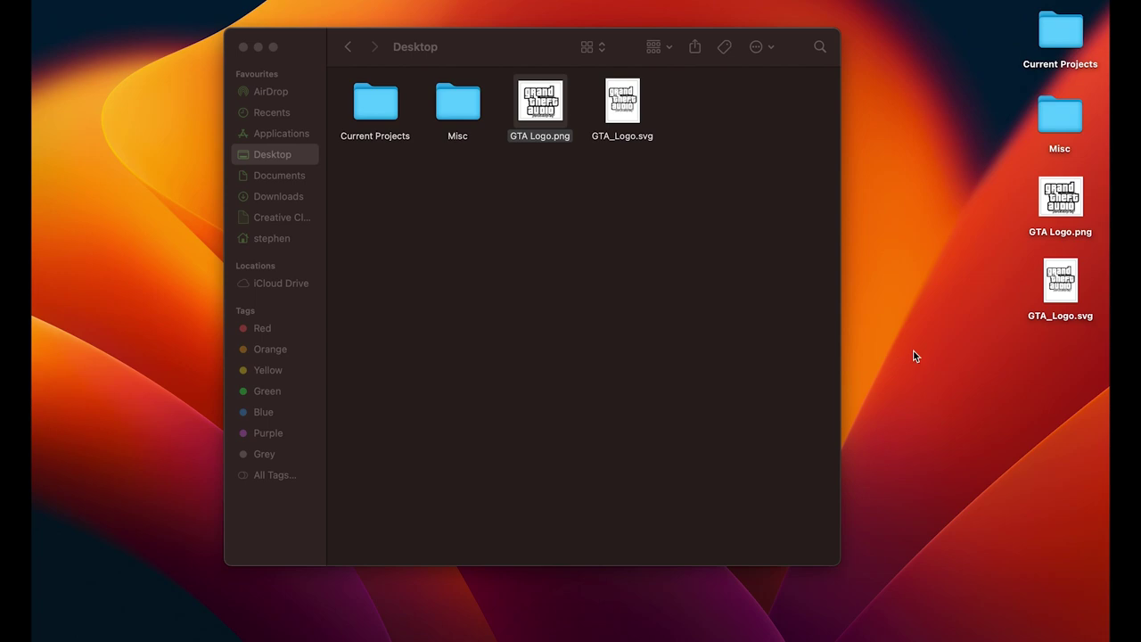
{"action": "key", "text": "super+space"}
{"action": "type", "text": "blender"}
{"action": "key", "text": "Return"}
{"action": "left_click", "coordinate": [302, 278]}
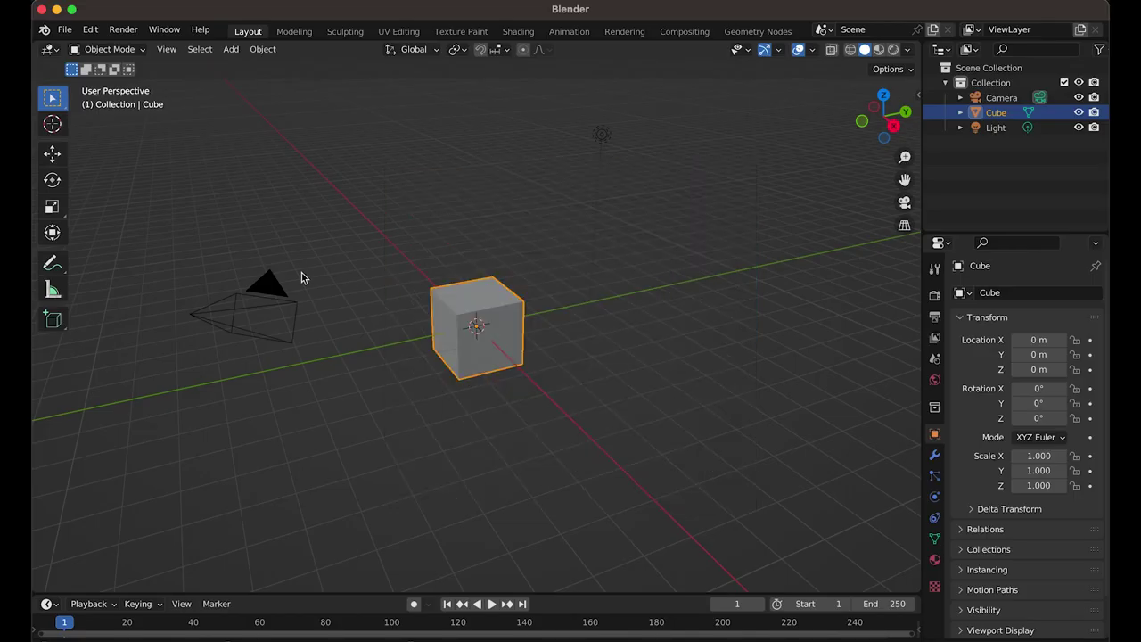
Delete the default camera, cube and light from the scene.
{"action": "left_click", "coordinate": [275, 283]}
{"action": "key", "text": "x"}
{"action": "left_click", "coordinate": [275, 285]}
{"action": "left_click", "coordinate": [457, 312]}
{"action": "key", "text": "x"}
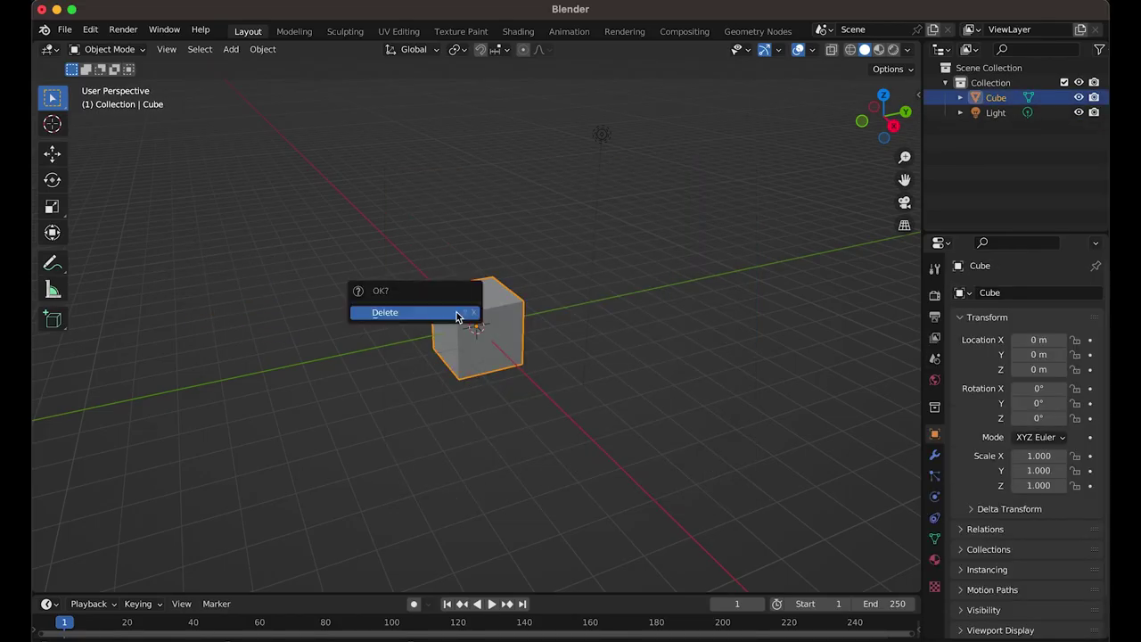
{"action": "left_click", "coordinate": [458, 316]}
{"action": "left_click", "coordinate": [602, 138]}
{"action": "key", "text": "Delete"}
Import GTA_Logo.svg from the Desktop as an SVG file.
{"action": "left_click", "coordinate": [67, 29]}
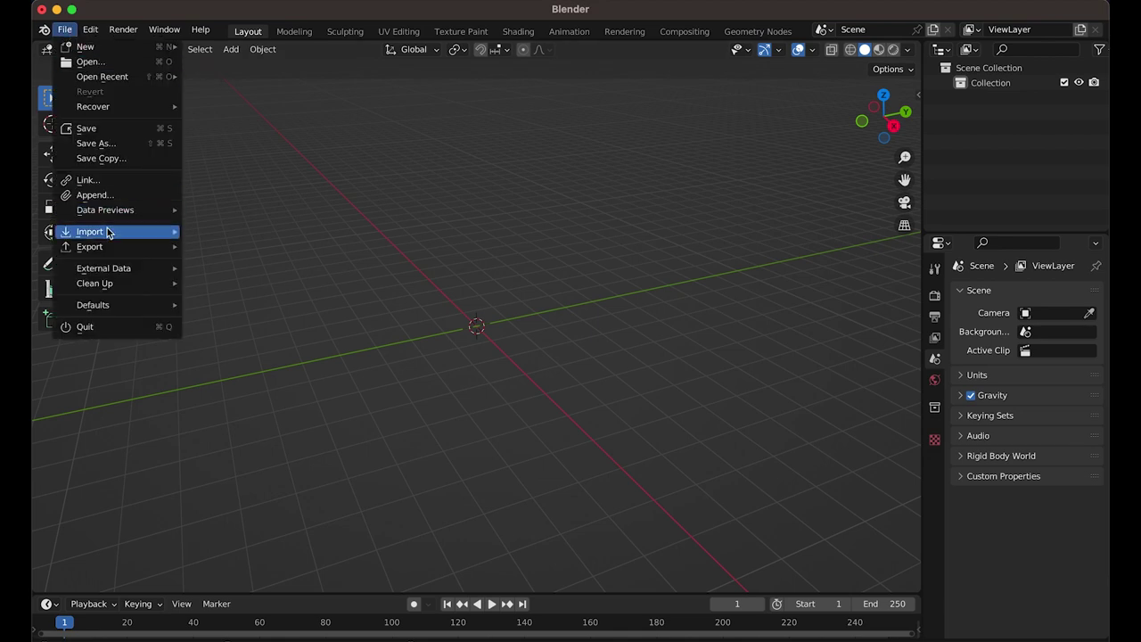
{"action": "mouse_move", "coordinate": [107, 231]}
{"action": "left_click", "coordinate": [333, 336]}
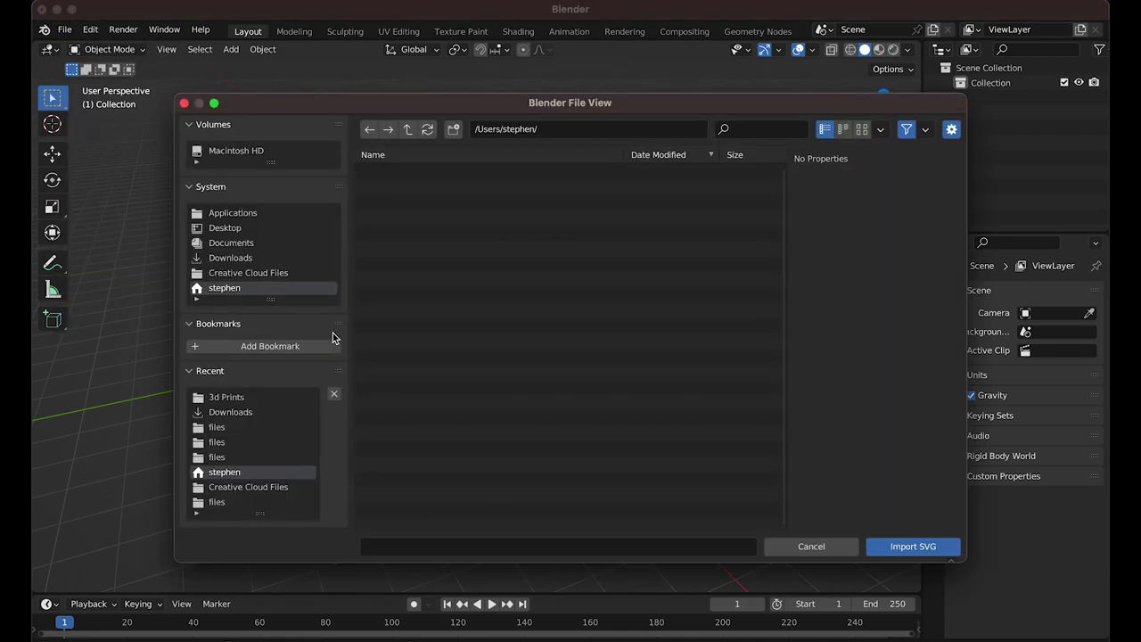
{"action": "double_click", "coordinate": [392, 172]}
{"action": "left_click", "coordinate": [484, 204]}
{"action": "left_click", "coordinate": [911, 546]}
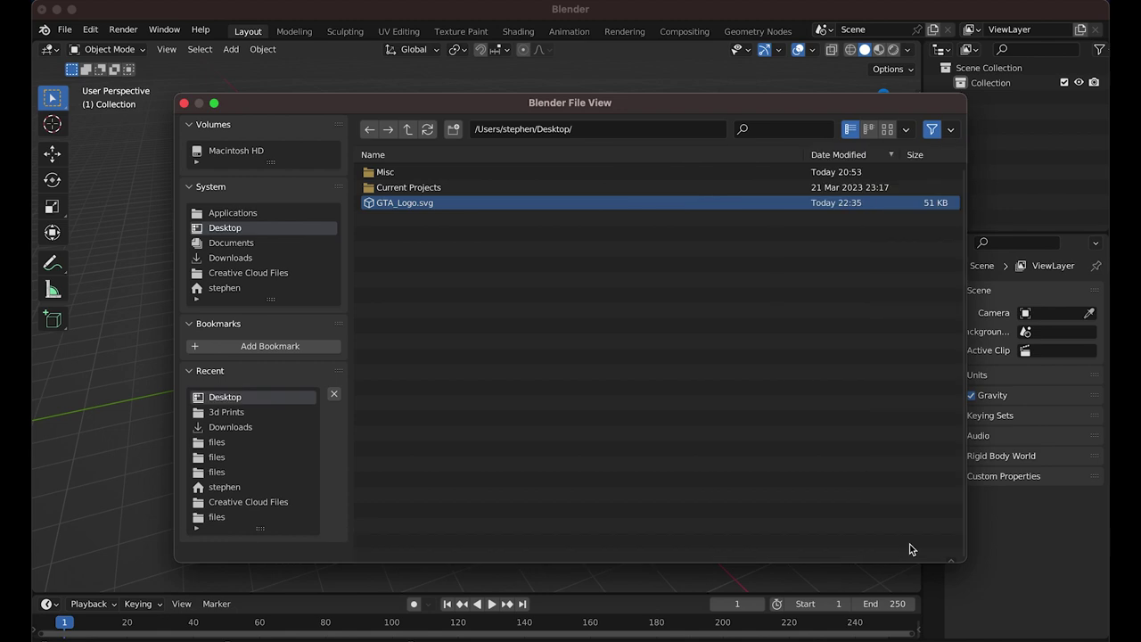
Delete the large rectangular background curve behind the imported logo.
{"action": "scroll", "coordinate": [483, 353], "scroll_direction": "up", "scroll_amount": 10}
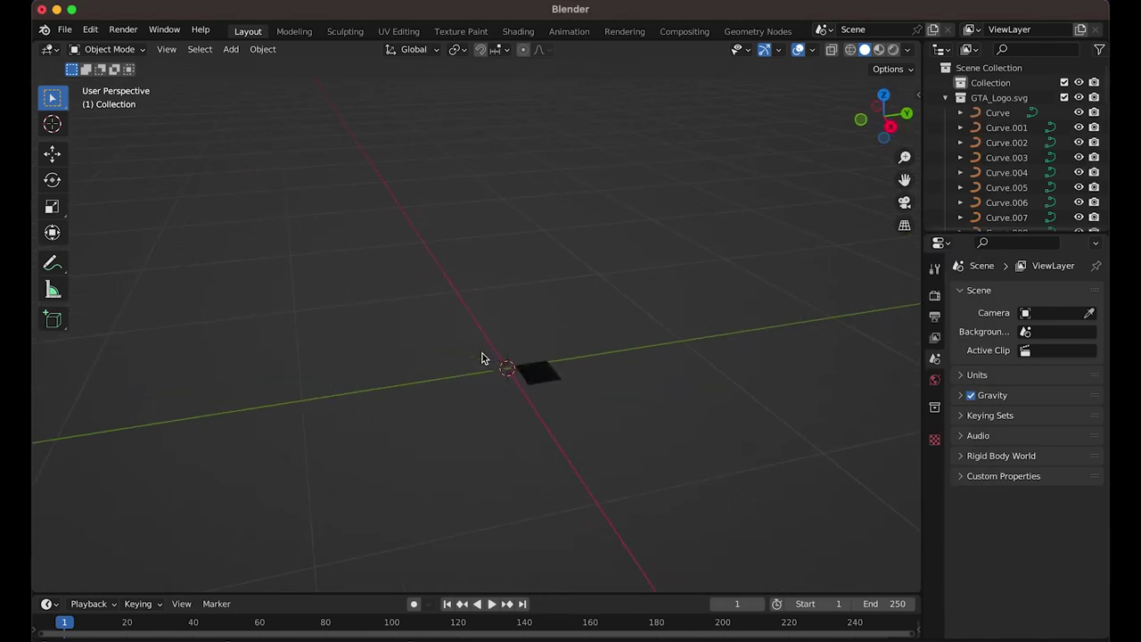
{"action": "middle_click_drag", "start_coordinate": [632, 453], "coordinate": [627, 389]}
{"action": "scroll", "coordinate": [628, 388], "scroll_direction": "up", "scroll_amount": 3}
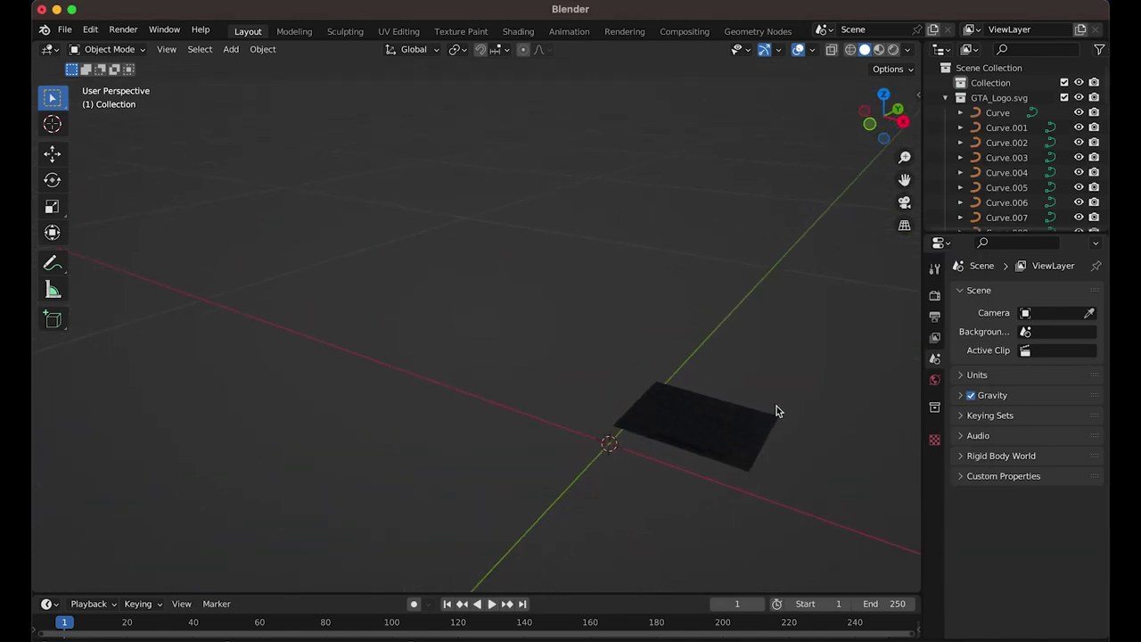
{"action": "middle_click_drag", "start_coordinate": [776, 408], "coordinate": [545, 395], "text": "shift"}
{"action": "scroll", "coordinate": [545, 395], "scroll_direction": "up", "scroll_amount": 5}
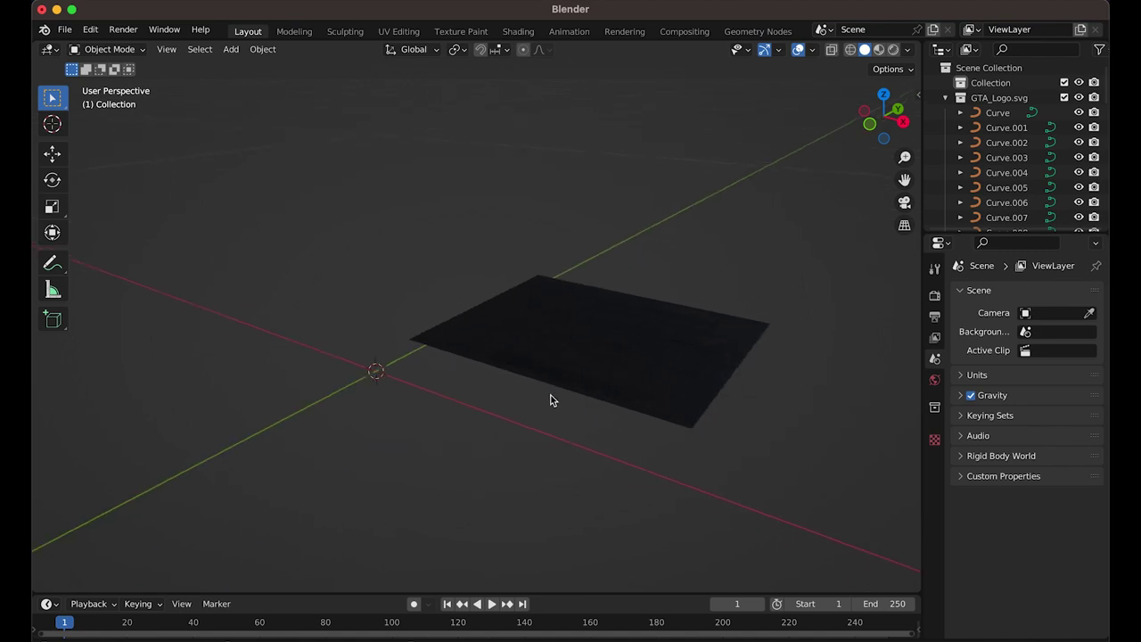
{"action": "left_click", "coordinate": [698, 415]}
{"action": "key", "text": "Delete"}
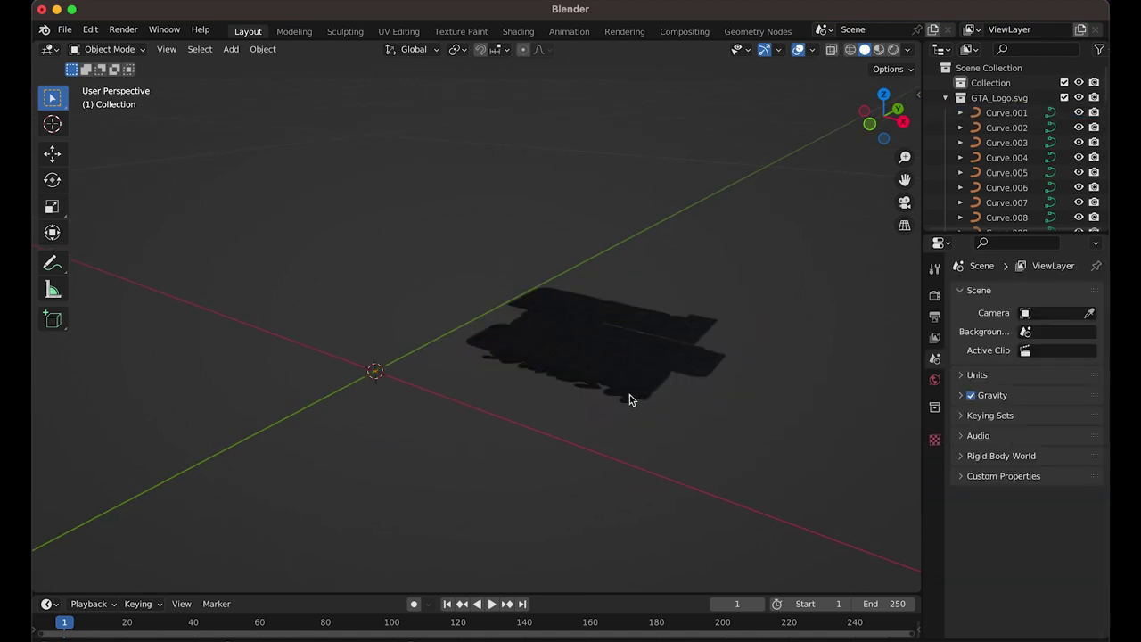
Delete the curves that fill the block letters of the logo, beginning with the word "audio".
{"action": "scroll", "coordinate": [622, 389], "scroll_direction": "up", "scroll_amount": 3}
{"action": "left_click", "coordinate": [611, 312]}
{"action": "key", "text": "Delete"}
{"action": "left_click", "coordinate": [575, 301]}
{"action": "key", "text": "Delete"}
{"action": "left_click", "coordinate": [547, 293]}
{"action": "key", "text": "Delete"}
{"action": "left_click", "coordinate": [509, 283]}
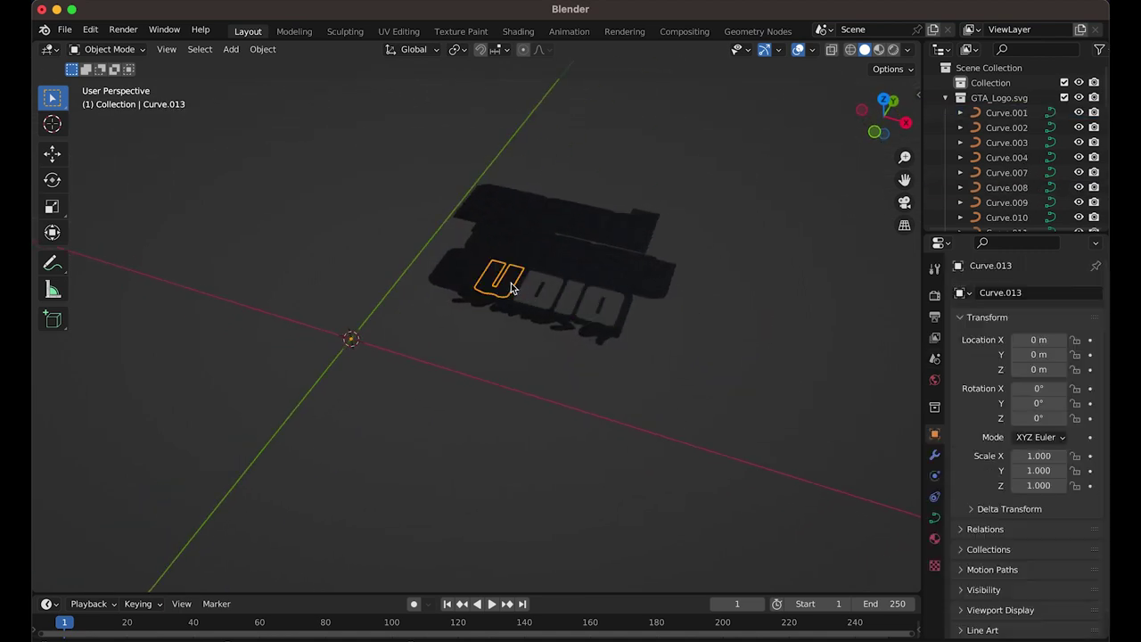
{"action": "left_click", "coordinate": [547, 269]}
{"action": "key", "text": "Delete"}
Delete the curves filling the "SOUNDS OF" script lettering so only its outline is kept.
{"action": "scroll", "coordinate": [690, 303], "scroll_direction": "up", "scroll_amount": 2}
{"action": "left_click", "coordinate": [711, 436]}
{"action": "key", "text": "Delete"}
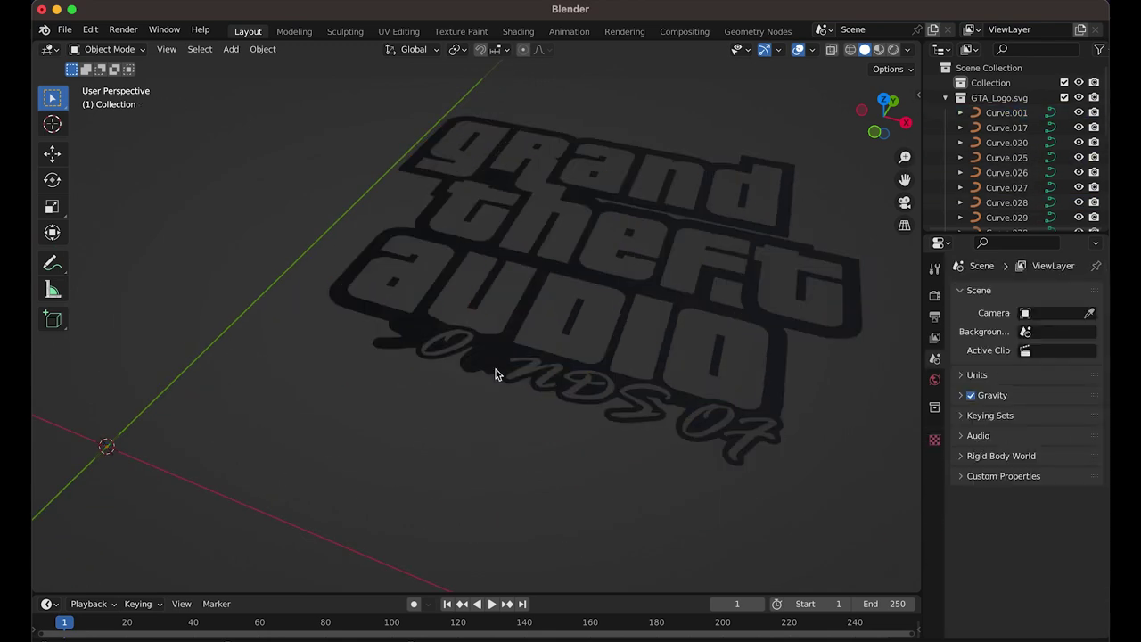
{"action": "left_click", "coordinate": [497, 373]}
{"action": "key", "text": "Delete"}
Extrude the logo's main outline curve by 0.001 m in its curve geometry settings.
{"action": "scroll", "coordinate": [629, 395], "scroll_direction": "down", "scroll_amount": 3}
{"action": "scroll", "coordinate": [629, 399], "scroll_direction": "down", "scroll_amount": 3}
{"action": "scroll", "coordinate": [629, 400], "scroll_direction": "left", "scroll_amount": 3}
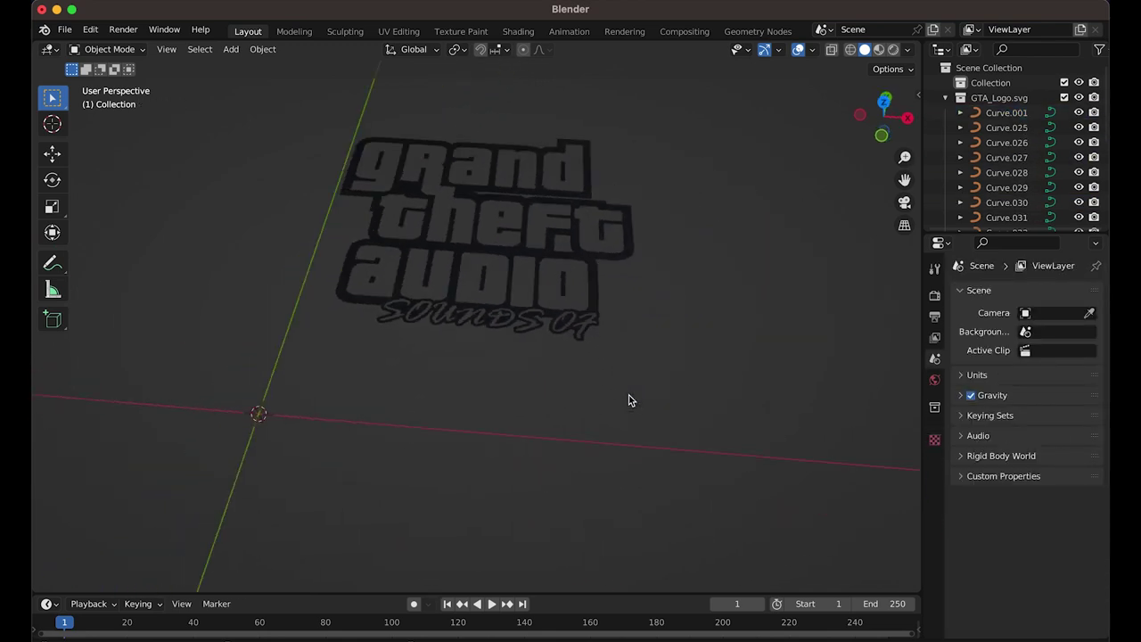
{"action": "scroll", "coordinate": [630, 399], "scroll_direction": "right", "scroll_amount": 2}
{"action": "middle_click_drag", "start_coordinate": [629, 399], "coordinate": [636, 364]}
{"action": "left_click", "coordinate": [643, 367]}
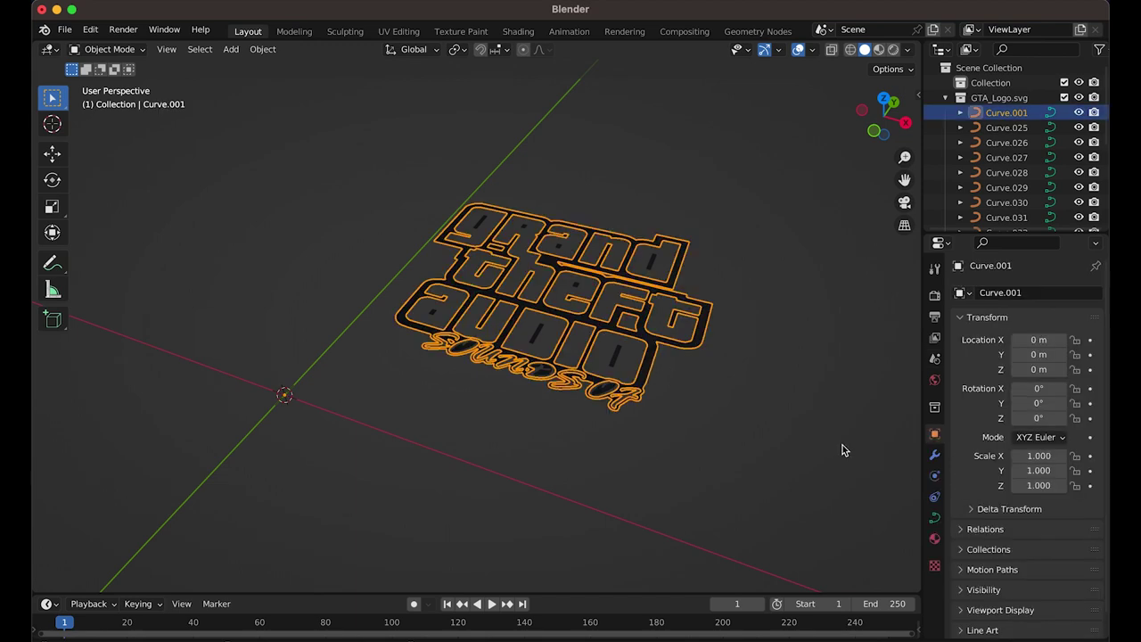
{"action": "left_click", "coordinate": [935, 456]}
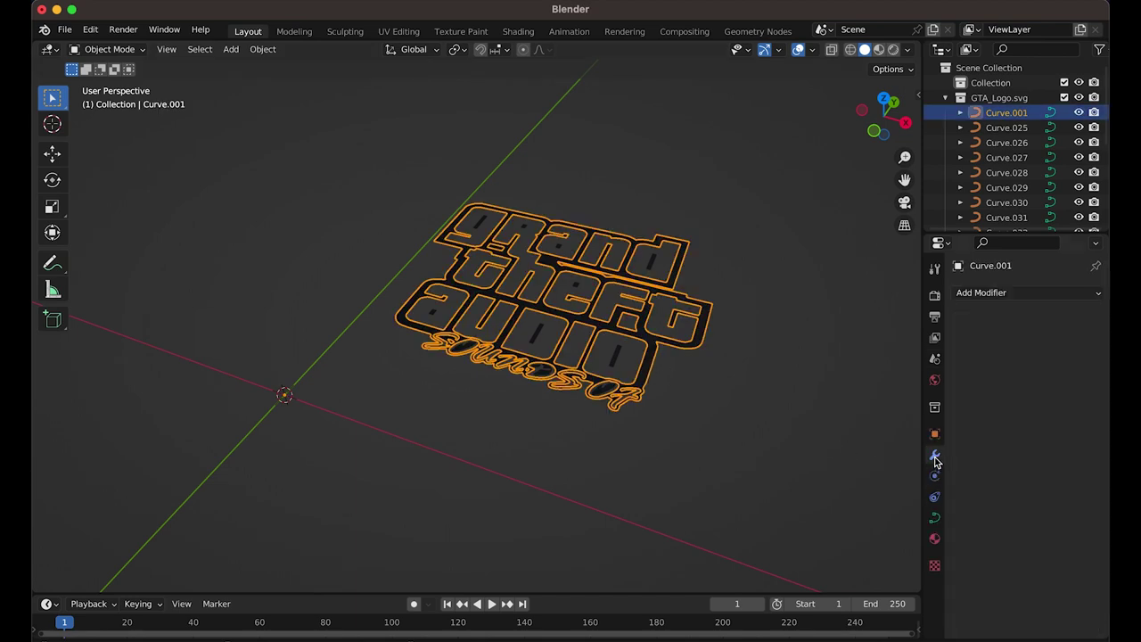
{"action": "left_click", "coordinate": [936, 475]}
{"action": "left_click", "coordinate": [935, 518]}
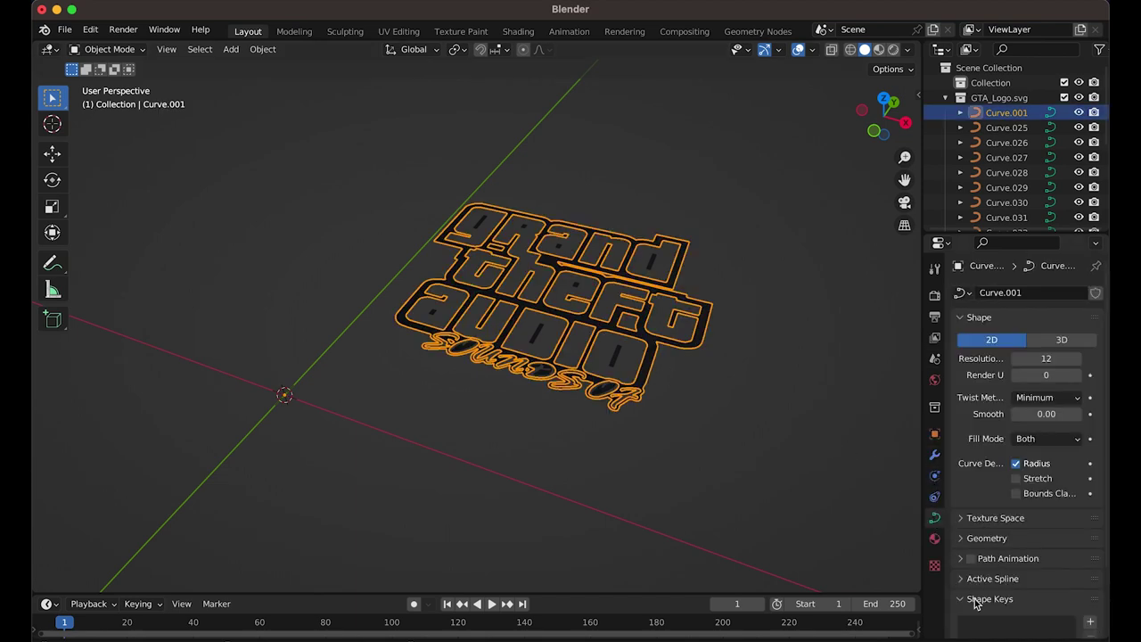
{"action": "scroll", "coordinate": [976, 604], "scroll_direction": "down", "scroll_amount": 3}
{"action": "scroll", "coordinate": [1003, 600], "scroll_direction": "down", "scroll_amount": 1}
{"action": "scroll", "coordinate": [1000, 392], "scroll_direction": "up", "scroll_amount": 4}
{"action": "left_click", "coordinate": [964, 520]}
{"action": "scroll", "coordinate": [964, 482], "scroll_direction": "down", "scroll_amount": 8}
{"action": "left_click", "coordinate": [963, 425]}
{"action": "scroll", "coordinate": [1006, 459], "scroll_direction": "down", "scroll_amount": 2}
{"action": "left_click", "coordinate": [1040, 410]}
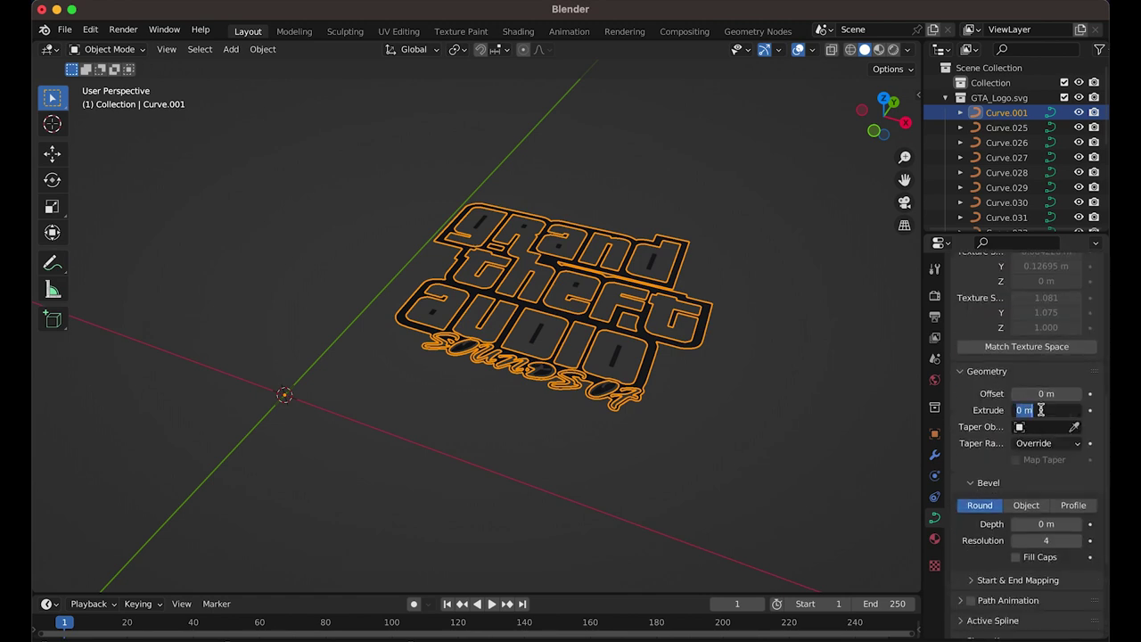
{"action": "type", "text": "1"}
{"action": "key", "text": "Return"}
{"action": "left_click", "coordinate": [1056, 409]}
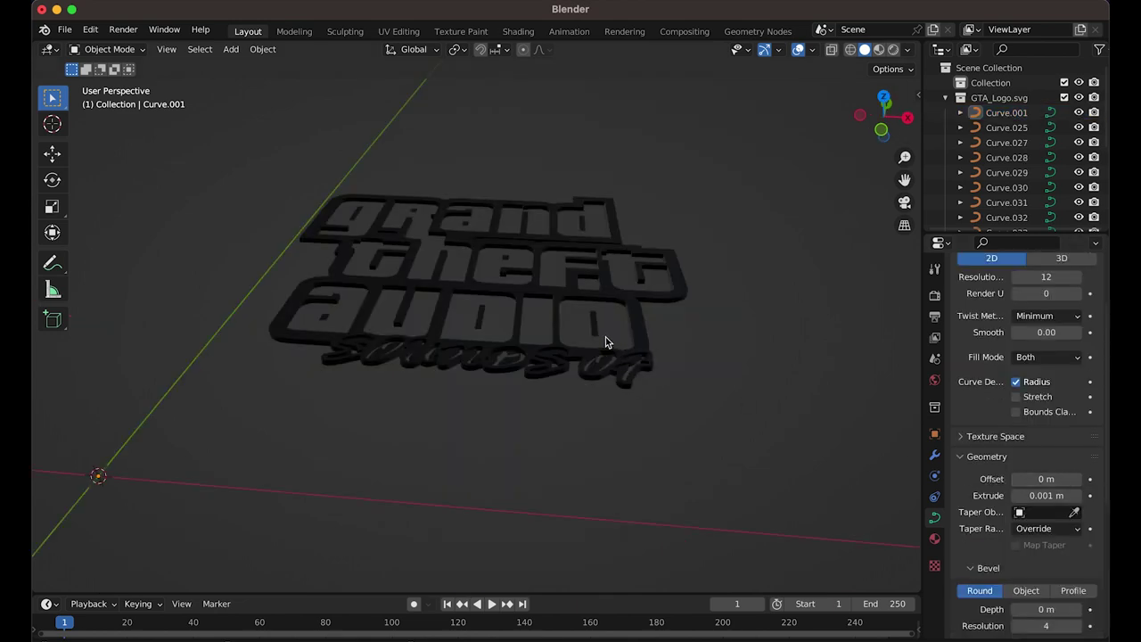
Give the remaining inner curves, from Curve.025 to Curve.042, the same 0.001 m extrude as the main outline.
{"action": "left_click", "coordinate": [596, 332]}
{"action": "left_click", "coordinate": [1044, 496]}
{"action": "type", "text": "0.001 m"}
{"action": "left_click", "coordinate": [1006, 112]}
{"action": "left_click", "coordinate": [1048, 495]}
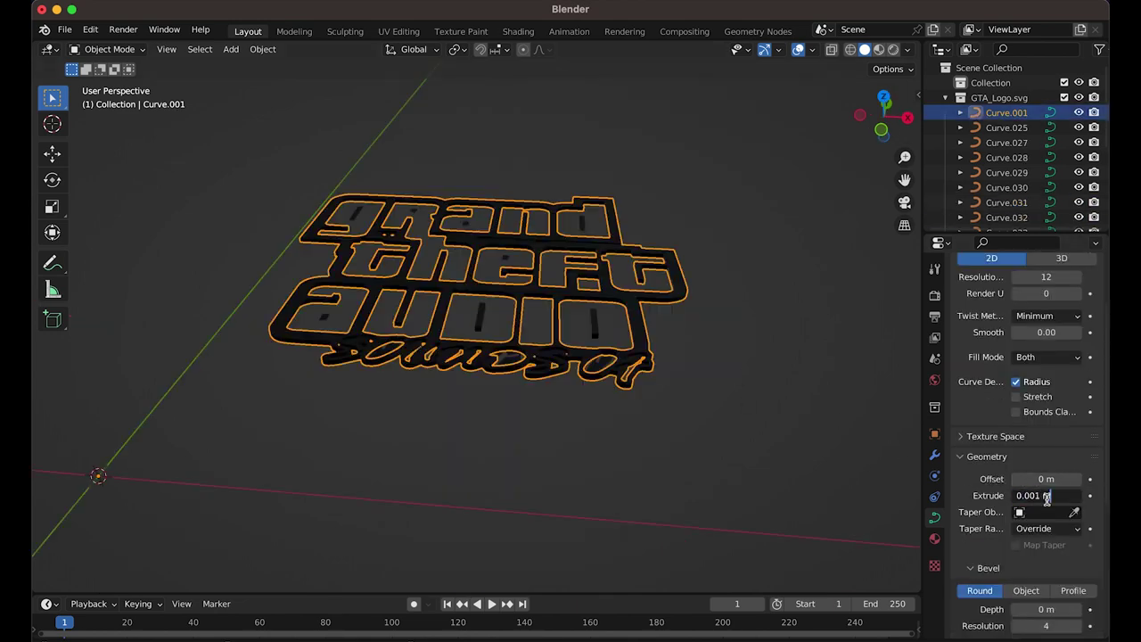
{"action": "left_click", "coordinate": [1006, 128]}
{"action": "left_click", "coordinate": [1046, 495]}
{"action": "type", "text": "0.001 m"}
{"action": "left_click", "coordinate": [1007, 172]}
{"action": "scroll", "coordinate": [1003, 178], "scroll_direction": "down", "scroll_amount": 2}
{"action": "left_click", "coordinate": [1007, 158]}
{"action": "left_click", "coordinate": [1039, 496]}
{"action": "type", "text": "0.001 m"}
{"action": "scroll", "coordinate": [1007, 179], "scroll_direction": "down", "scroll_amount": 1}
{"action": "left_click", "coordinate": [1006, 141]}
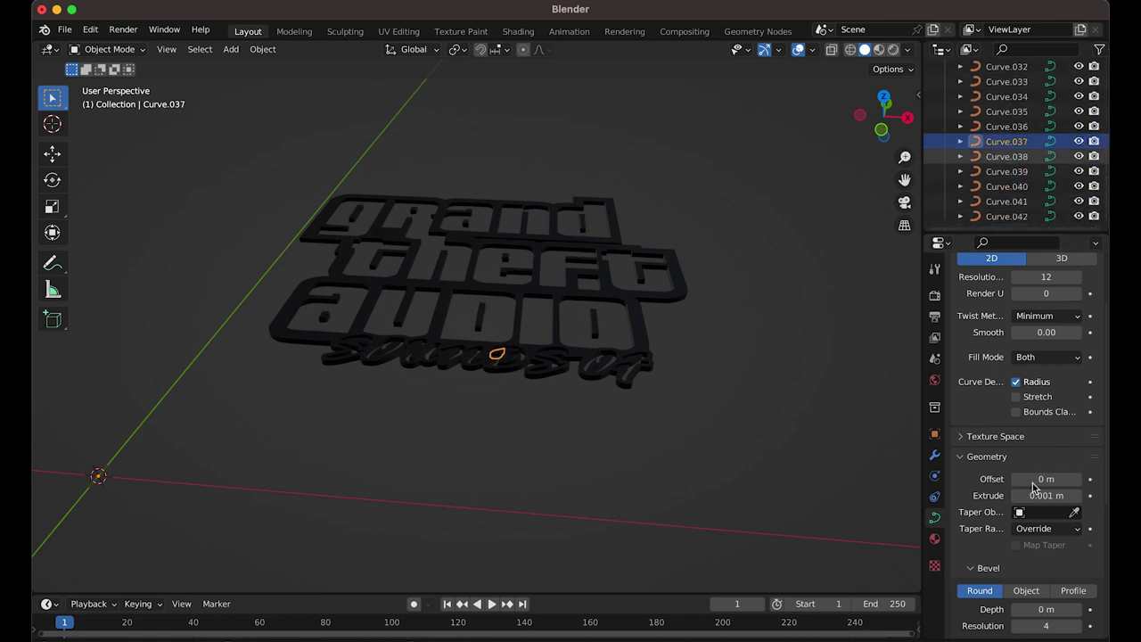
{"action": "left_click", "coordinate": [1006, 202]}
{"action": "key", "text": "a"}
{"action": "key", "text": "alt+a"}
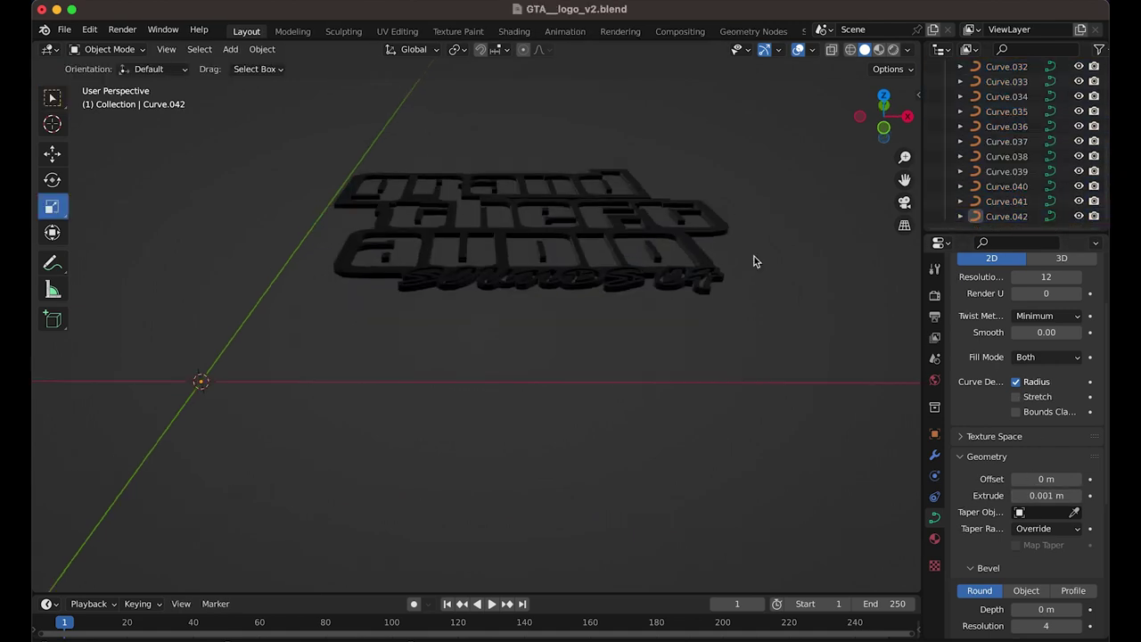
Set the Scale X of the main outline curve to 1000.
{"action": "middle_click_drag", "start_coordinate": [754, 255], "coordinate": [754, 249]}
{"action": "left_click", "coordinate": [631, 320]}
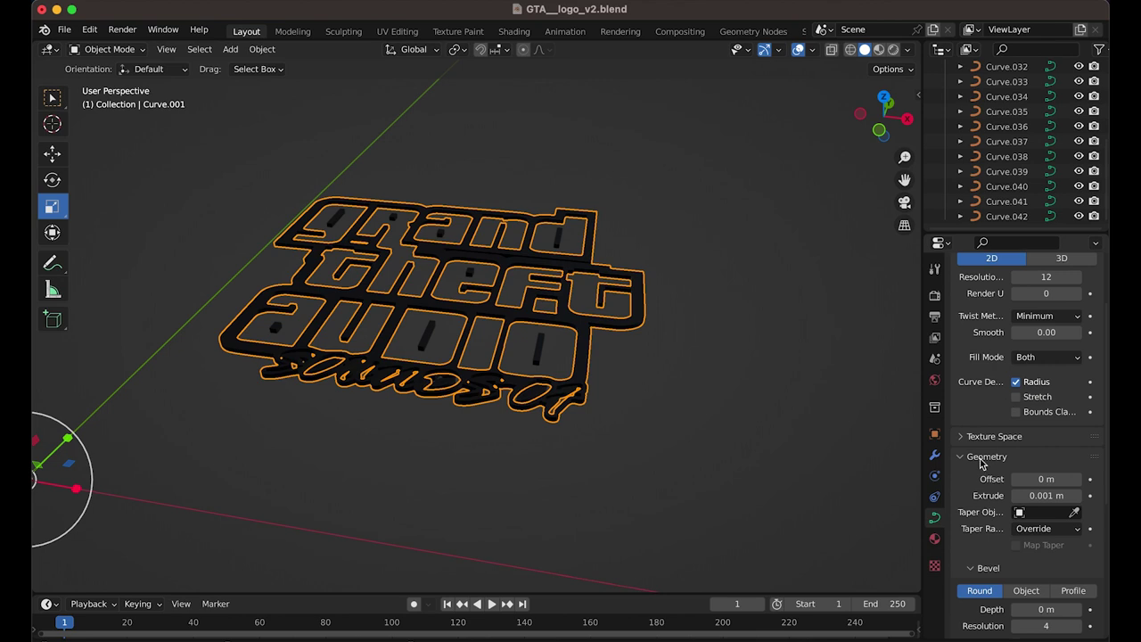
{"action": "left_click", "coordinate": [934, 434]}
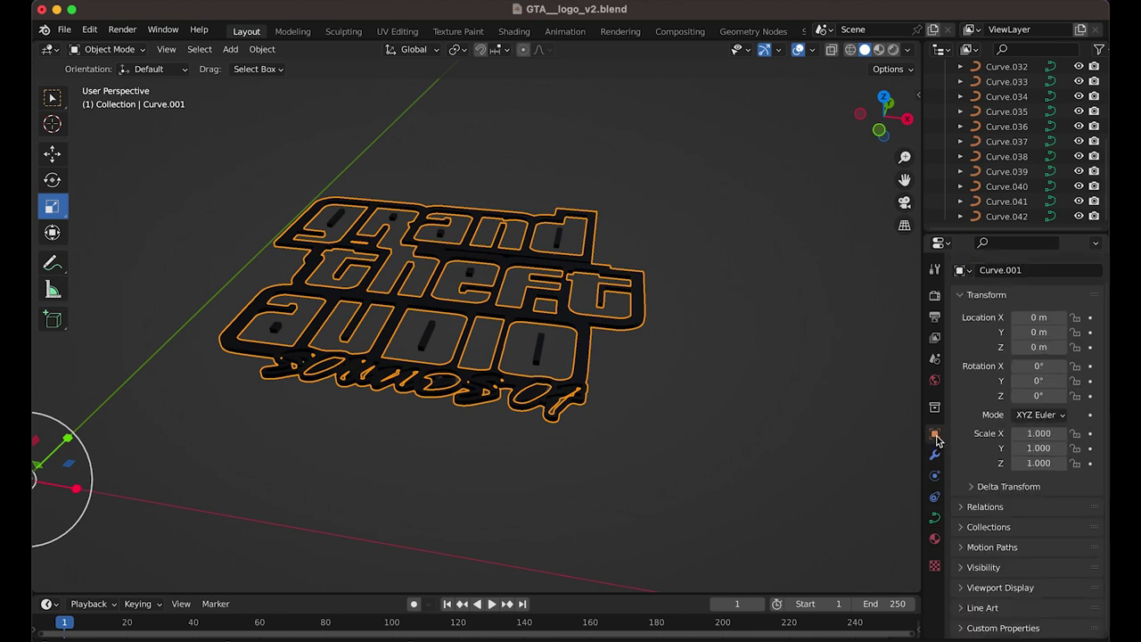
{"action": "left_click", "coordinate": [1039, 432]}
{"action": "type", "text": "1000"}
{"action": "scroll", "coordinate": [1008, 143], "scroll_direction": "up", "scroll_amount": 5}
Set the Scale Y of the remaining inner curves to 1000, one after another down to Curve.042.
{"action": "left_click", "coordinate": [1007, 142]}
{"action": "left_click", "coordinate": [1039, 448]}
{"action": "left_click", "coordinate": [1007, 172]}
{"action": "left_click", "coordinate": [1037, 448]}
{"action": "type", "text": "1000.0"}
{"action": "left_click", "coordinate": [1007, 187]}
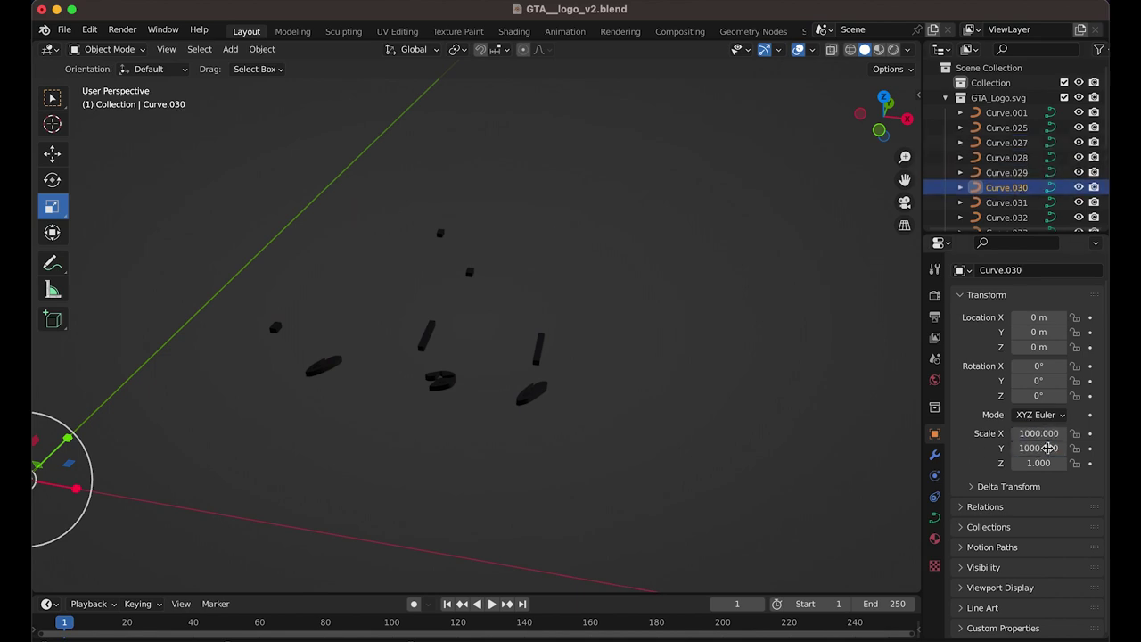
{"action": "left_click", "coordinate": [1006, 202]}
{"action": "left_click", "coordinate": [1007, 218]}
{"action": "scroll", "coordinate": [1007, 143], "scroll_direction": "down", "scroll_amount": 3}
{"action": "left_click", "coordinate": [1006, 104]}
{"action": "left_click", "coordinate": [1006, 119]}
{"action": "left_click", "coordinate": [1038, 449]}
{"action": "type", "text": "1000.0"}
{"action": "scroll", "coordinate": [201, 212], "scroll_direction": "down", "scroll_amount": 8}
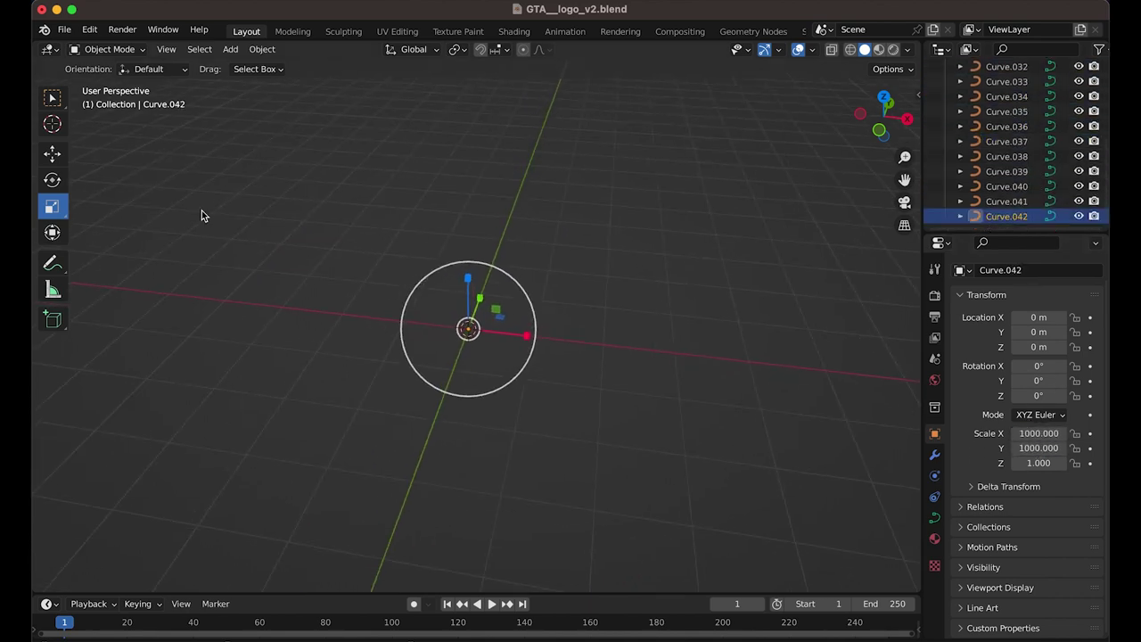
{"action": "left_click", "coordinate": [815, 309]}
{"action": "middle_click_drag", "start_coordinate": [680, 217], "coordinate": [664, 235], "text": "shift"}
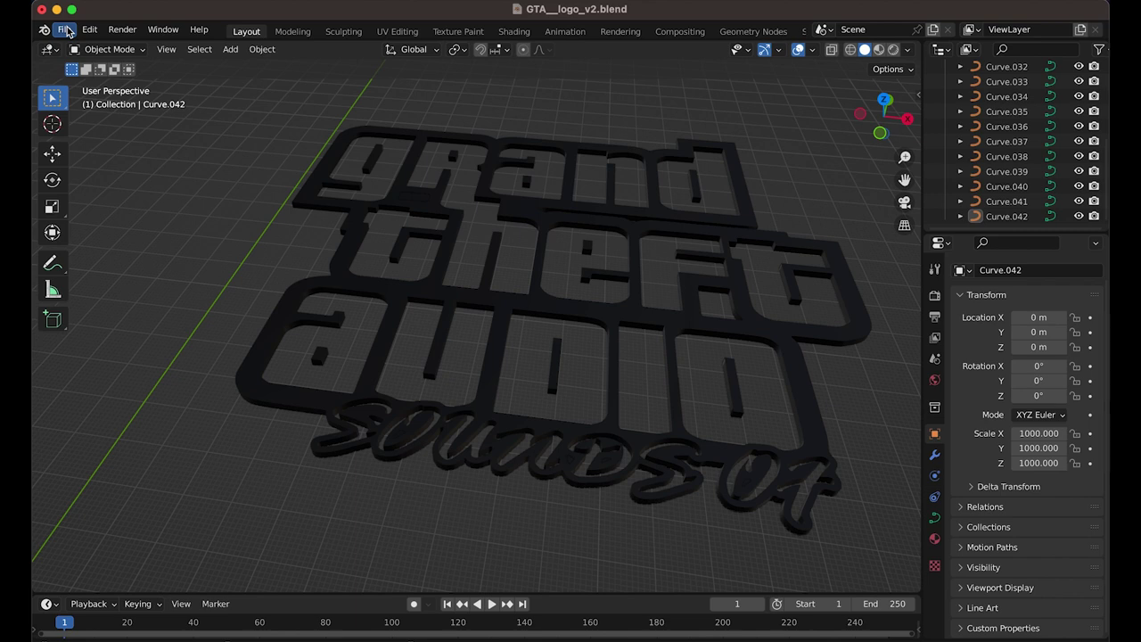
{"action": "left_click", "coordinate": [66, 30]}
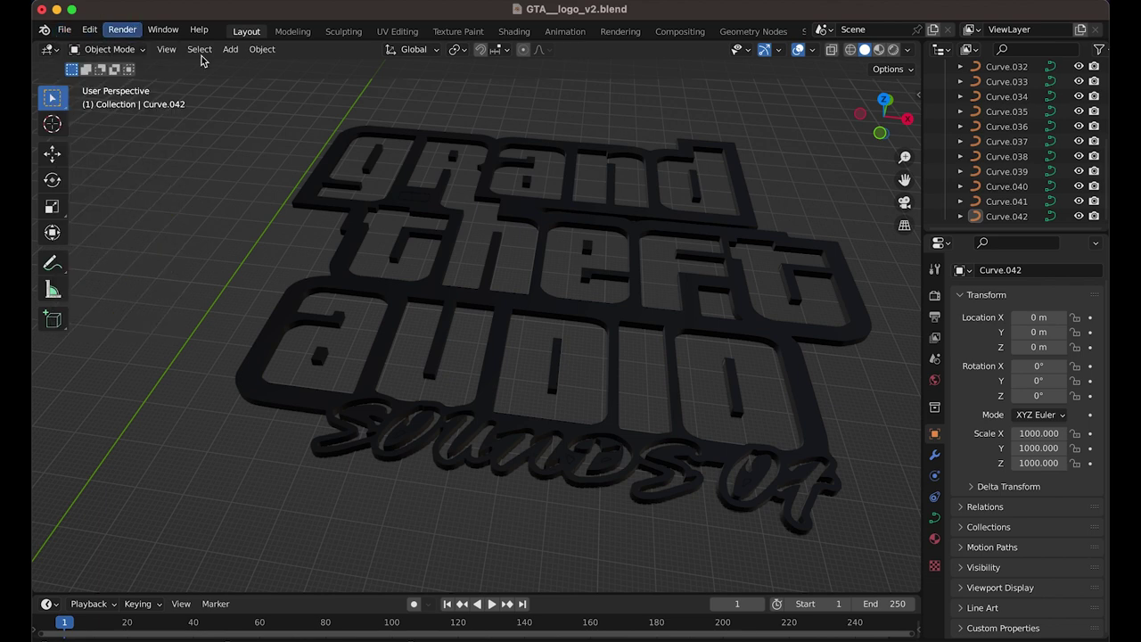
Add a cube mesh and set its scale to 100 in X, 100 in Y and 10 in Z.
{"action": "left_click", "coordinate": [230, 49]}
{"action": "mouse_move", "coordinate": [276, 66]}
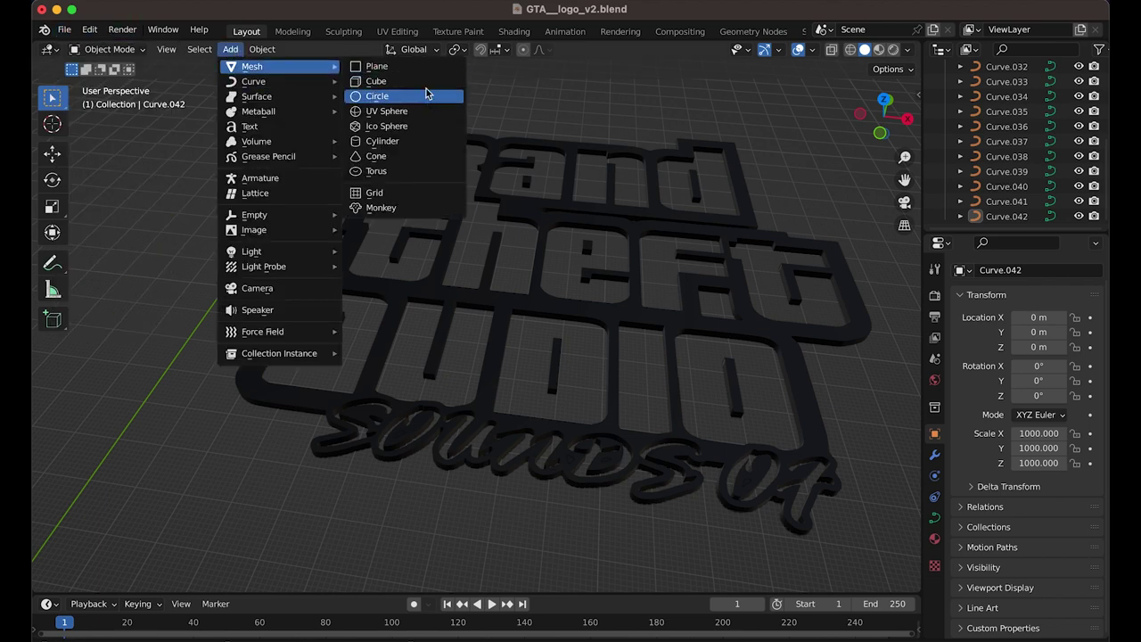
{"action": "left_click", "coordinate": [424, 82]}
{"action": "scroll", "coordinate": [425, 252], "scroll_direction": "right", "scroll_amount": 5}
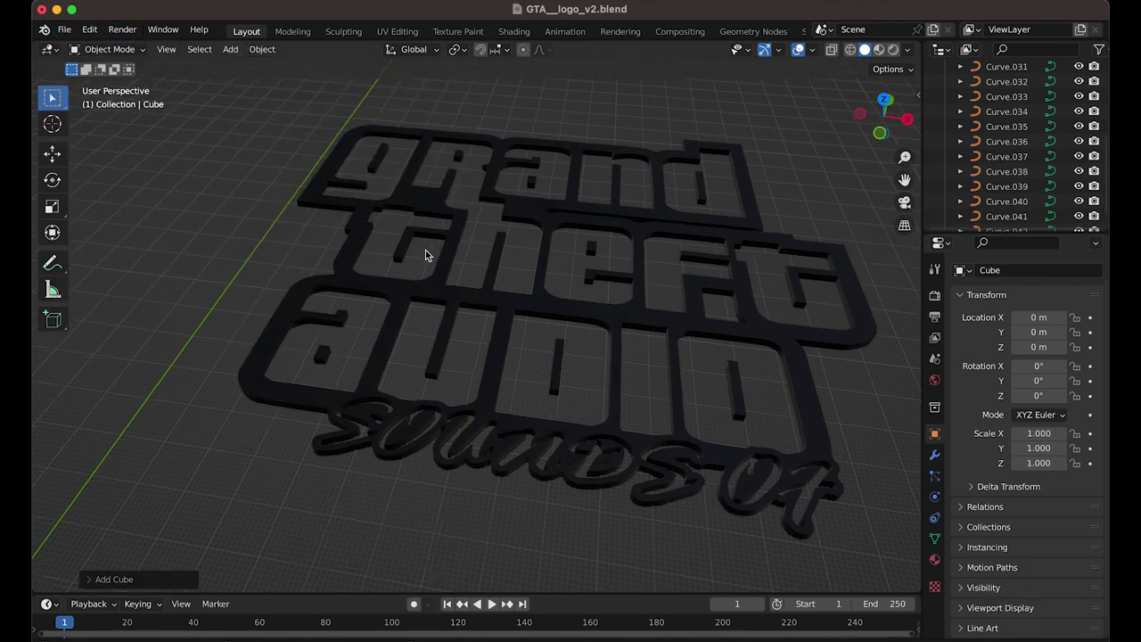
{"action": "scroll", "coordinate": [426, 250], "scroll_direction": "left", "scroll_amount": 5}
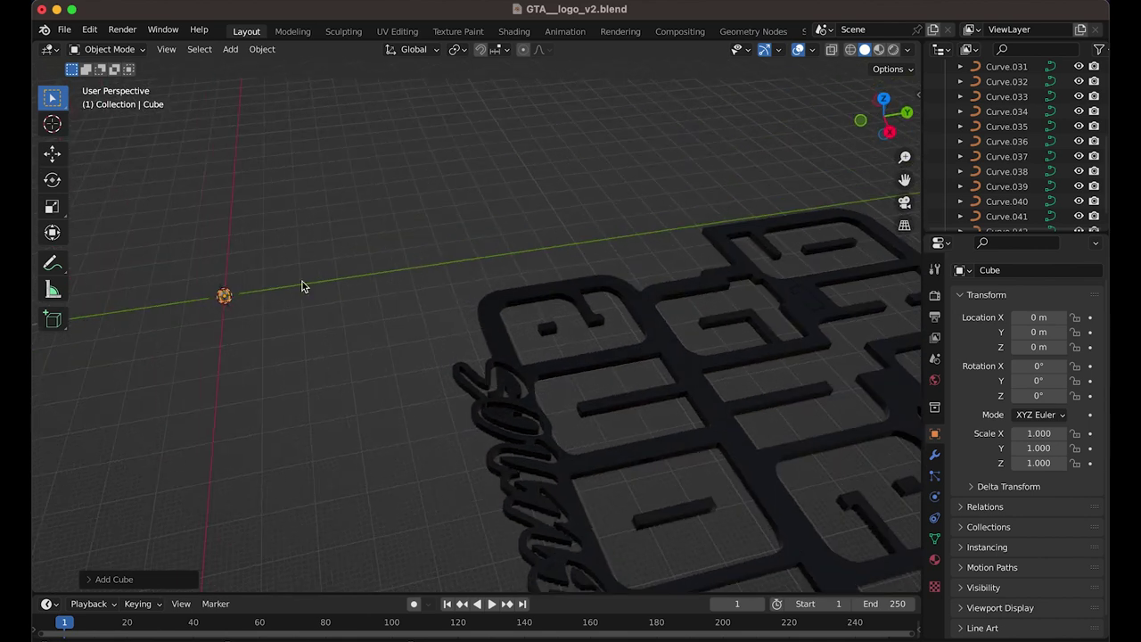
{"action": "type", "text": "0"}
{"action": "key", "text": "Return"}
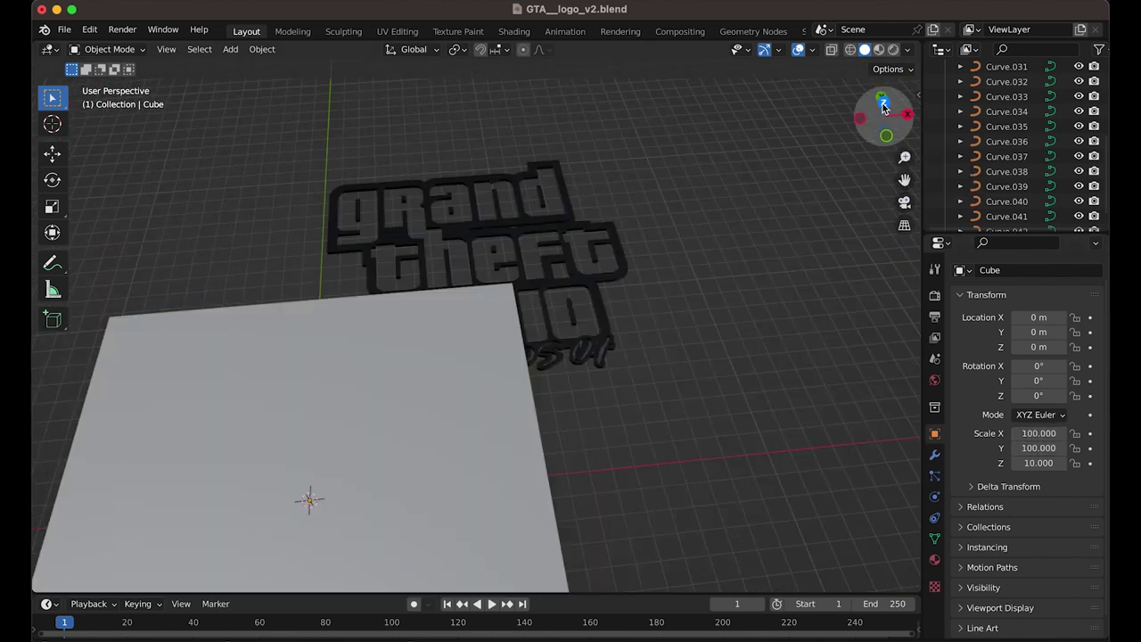
Position the cube behind the "grand" row at about X 73.77, Y 166.92, Z -12.62 m, with Scale X 78.28 and Y 30.68.
{"action": "left_click", "coordinate": [883, 100]}
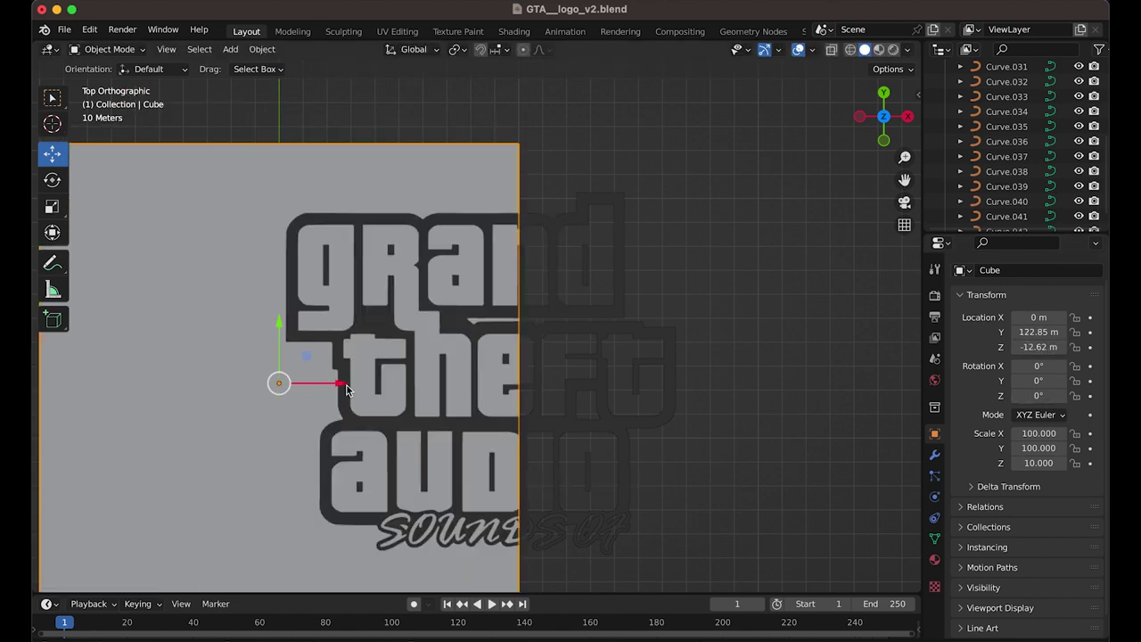
{"action": "left_click_drag", "start_coordinate": [346, 389], "coordinate": [544, 360]}
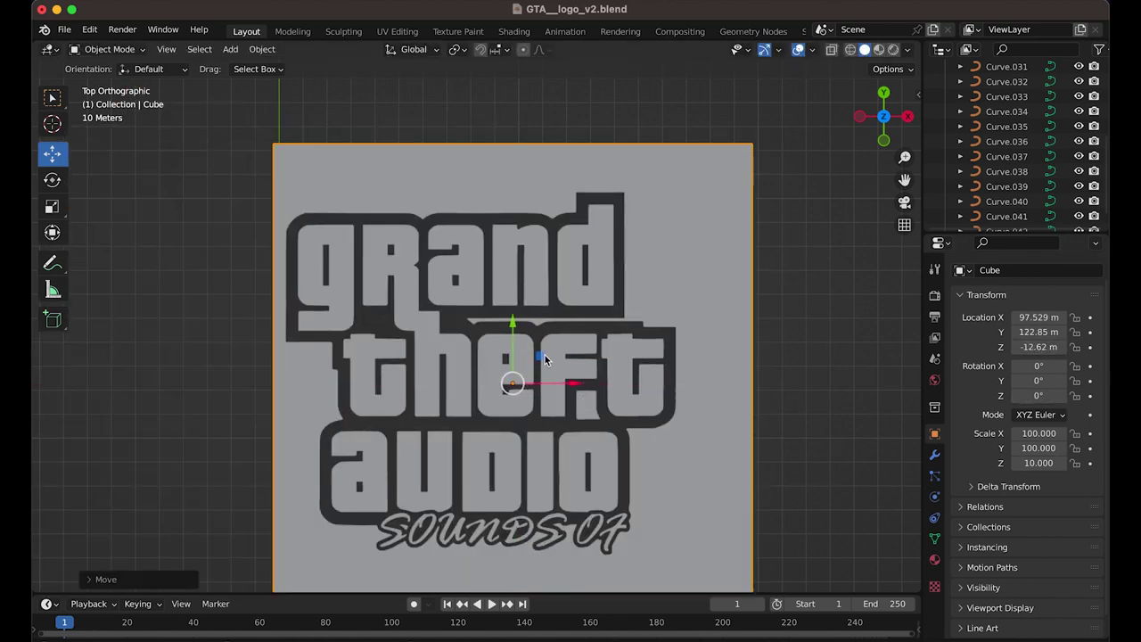
{"action": "key", "text": "super+z"}
{"action": "left_click_drag", "start_coordinate": [1036, 449], "coordinate": [978, 450]}
{"action": "left_click_drag", "start_coordinate": [511, 308], "coordinate": [495, 201]}
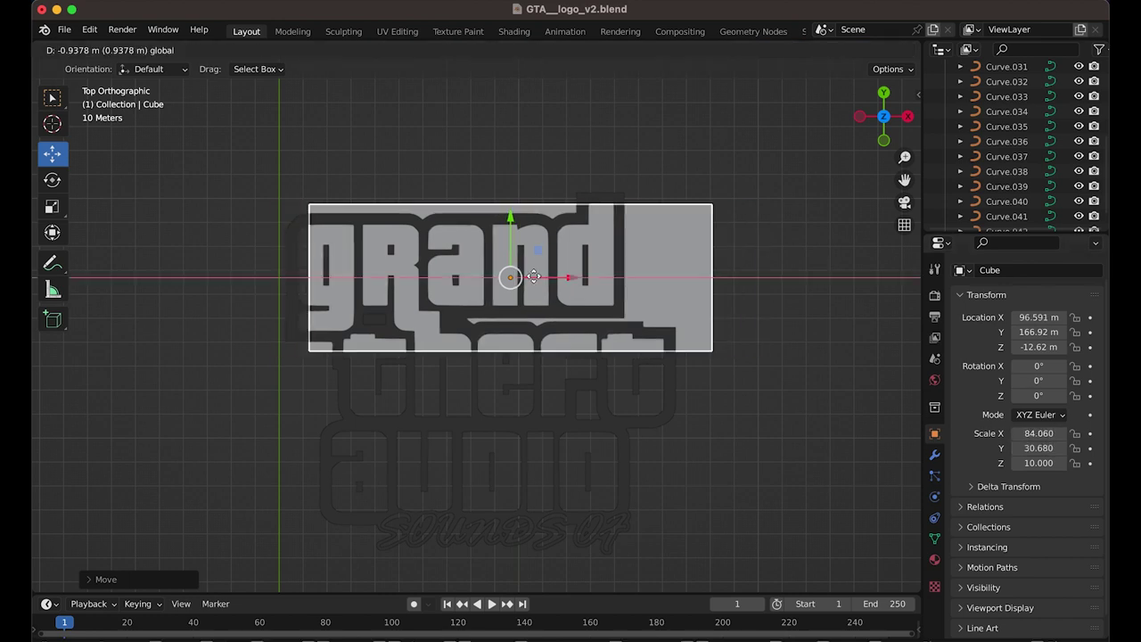
{"action": "left_click_drag", "start_coordinate": [533, 276], "coordinate": [479, 276]}
{"action": "left_click_drag", "start_coordinate": [1041, 432], "coordinate": [1035, 433]}
Duplicate the backing block and place the copy behind "theft" at about X 91.9 m, Y 125.35 m, with Scale Y 25.92.
{"action": "right_click", "coordinate": [650, 264]}
{"action": "left_click", "coordinate": [632, 374]}
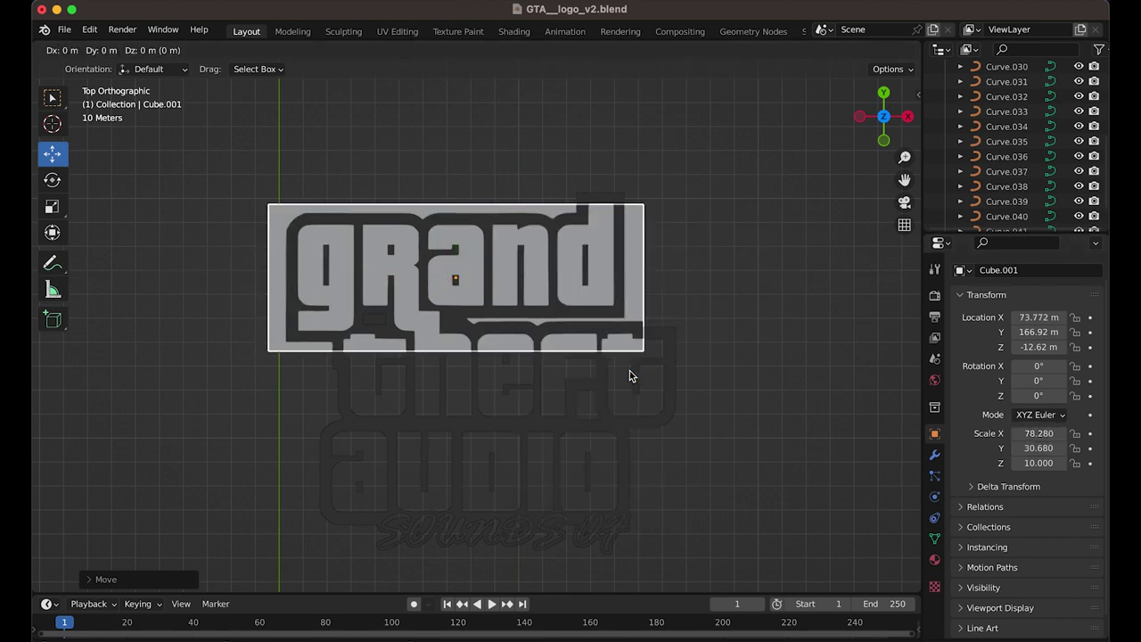
{"action": "right_click", "coordinate": [632, 374]}
{"action": "left_click_drag", "start_coordinate": [455, 234], "coordinate": [455, 342]}
{"action": "key", "text": "g"}
{"action": "key", "text": "x"}
{"action": "left_click", "coordinate": [565, 384]}
{"action": "double_click", "coordinate": [1039, 448]}
{"action": "type", "text": "27.6"}
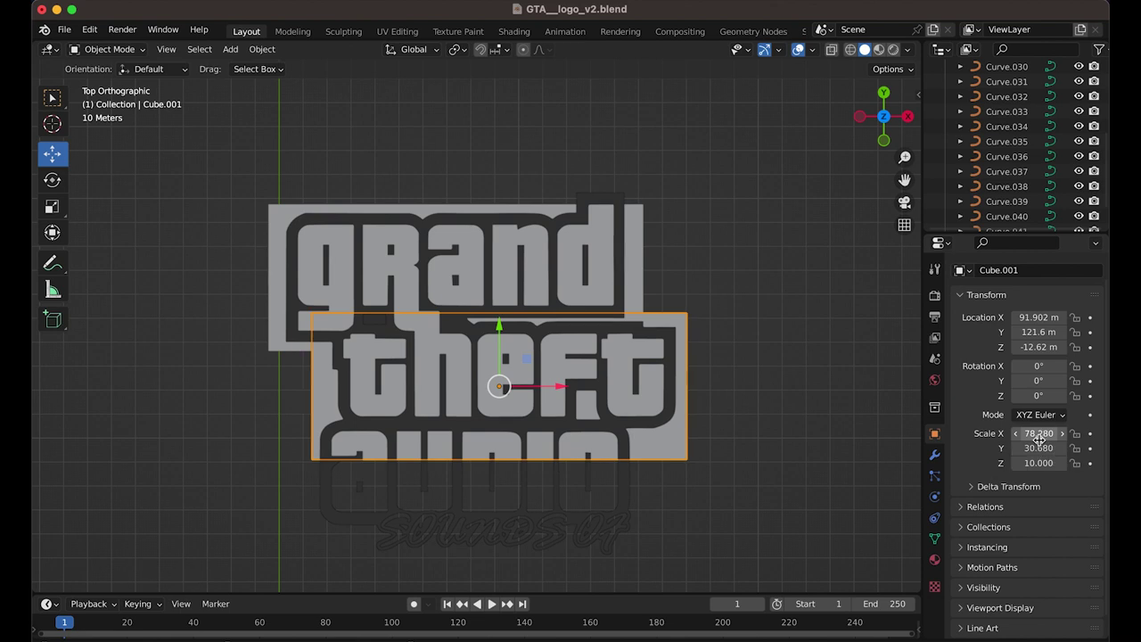
{"action": "key", "text": "Return"}
{"action": "left_click_drag", "start_coordinate": [1039, 448], "coordinate": [1025, 448]}
Duplicate the block again behind "audio" and "Sounds of" at about X 82.5 m, Y 79.1 m, with Scale X 71.22 and Y 29.96.
{"action": "left_click_drag", "start_coordinate": [496, 325], "coordinate": [495, 421]}
{"action": "key", "text": "shift+d"}
{"action": "right_click", "coordinate": [496, 315]}
{"action": "left_click_drag", "start_coordinate": [557, 482], "coordinate": [534, 482]}
{"action": "left_click_drag", "start_coordinate": [1039, 447], "coordinate": [1070, 448]}
{"action": "left_click_drag", "start_coordinate": [1039, 433], "coordinate": [974, 433]}
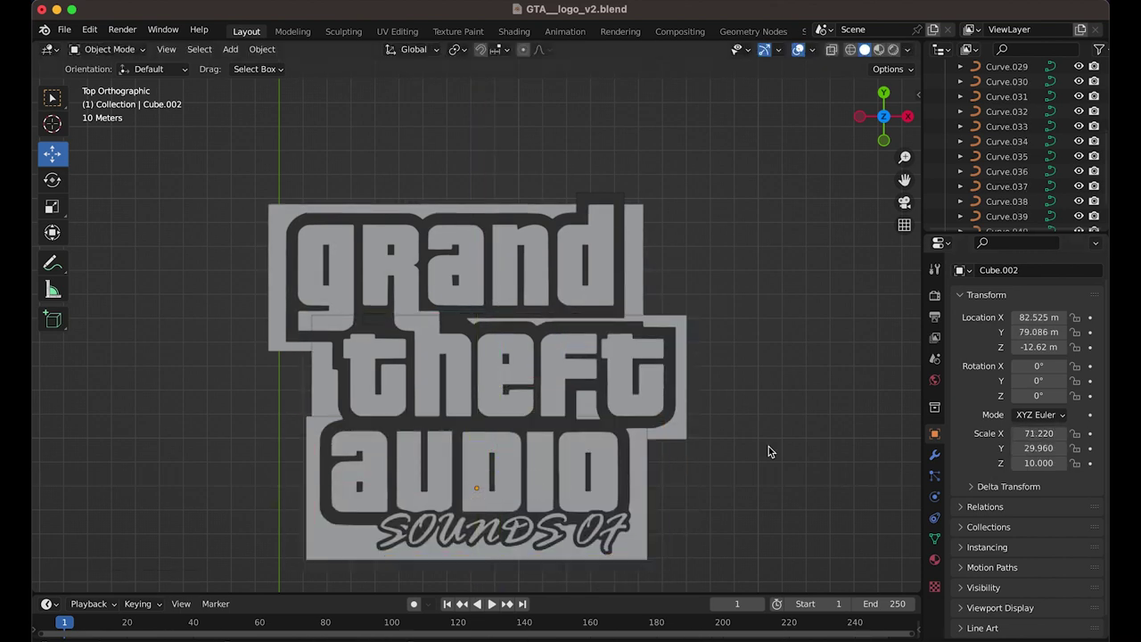
Add a small duplicate block behind the raised top of the "d" at about X 135.67 m, Y 199.12 m, with Scale X 16.62 and Y 8.44.
{"action": "key", "text": "shift+d"}
{"action": "left_click_drag", "start_coordinate": [455, 218], "coordinate": [455, 141]}
{"action": "left_click", "coordinate": [1041, 435]}
{"action": "type", "text": "14.36"}
{"action": "left_click_drag", "start_coordinate": [514, 201], "coordinate": [655, 201]}
{"action": "left_click_drag", "start_coordinate": [1039, 447], "coordinate": [973, 447]}
{"action": "left_click_drag", "start_coordinate": [654, 202], "coordinate": [661, 202]}
{"action": "left_click_drag", "start_coordinate": [1038, 433], "coordinate": [1046, 433]}
{"action": "left_click", "coordinate": [274, 218]}
Edit the "grand" backing block's mesh and bevel its vertical corner edge beside the "g".
{"action": "scroll", "coordinate": [274, 217], "scroll_direction": "down", "scroll_amount": 10}
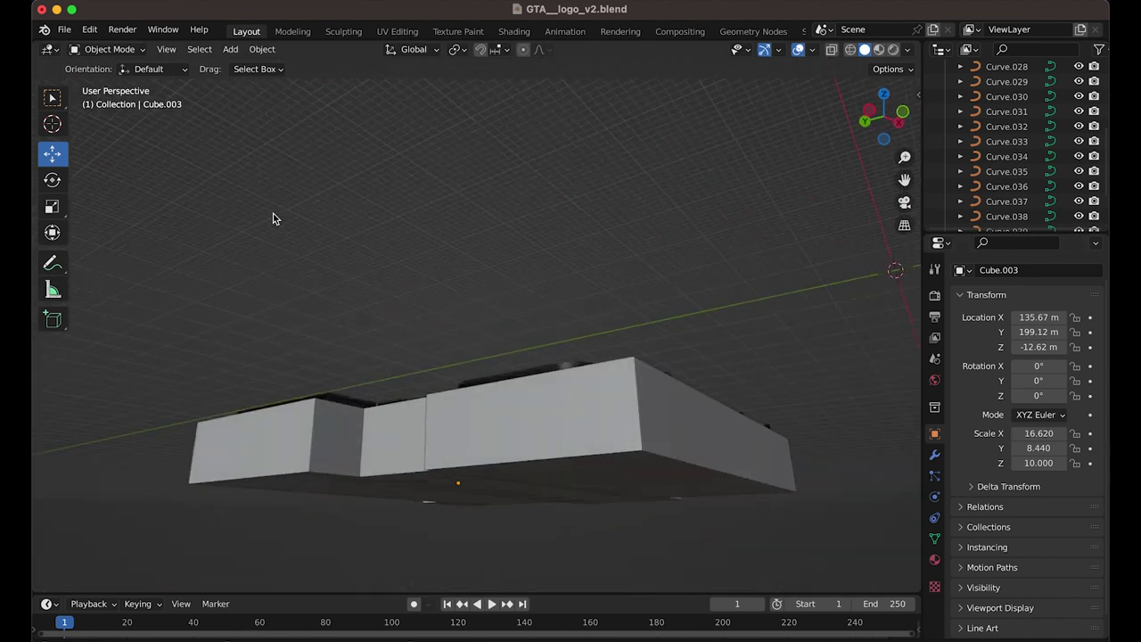
{"action": "scroll", "coordinate": [274, 218], "scroll_direction": "right", "scroll_amount": 5}
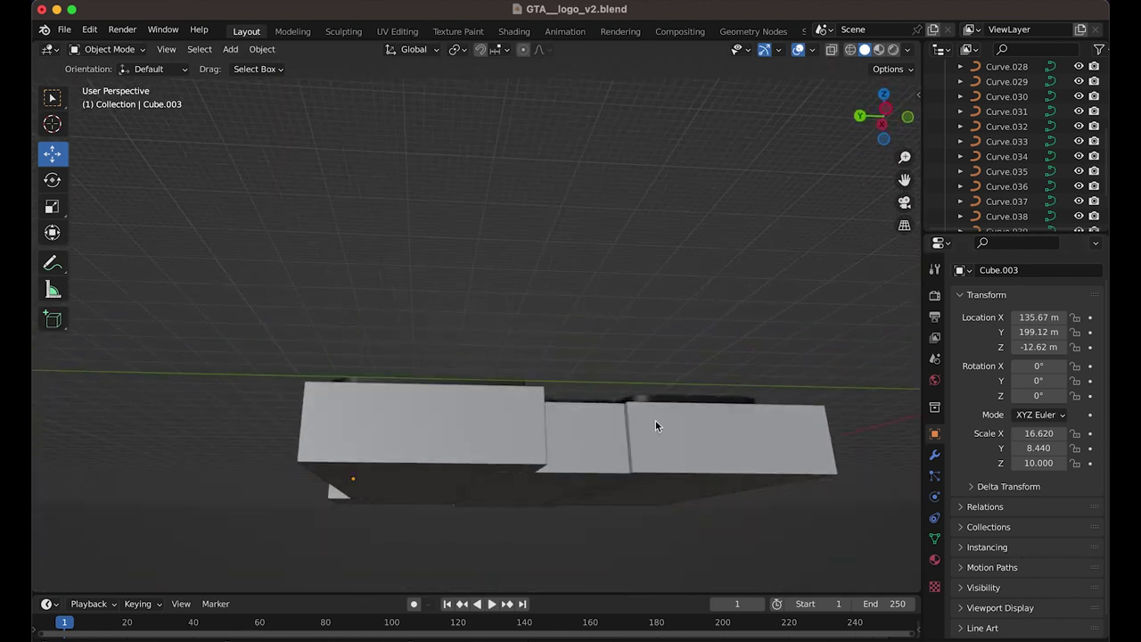
{"action": "scroll", "coordinate": [281, 513], "scroll_direction": "down", "scroll_amount": 5}
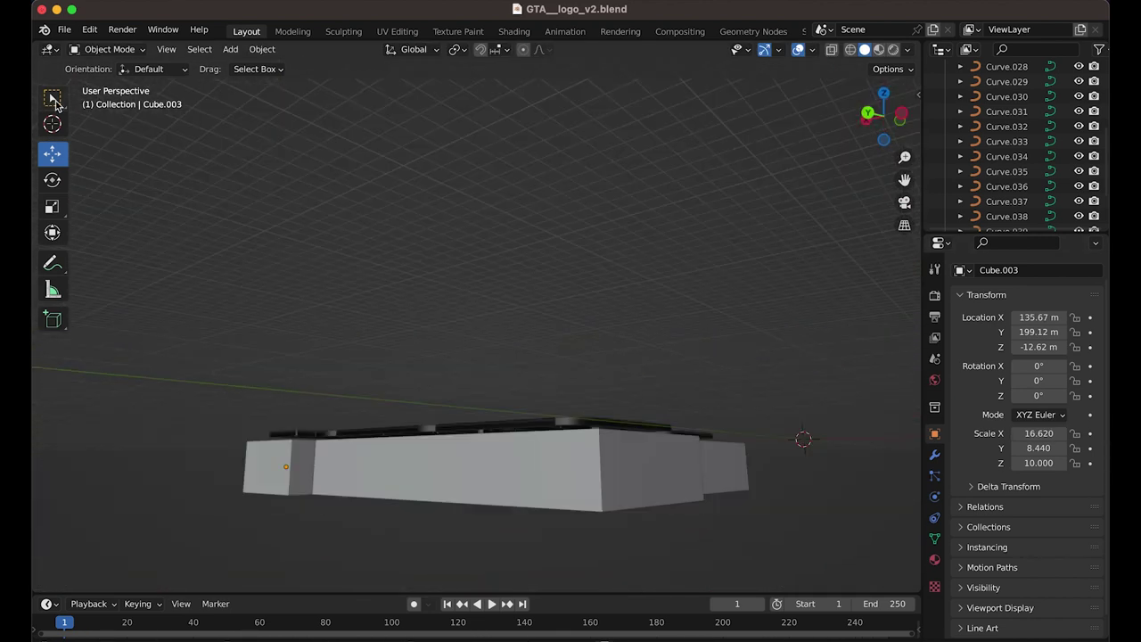
{"action": "left_click", "coordinate": [53, 98]}
{"action": "left_click", "coordinate": [565, 455]}
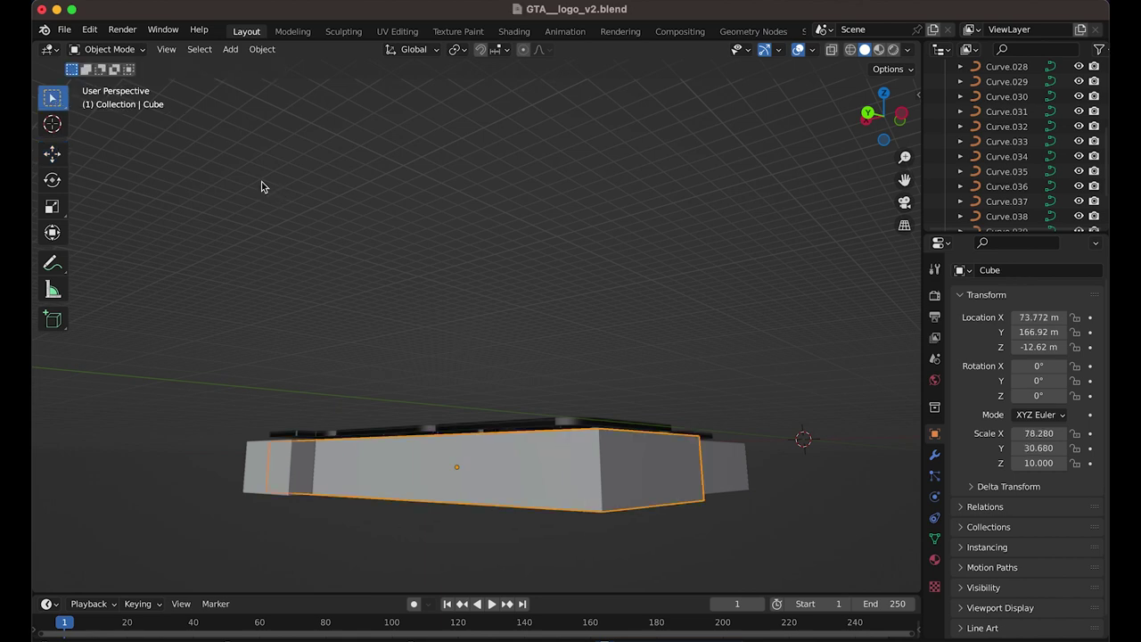
{"action": "left_click", "coordinate": [125, 50]}
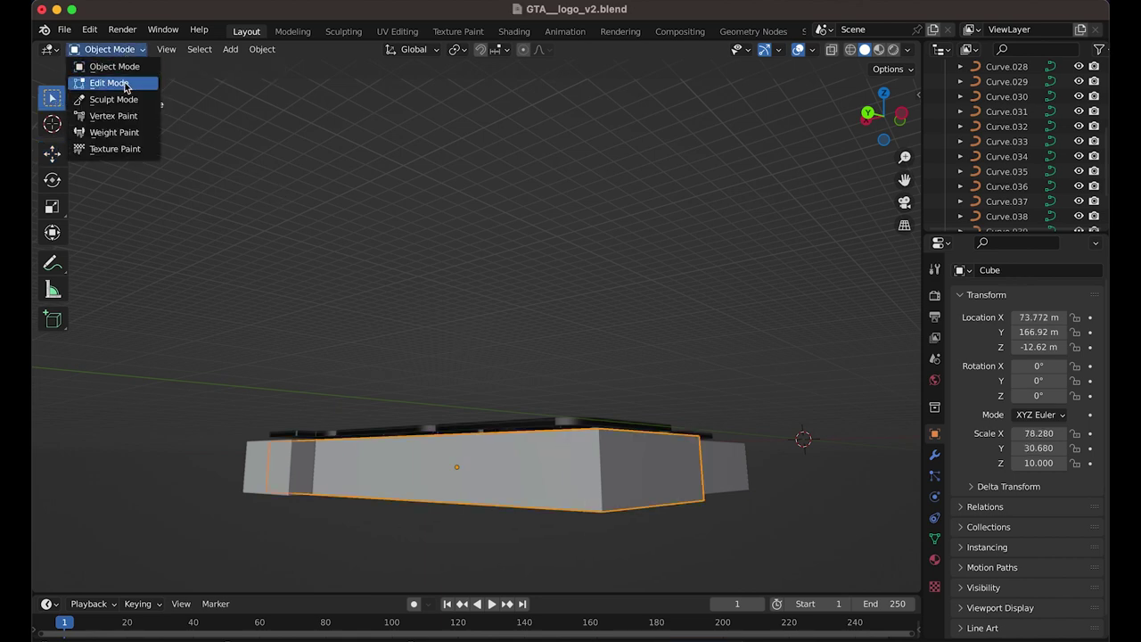
{"action": "left_click", "coordinate": [124, 82]}
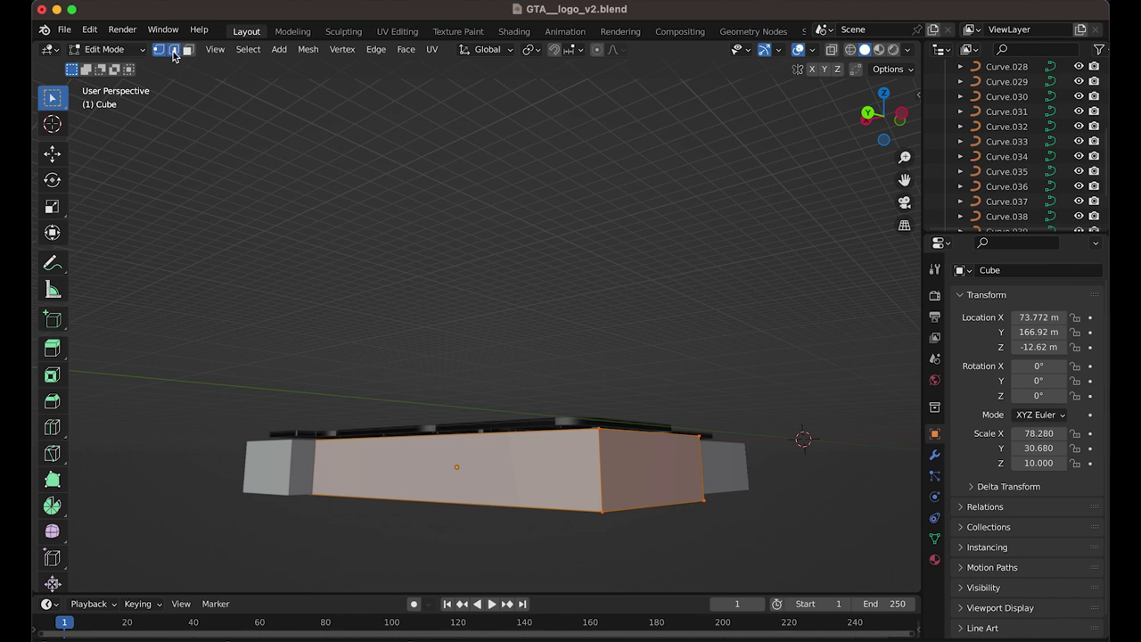
{"action": "left_click", "coordinate": [657, 397]}
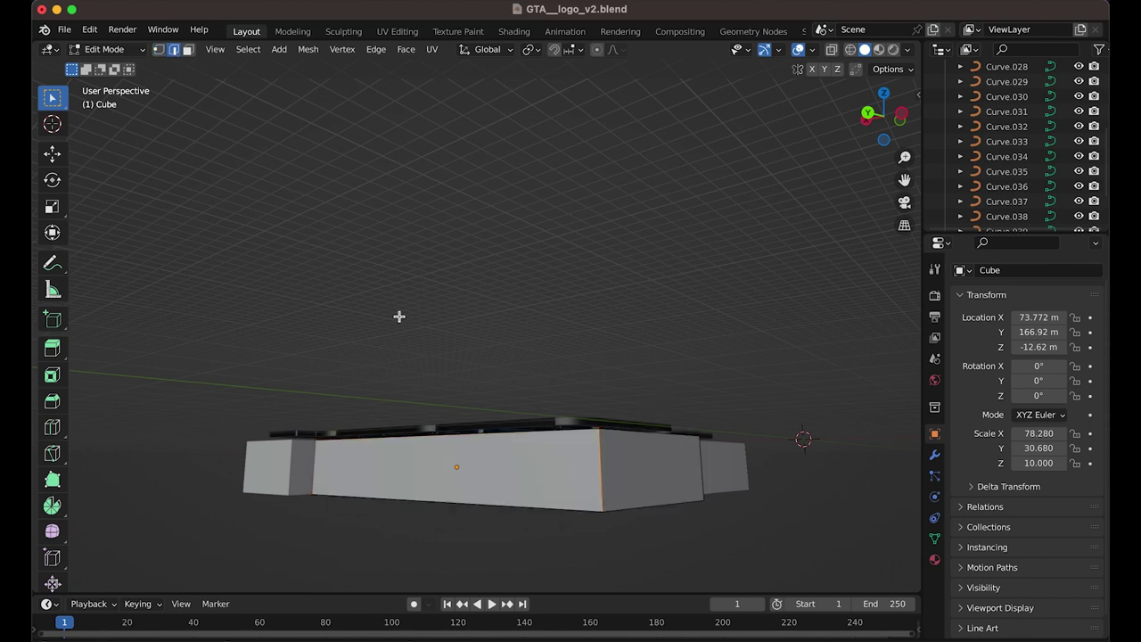
{"action": "middle_click_drag", "start_coordinate": [169, 365], "coordinate": [219, 239]}
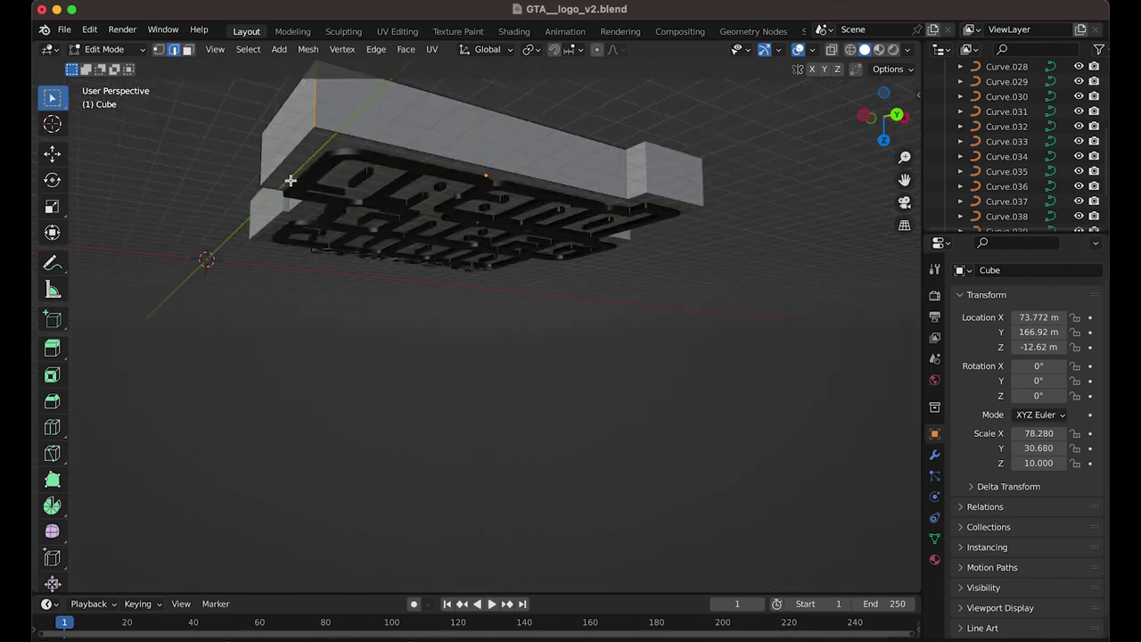
{"action": "left_click", "coordinate": [377, 50]}
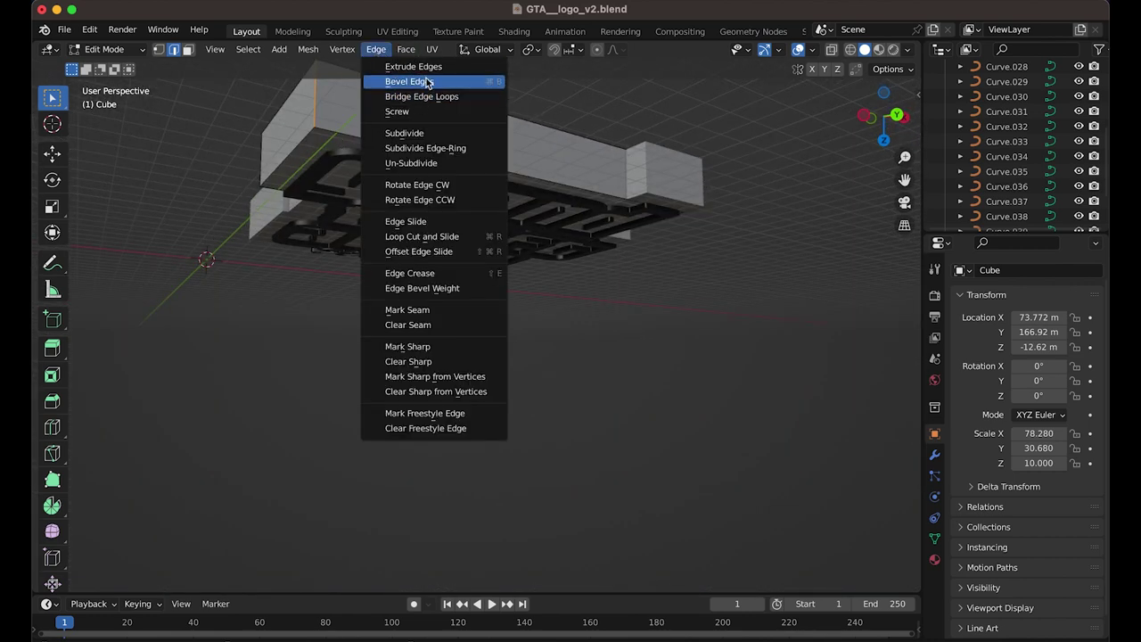
{"action": "left_click", "coordinate": [454, 84]}
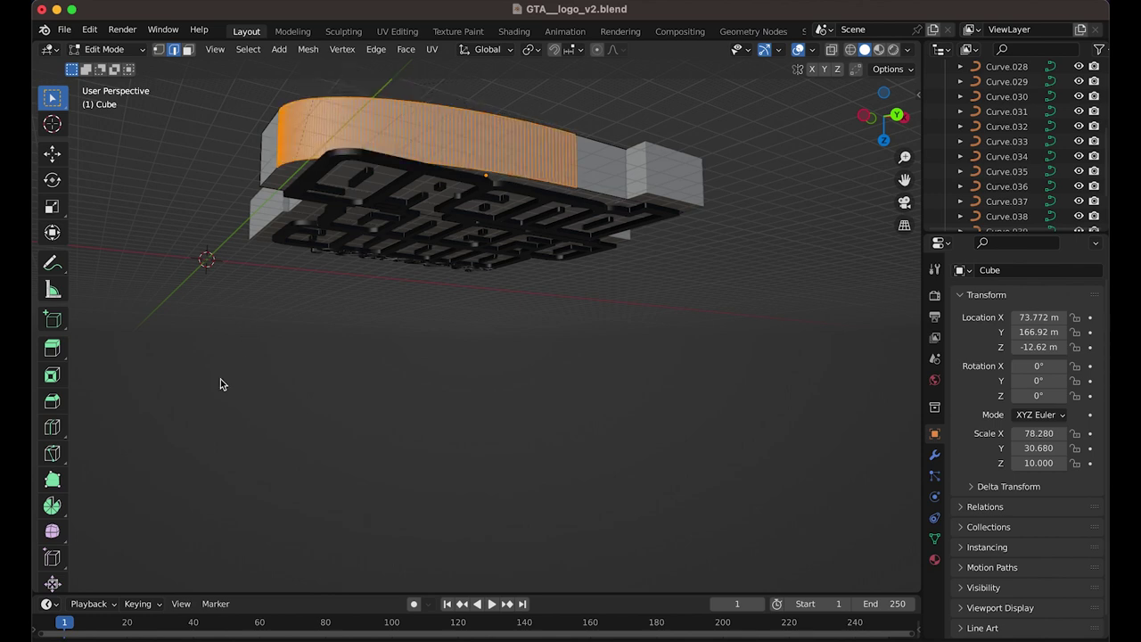
Adjust the corner bevel to a 0.263 m width, 7 segments and a 0.643 shape.
{"action": "left_click", "coordinate": [142, 565]}
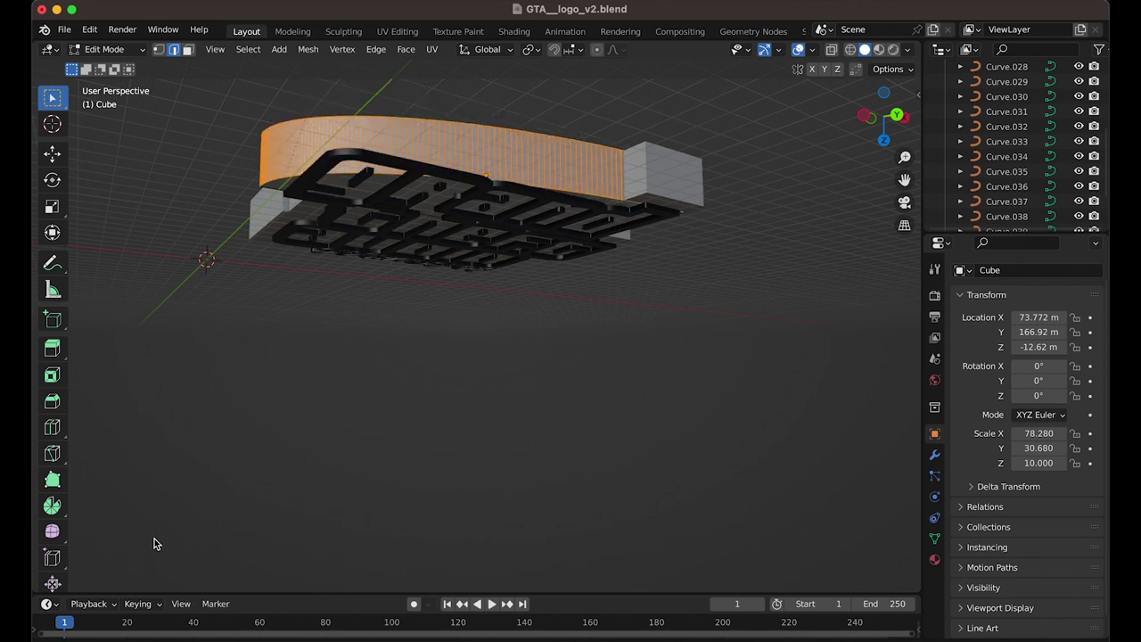
{"action": "left_click", "coordinate": [387, 258]}
{"action": "middle_click_drag", "start_coordinate": [387, 258], "coordinate": [437, 239]}
{"action": "left_click_drag", "start_coordinate": [232, 381], "coordinate": [201, 347]}
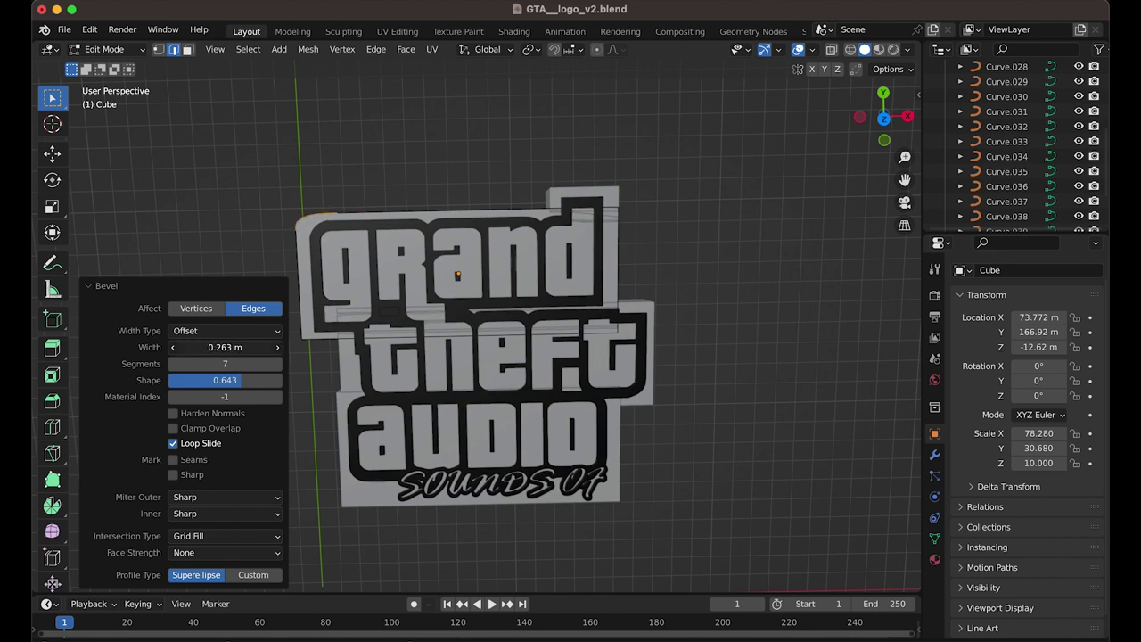
{"action": "left_click", "coordinate": [759, 357]}
{"action": "middle_click_drag", "start_coordinate": [760, 357], "coordinate": [709, 321]}
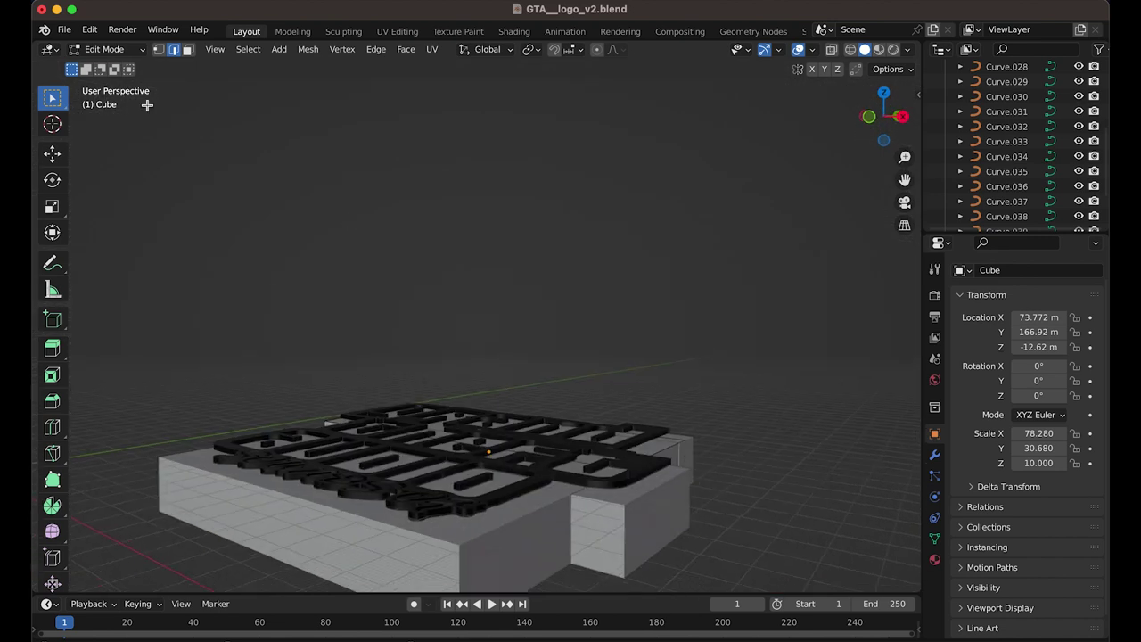
Return to Object Mode and set the Scale Z of all four backing blocks to 2.
{"action": "left_click", "coordinate": [125, 51]}
{"action": "left_click", "coordinate": [125, 66]}
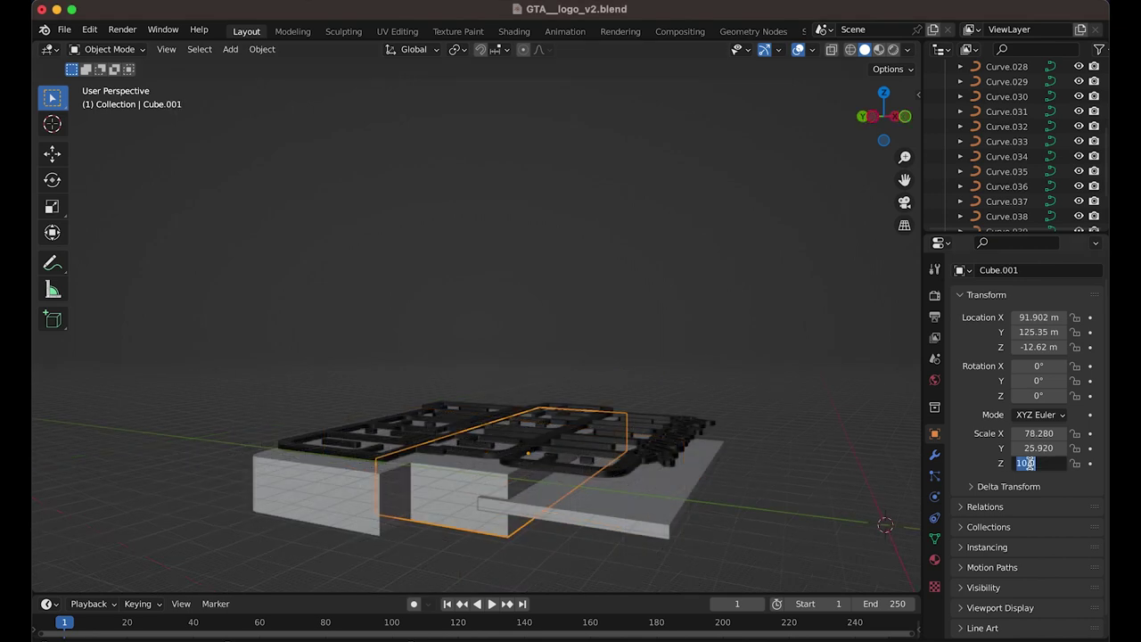
{"action": "left_click", "coordinate": [679, 452]}
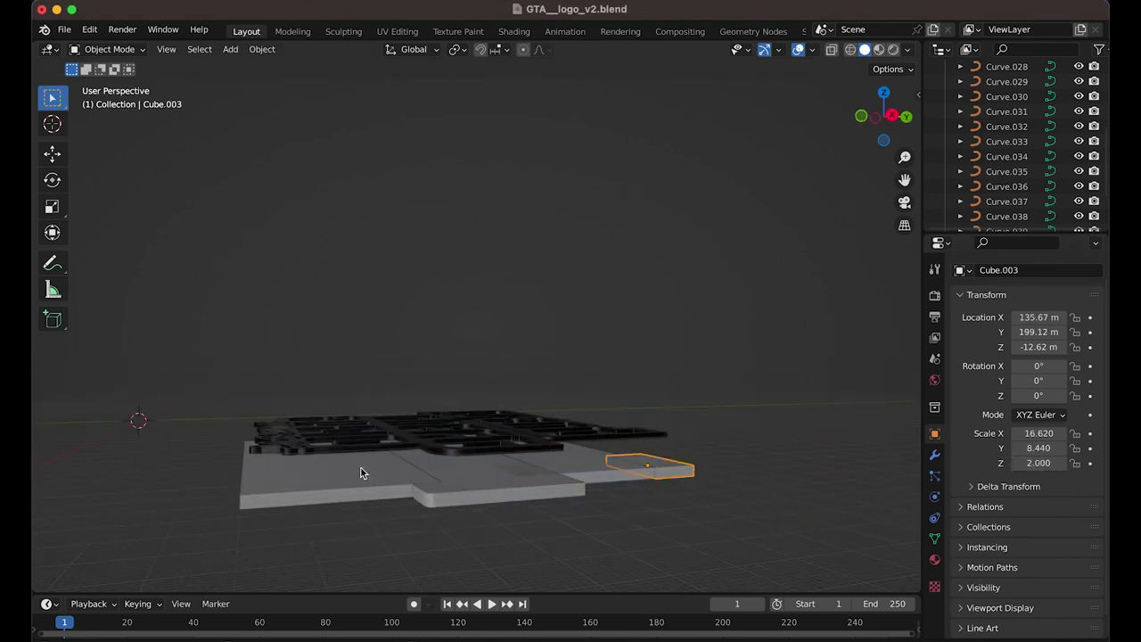
Raise the backing blocks behind "theft" and "audio" to a Location Z of -3 m, directly beneath the lettering.
{"action": "left_click", "coordinate": [884, 116]}
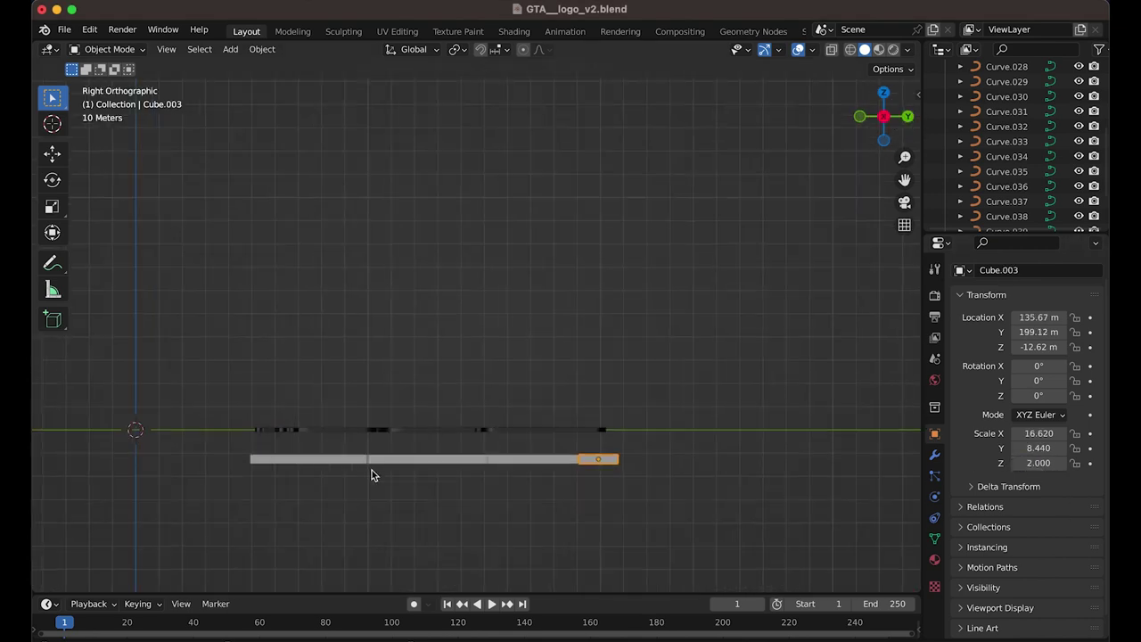
{"action": "scroll", "coordinate": [372, 469], "scroll_direction": "up", "scroll_amount": 3}
{"action": "middle_click_drag", "start_coordinate": [421, 561], "coordinate": [535, 382], "text": "shift"}
{"action": "left_click", "coordinate": [533, 366]}
{"action": "left_click", "coordinate": [53, 153]}
{"action": "left_click_drag", "start_coordinate": [503, 305], "coordinate": [547, 264]}
{"action": "scroll", "coordinate": [501, 278], "scroll_direction": "up", "scroll_amount": 6}
{"action": "left_click", "coordinate": [1038, 346]}
{"action": "type", "text": "-3"}
{"action": "key", "text": "Return"}
Set the Location Z of the "grand" backing block and the small block behind the "d" to -3 m.
{"action": "left_click", "coordinate": [330, 435]}
{"action": "left_click", "coordinate": [1034, 346]}
{"action": "type", "text": "-3"}
{"action": "key", "text": "Return"}
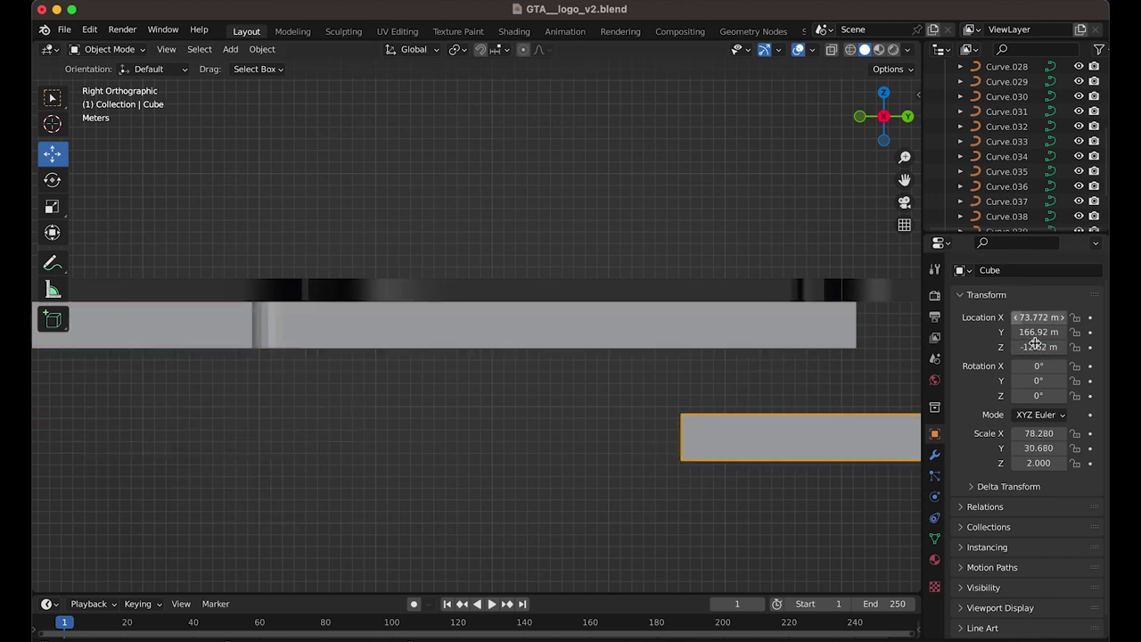
{"action": "scroll", "coordinate": [724, 247], "scroll_direction": "down", "scroll_amount": 4}
{"action": "left_click", "coordinate": [729, 356]}
{"action": "left_click", "coordinate": [1037, 347]}
{"action": "type", "text": "-3"}
{"action": "key", "text": "Return"}
{"action": "middle_click_drag", "start_coordinate": [569, 197], "coordinate": [569, 197]}
{"action": "scroll", "coordinate": [571, 203], "scroll_direction": "down", "scroll_amount": 3}
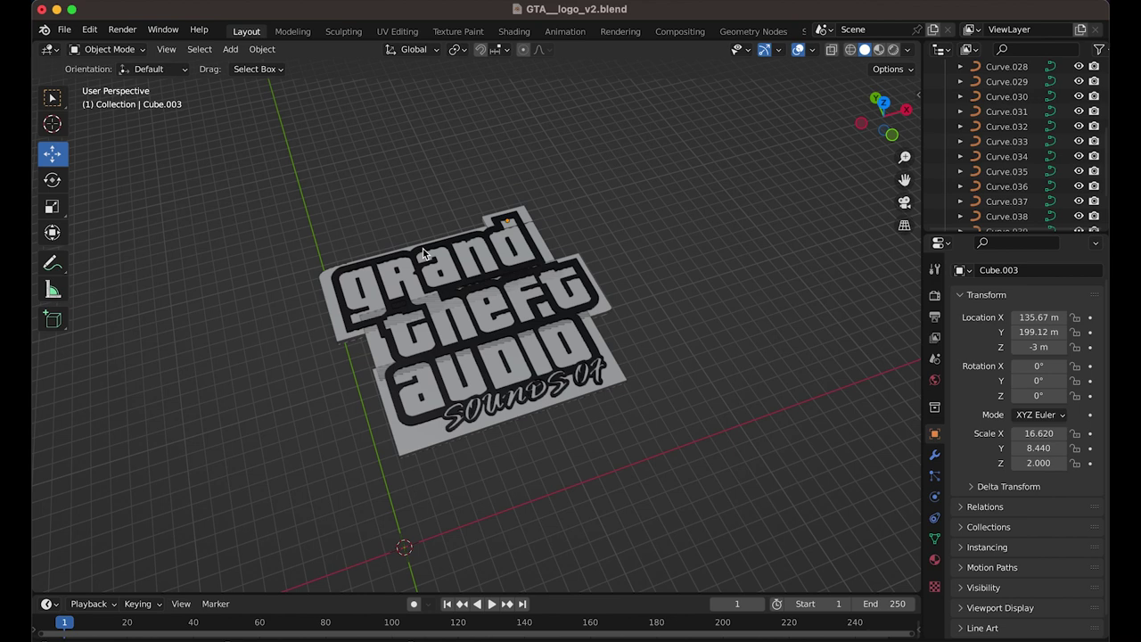
{"action": "scroll", "coordinate": [424, 254], "scroll_direction": "up", "scroll_amount": 4}
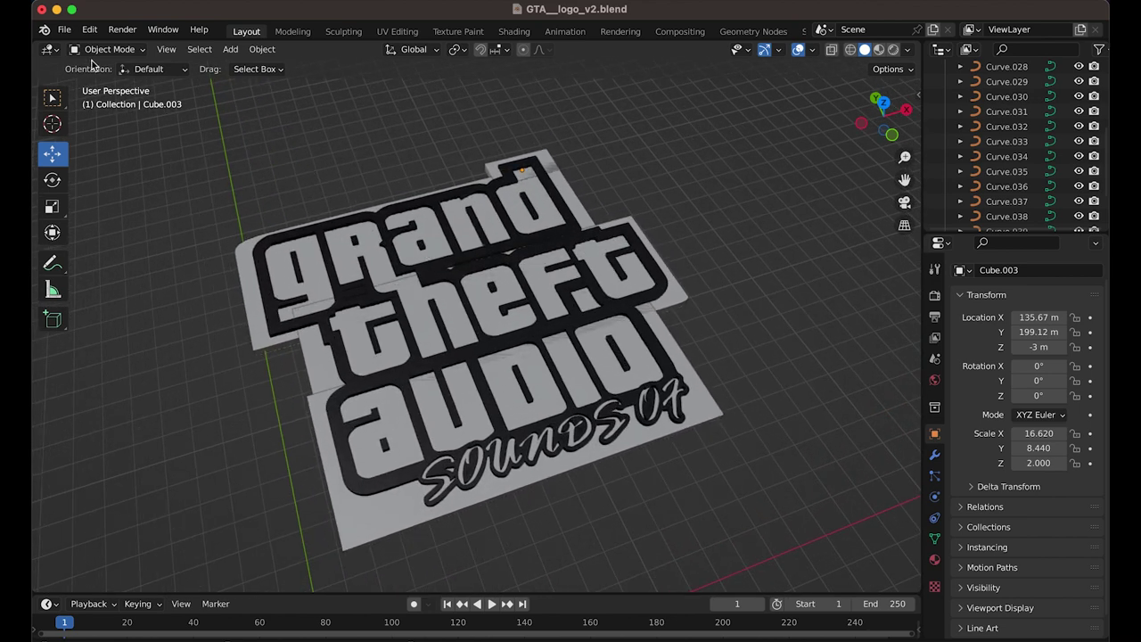
Export the model in STL format as GTA__logo_v2.stl to the 3d Prints folder.
{"action": "left_click", "coordinate": [64, 29]}
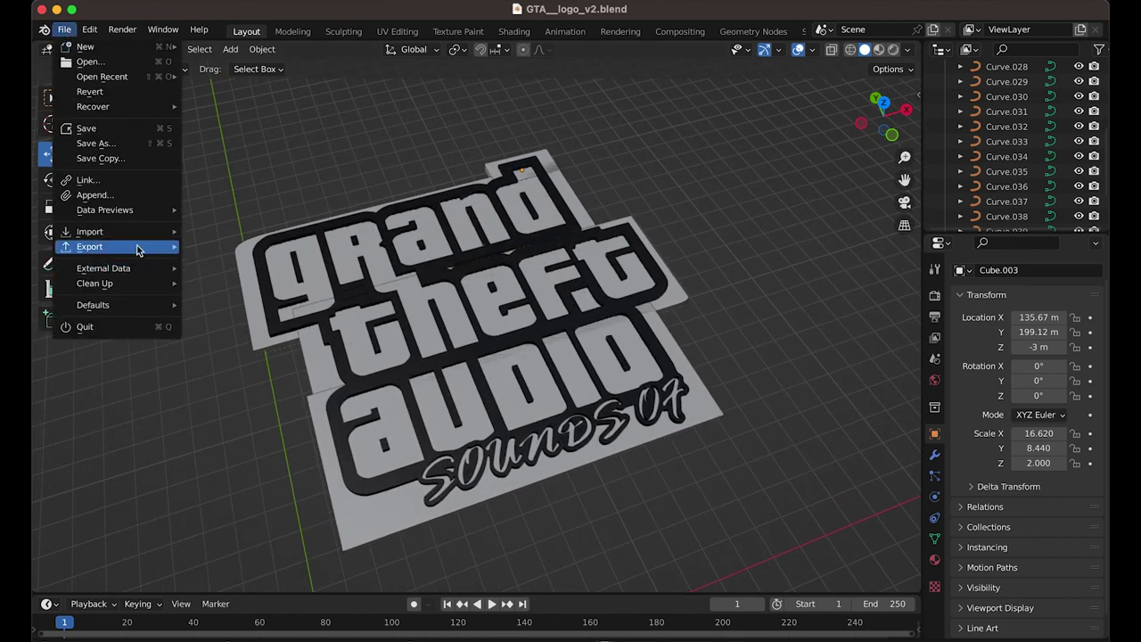
{"action": "mouse_move", "coordinate": [140, 249]}
{"action": "left_click", "coordinate": [262, 365]}
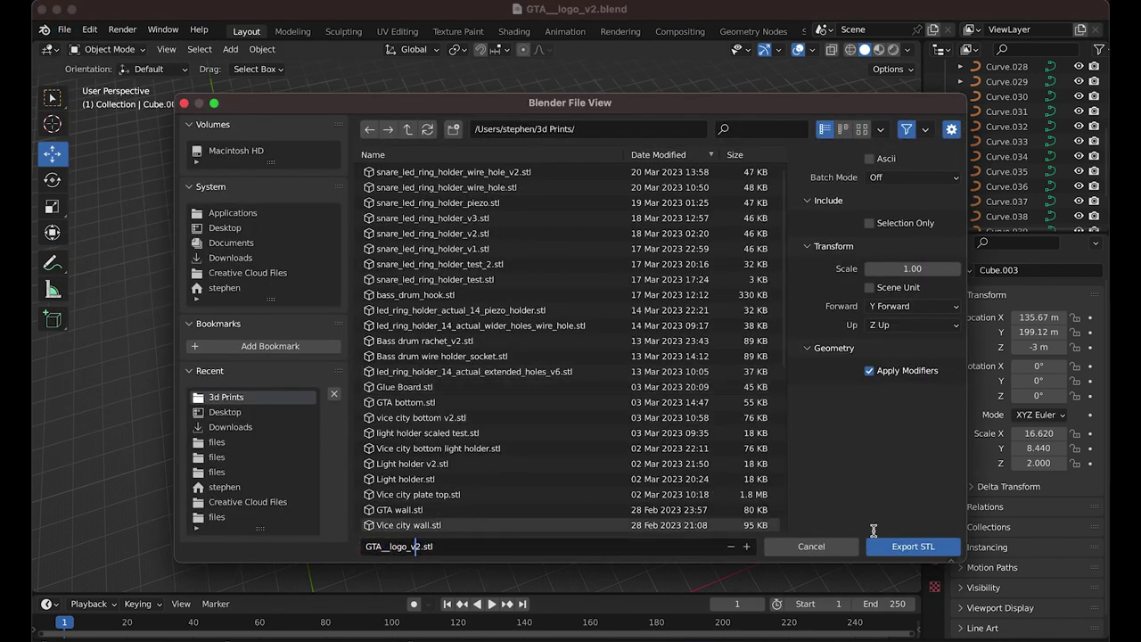
{"action": "left_click", "coordinate": [903, 546]}
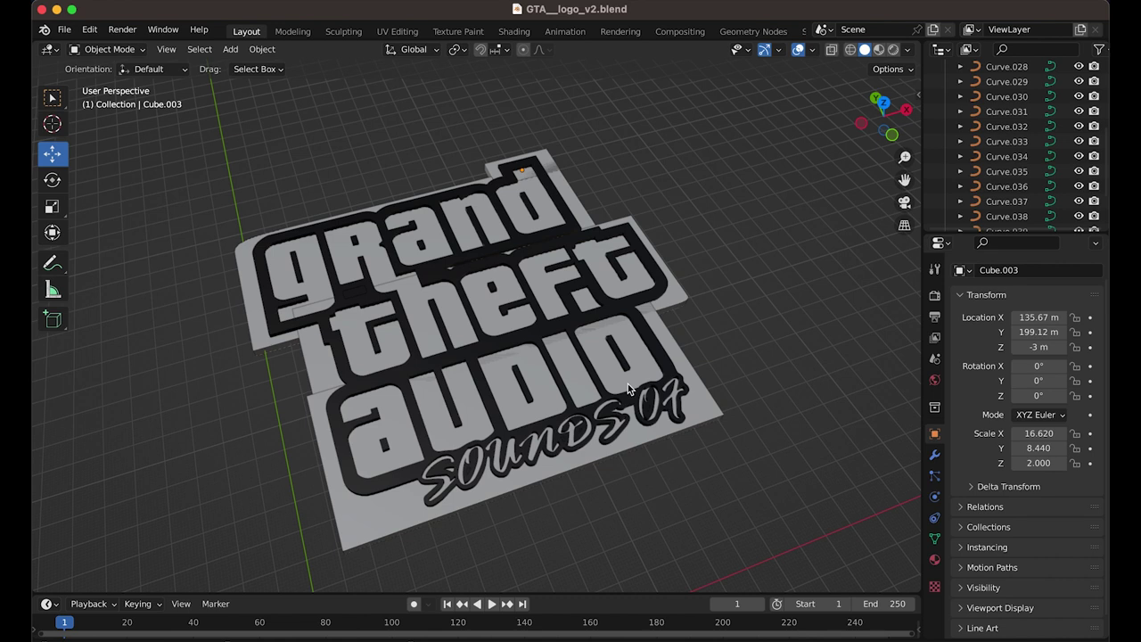
Switch to Ultimaker Cura and load GTA__logo_v2.stl from the 3d Prints folder onto the build plate.
{"action": "key", "text": "super+space"}
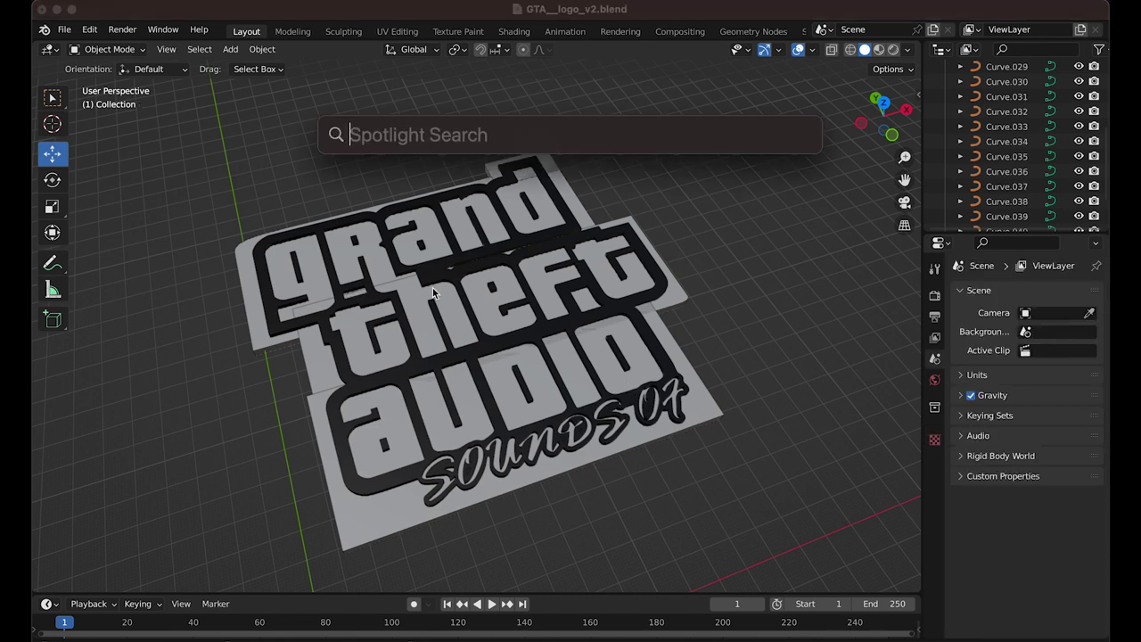
{"action": "type", "text": "cura"}
{"action": "key", "text": "Return"}
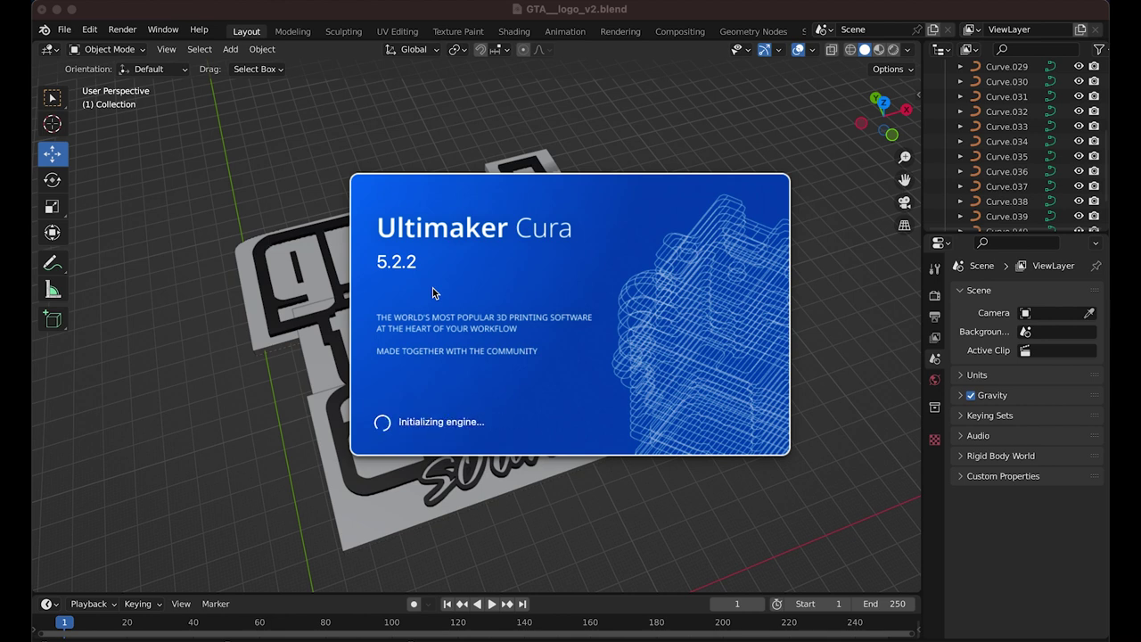
{"action": "key", "text": "super+o"}
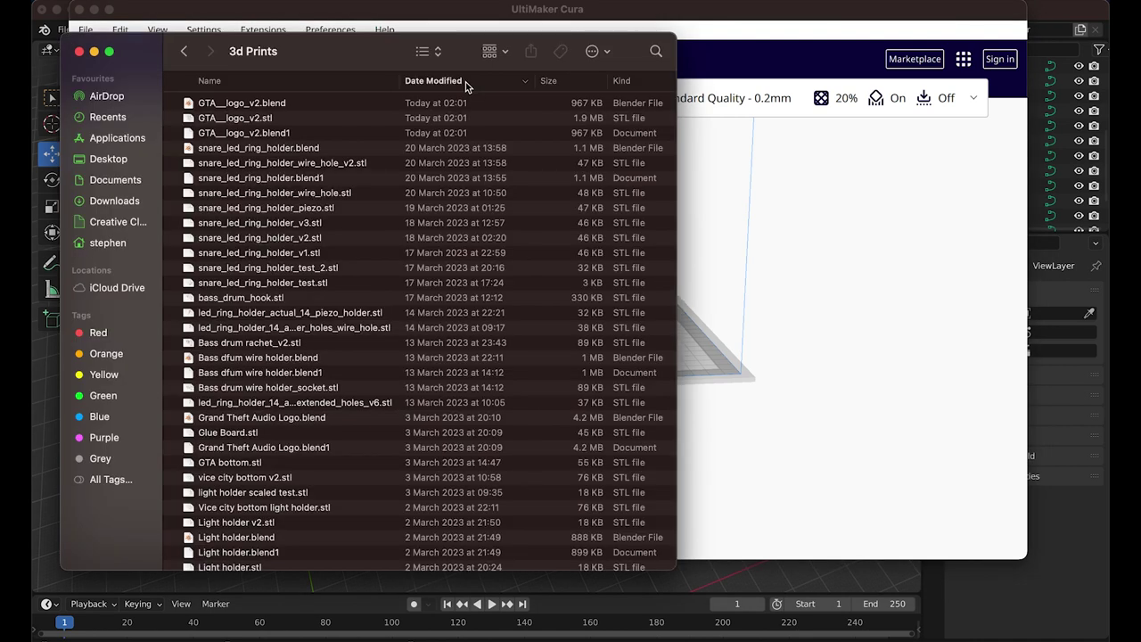
{"action": "left_click_drag", "start_coordinate": [890, 276], "coordinate": [778, 297]}
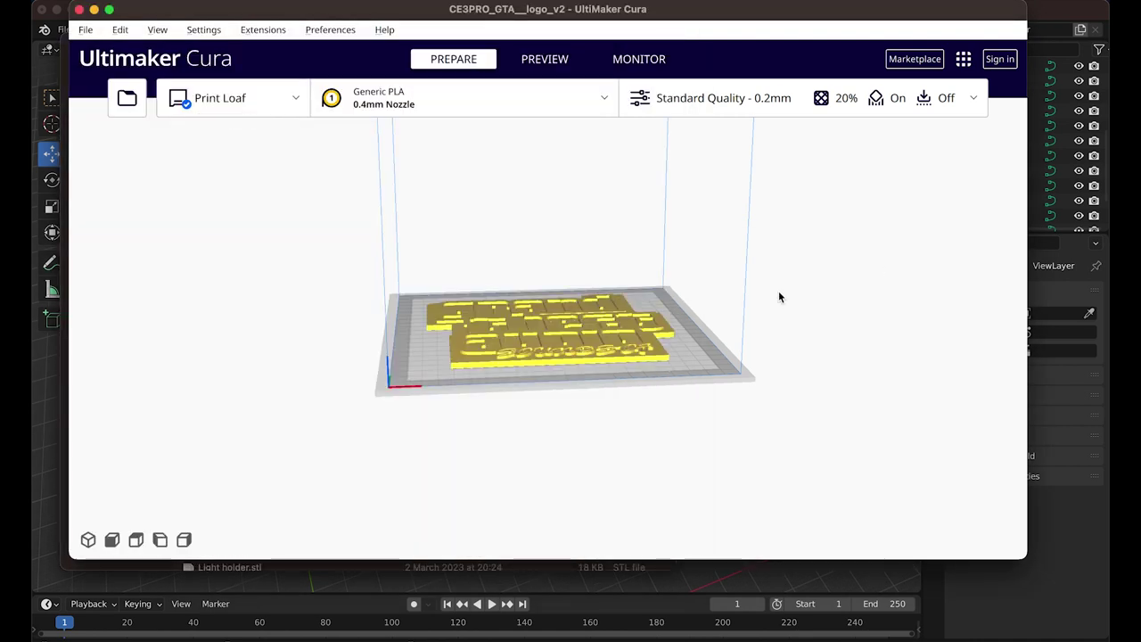
{"action": "scroll", "coordinate": [533, 327], "scroll_direction": "up", "scroll_amount": 5}
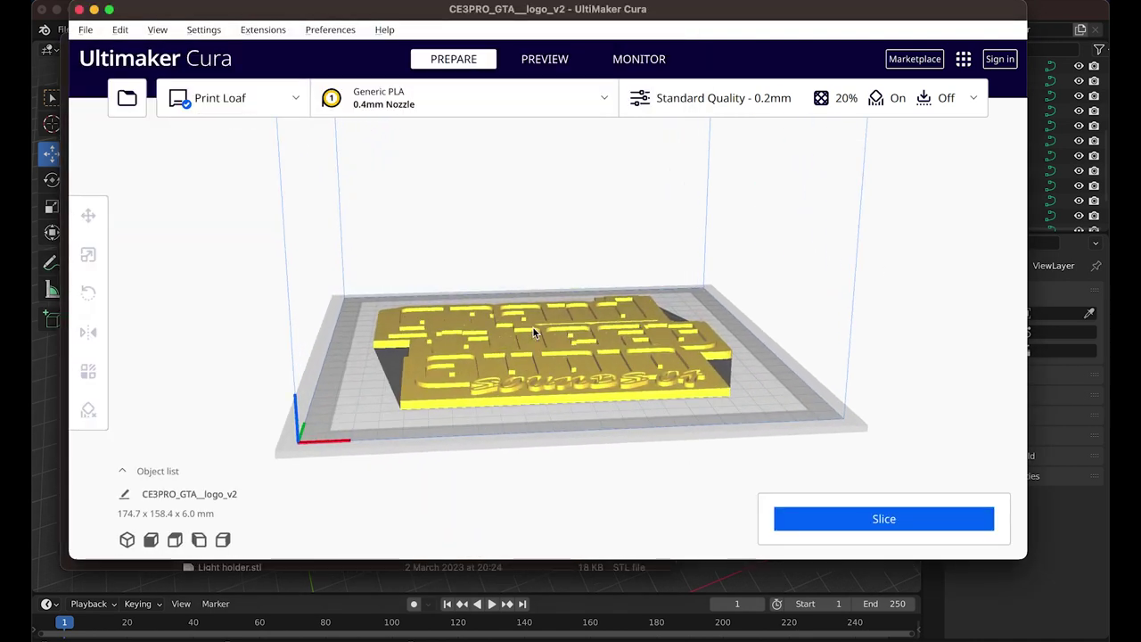
{"action": "right_click_drag", "start_coordinate": [551, 379], "coordinate": [553, 358]}
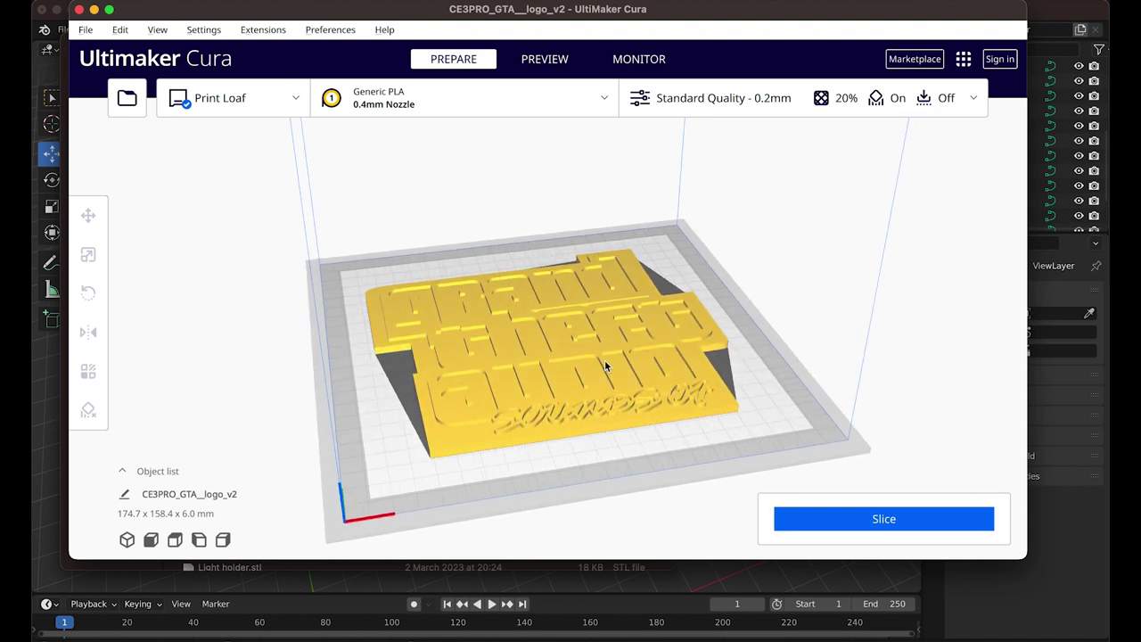
Scale the logo uniformly down to 122.3 x 110.9 x 4.2 mm and slice it.
{"action": "left_click", "coordinate": [634, 366]}
{"action": "left_click", "coordinate": [89, 255]}
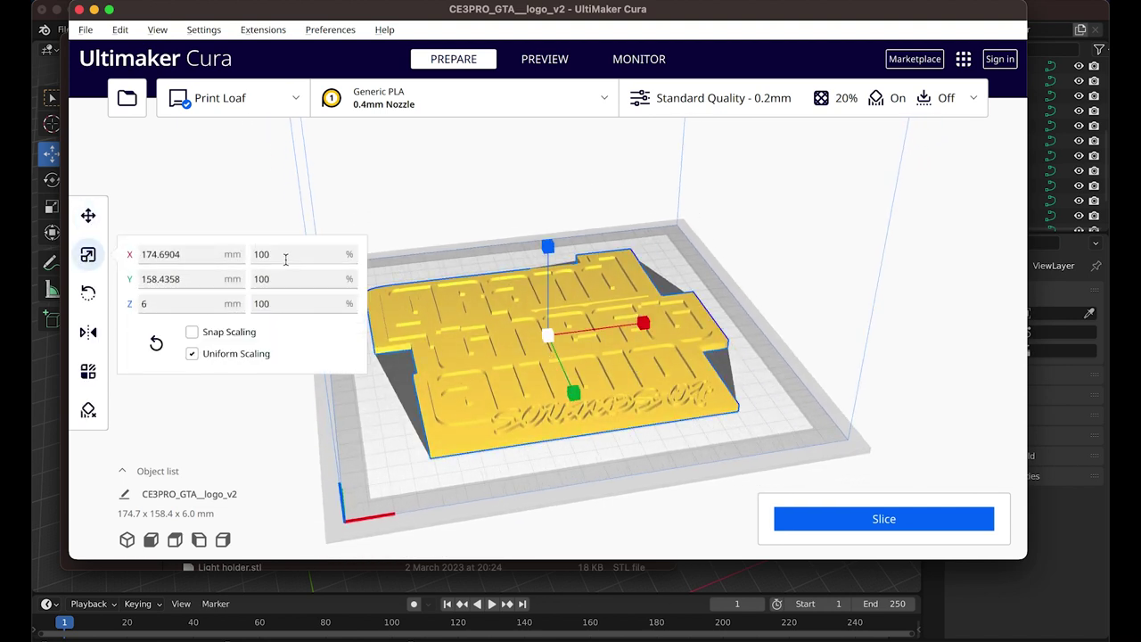
{"action": "type", "text": "60"}
{"action": "key", "text": "Return"}
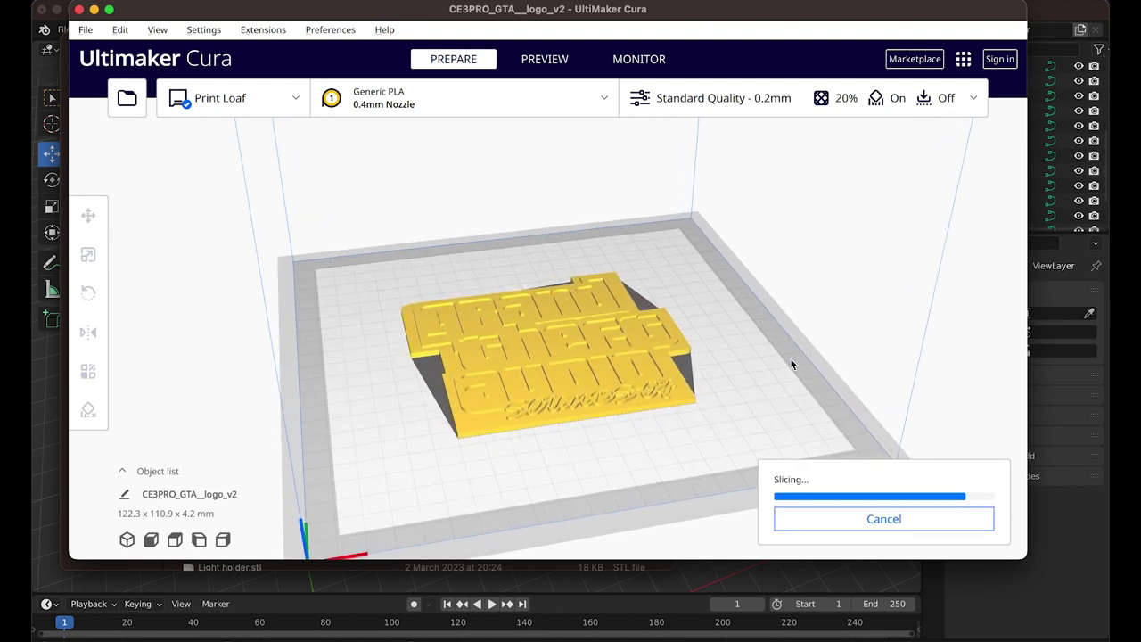
Preview the sliced logo and step down through its layers to layer 15.
{"action": "left_click", "coordinate": [545, 59]}
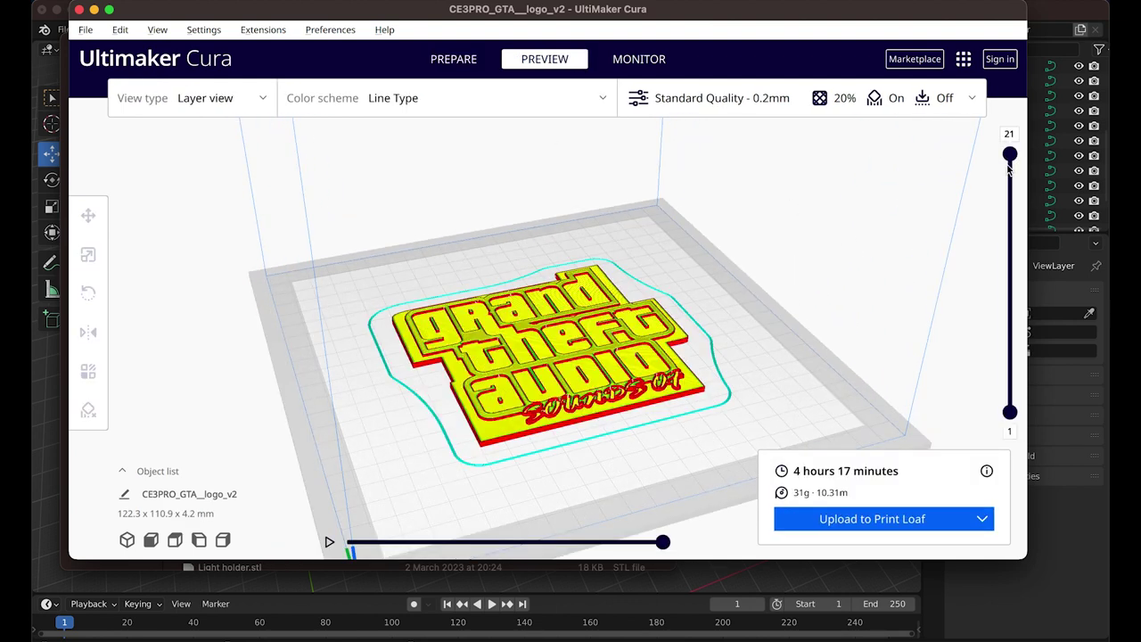
{"action": "left_click_drag", "start_coordinate": [1008, 158], "coordinate": [988, 239]}
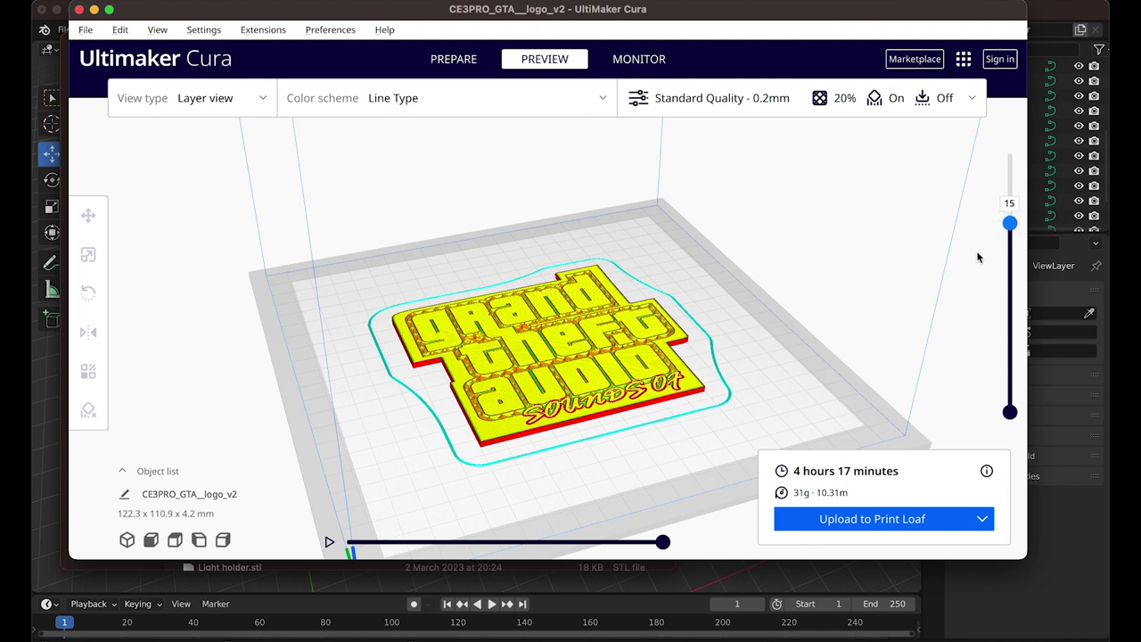
{"action": "mouse_move", "coordinate": [1010, 228]}
{"action": "left_mouse_down"}
{"action": "mouse_move", "coordinate": [1005, 151]}
{"action": "mouse_move", "coordinate": [1005, 220]}
{"action": "left_mouse_up"}
Upload the sliced file to Print Loaf as CE3PRO_GTA__logo_small.ufp, starting the print job, and open the printer's Timelapse page in the browser.
{"action": "left_click", "coordinate": [862, 517]}
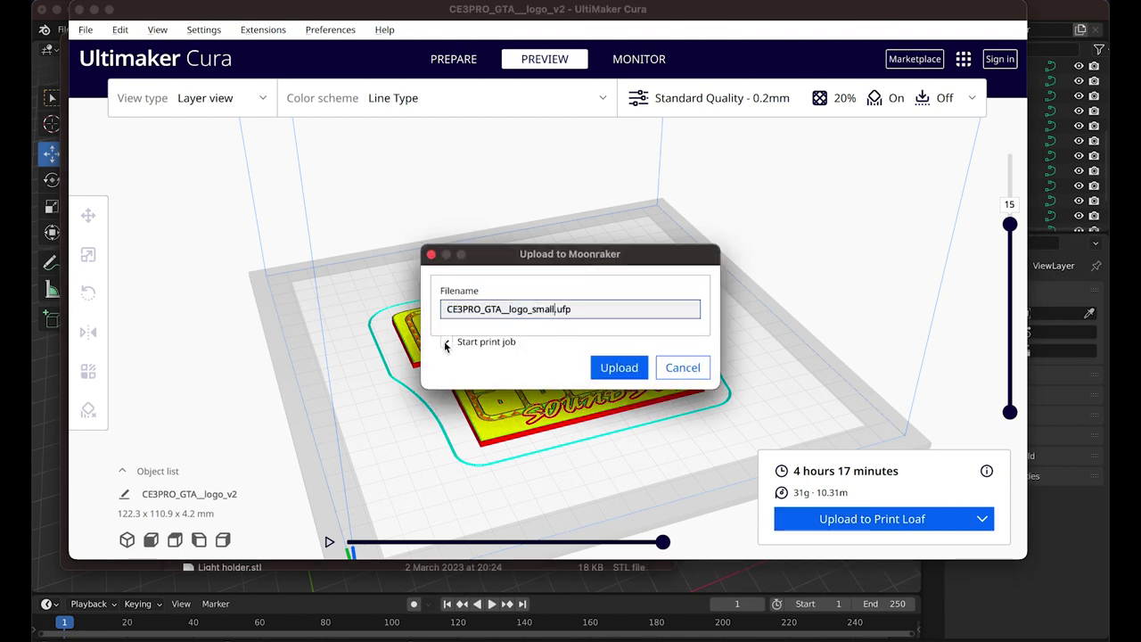
{"action": "left_click", "coordinate": [619, 368]}
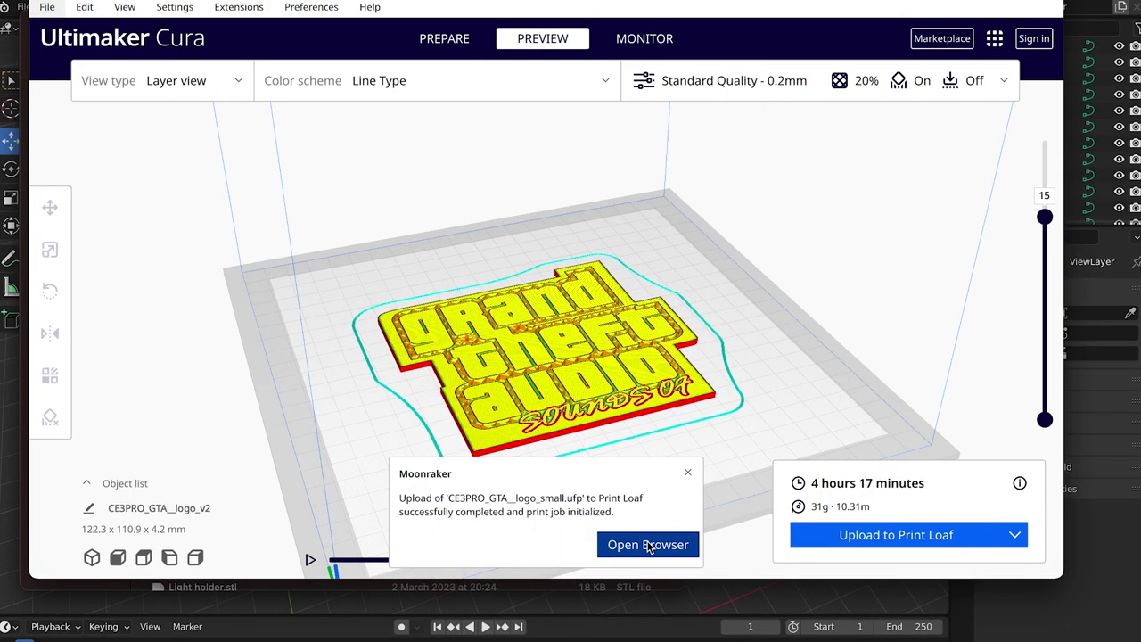
{"action": "left_click", "coordinate": [650, 543]}
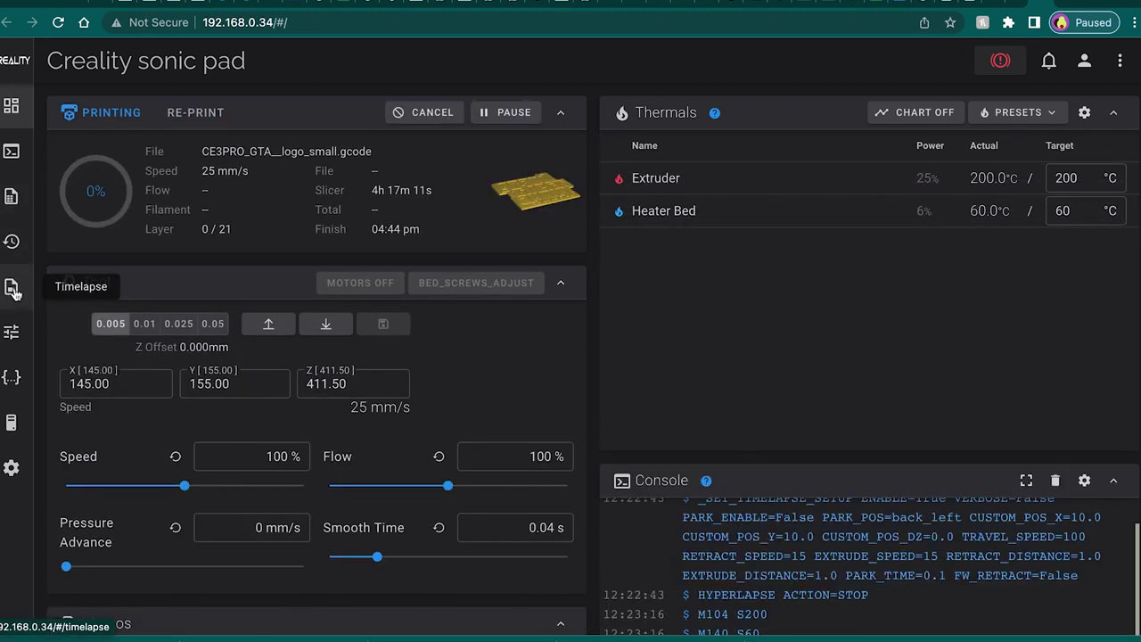
{"action": "left_click", "coordinate": [12, 287]}
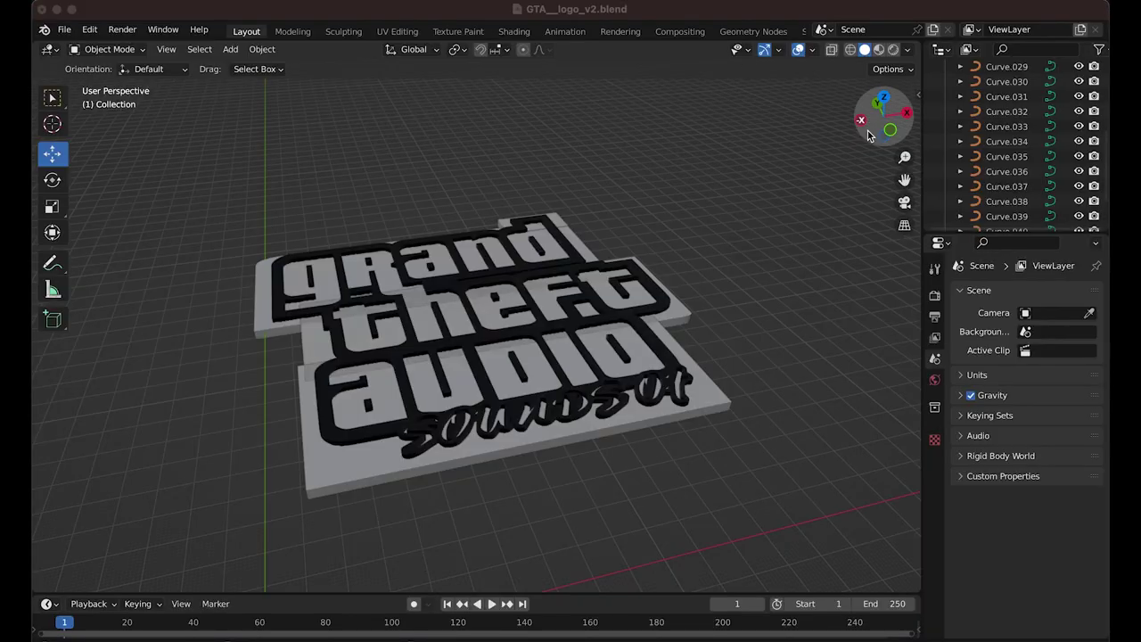
Return to Blender, duplicate the four backing blocks and move the copies straight down to a Location Z of about -51.2 m.
{"action": "left_click", "coordinate": [861, 121]}
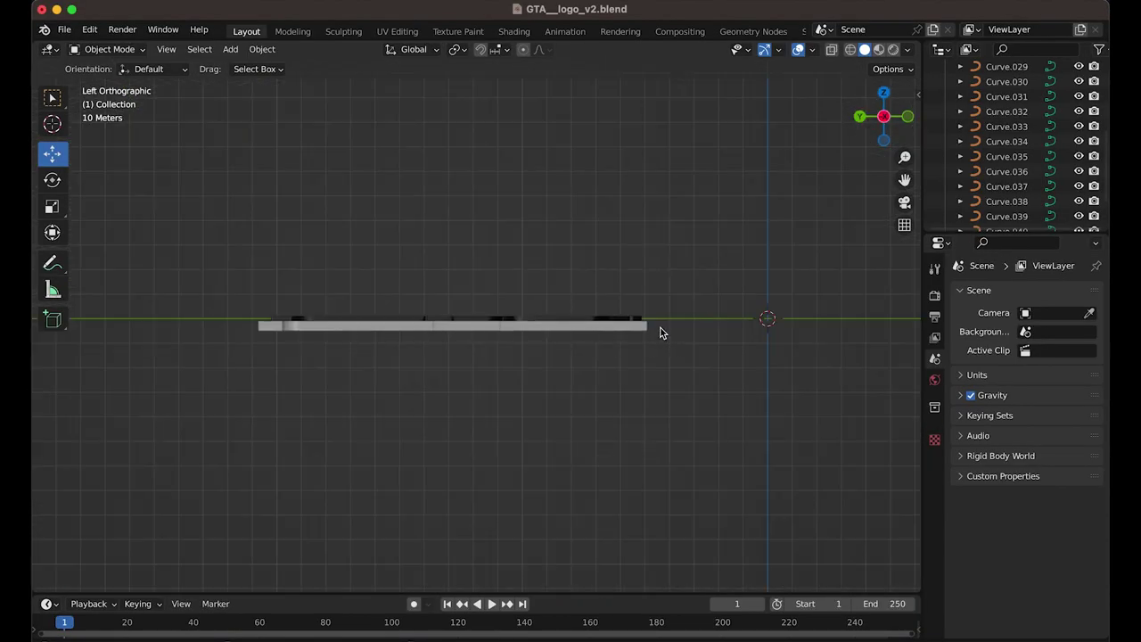
{"action": "left_click_drag", "start_coordinate": [660, 328], "coordinate": [227, 361]}
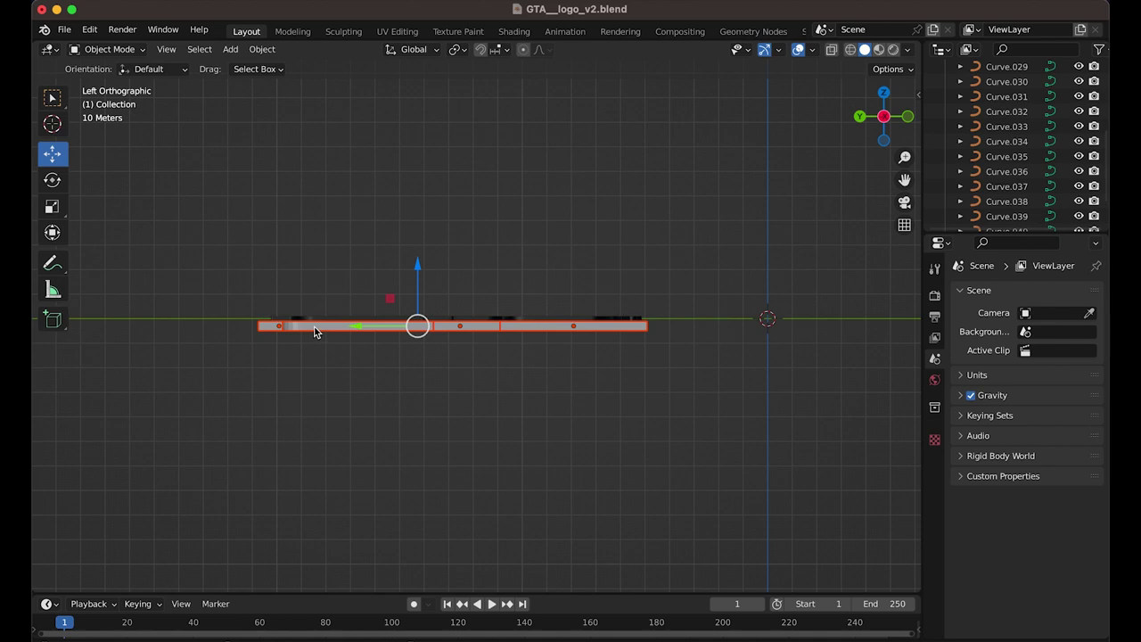
{"action": "right_click", "coordinate": [313, 332]}
{"action": "left_click", "coordinate": [314, 329]}
{"action": "left_click", "coordinate": [594, 326]}
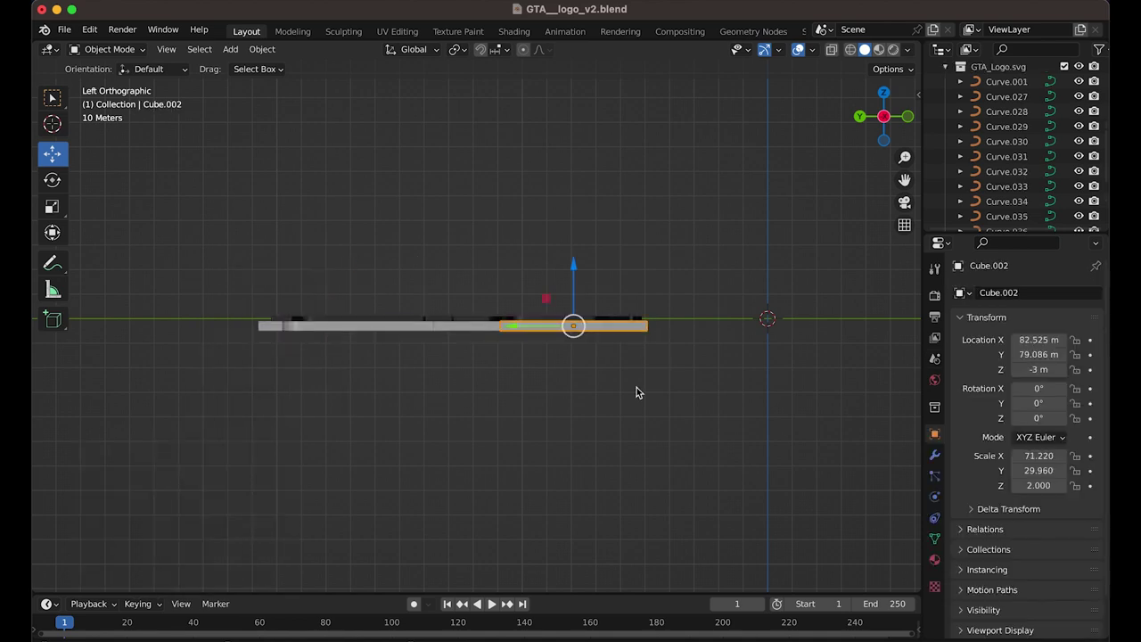
{"action": "key", "text": "super+z"}
{"action": "left_click", "coordinate": [484, 411]}
{"action": "key", "text": "super+z"}
{"action": "key", "text": "shift+d"}
{"action": "right_click", "coordinate": [318, 330]}
{"action": "key", "text": "g"}
{"action": "key", "text": "z"}
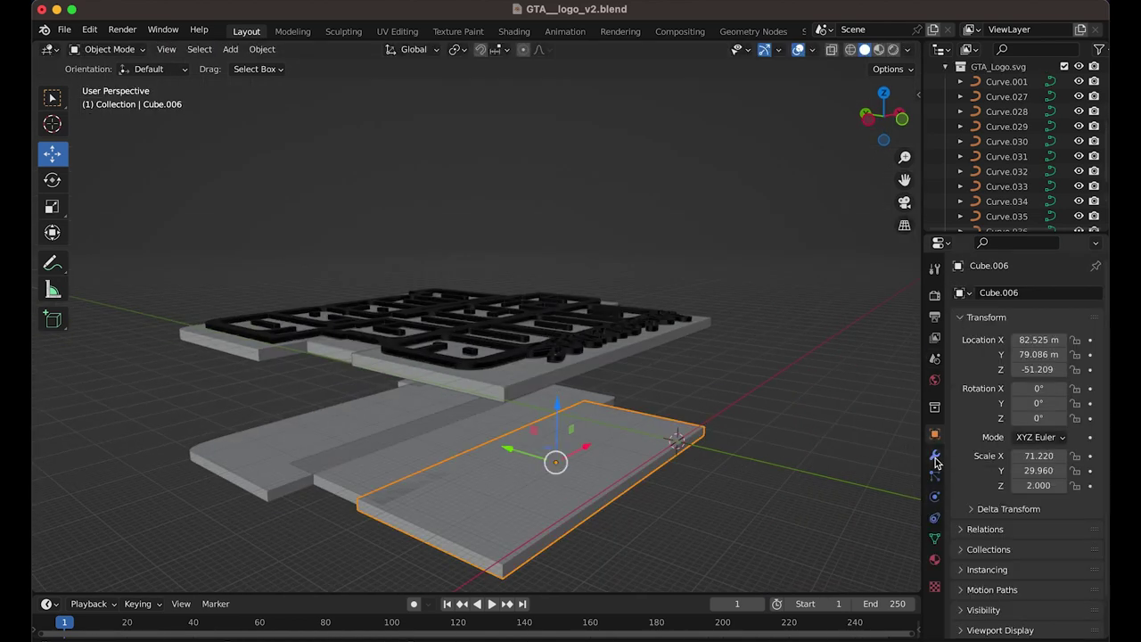
Set the Scale Z of each of the four lowered block copies to 15.
{"action": "double_click", "coordinate": [1027, 485]}
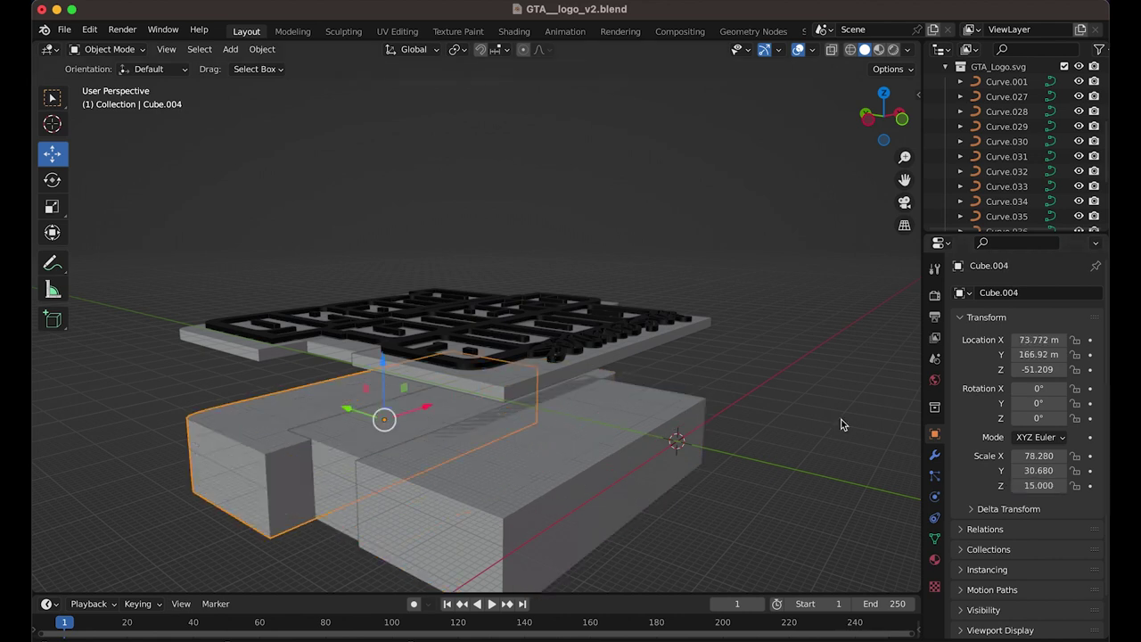
{"action": "scroll", "coordinate": [841, 426], "scroll_direction": "left", "scroll_amount": 5}
{"action": "scroll", "coordinate": [840, 425], "scroll_direction": "left", "scroll_amount": 10}
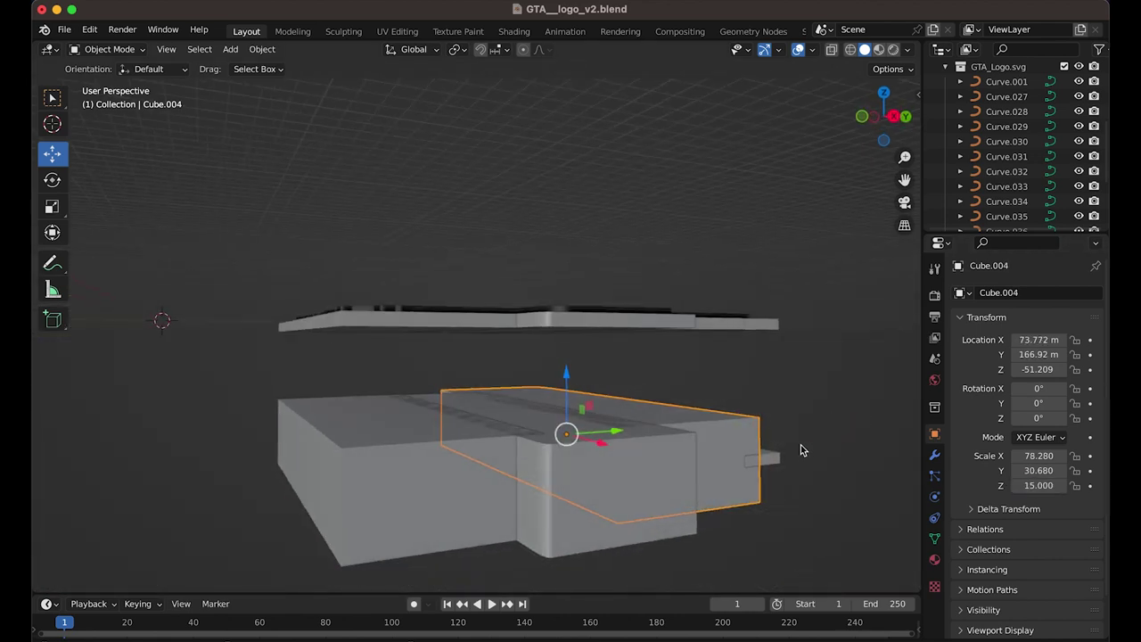
{"action": "left_click", "coordinate": [772, 462]}
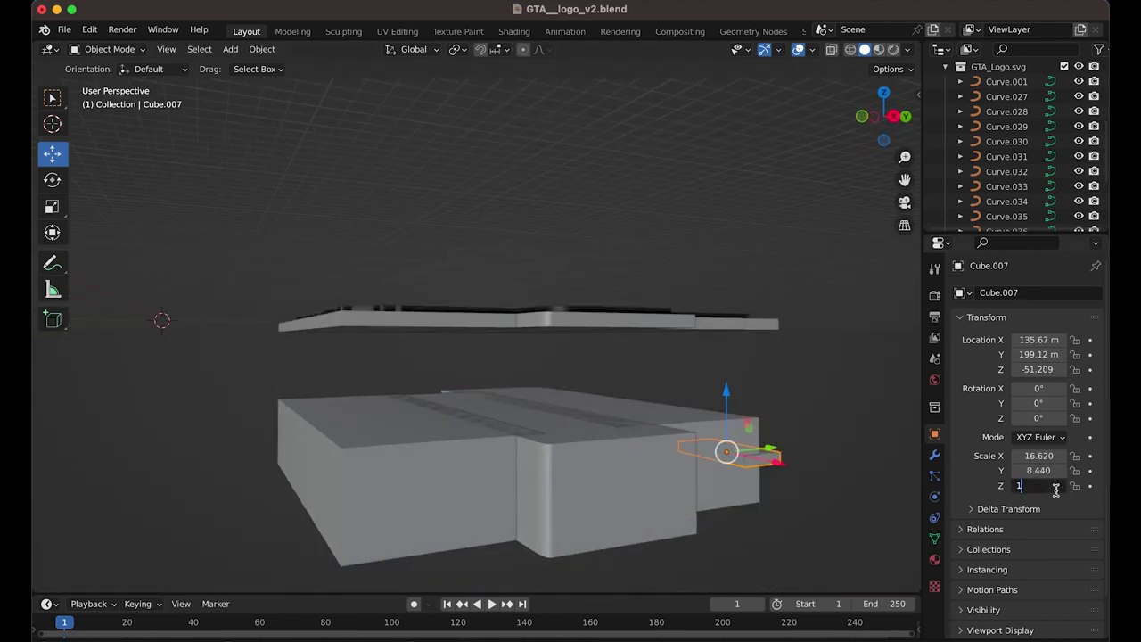
{"action": "key", "text": "Return"}
Duplicate the lowered block under "audio" in place and reduce the copy's Scale X to about 66.94.
{"action": "scroll", "coordinate": [549, 459], "scroll_direction": "left", "scroll_amount": 5}
{"action": "left_click", "coordinate": [549, 458]}
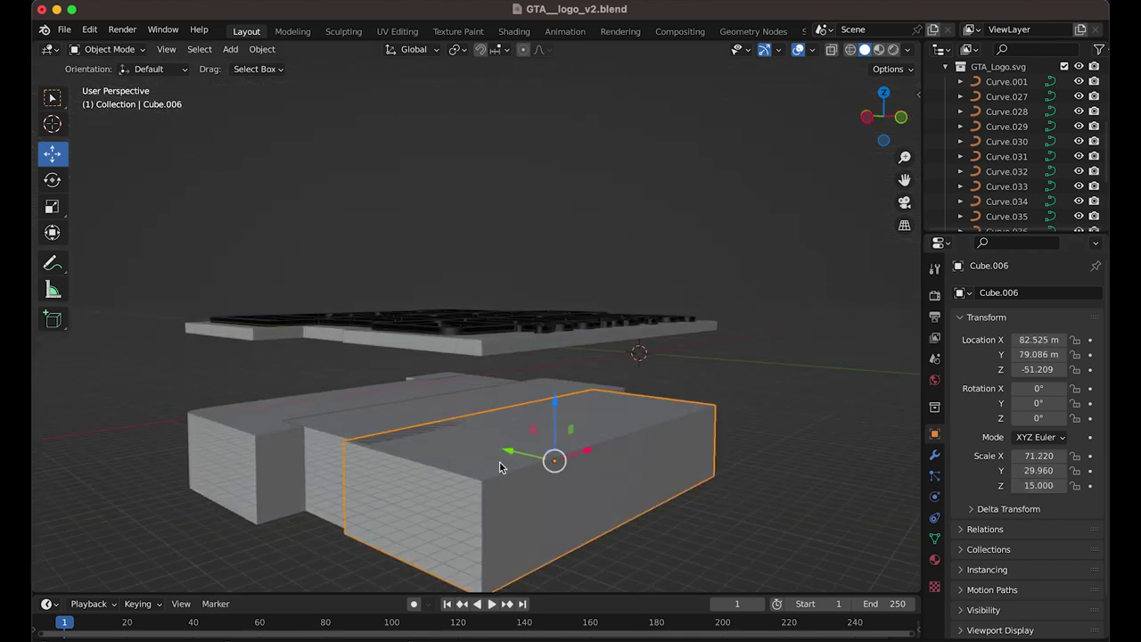
{"action": "right_click", "coordinate": [499, 463]}
{"action": "left_click", "coordinate": [499, 463]}
{"action": "right_click", "coordinate": [540, 456]}
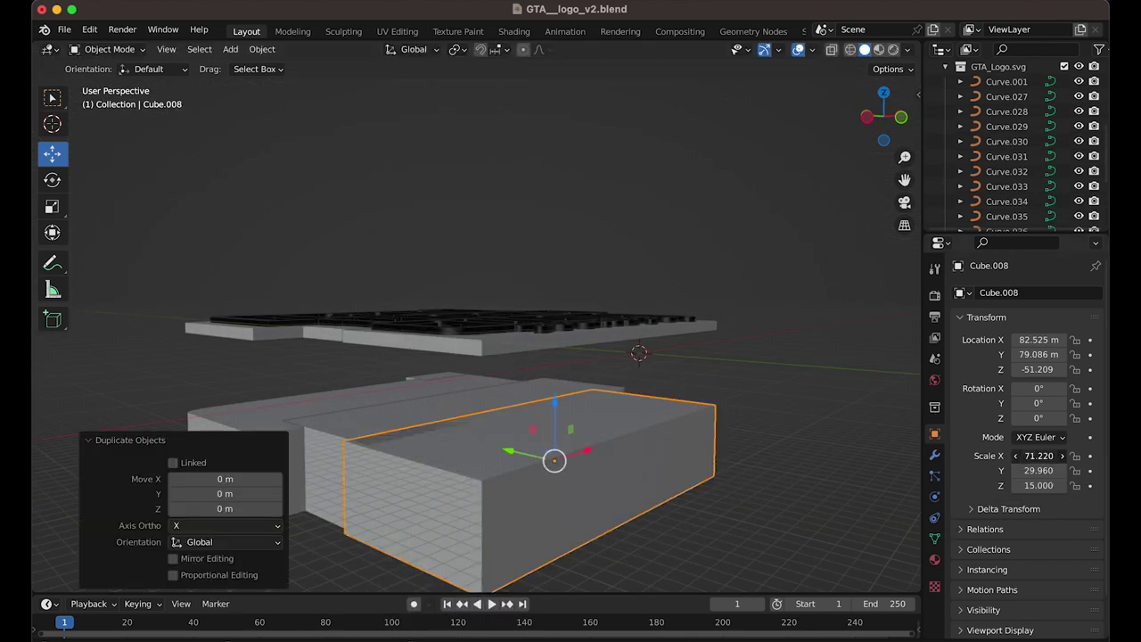
{"action": "left_click_drag", "start_coordinate": [1037, 456], "coordinate": [942, 456]}
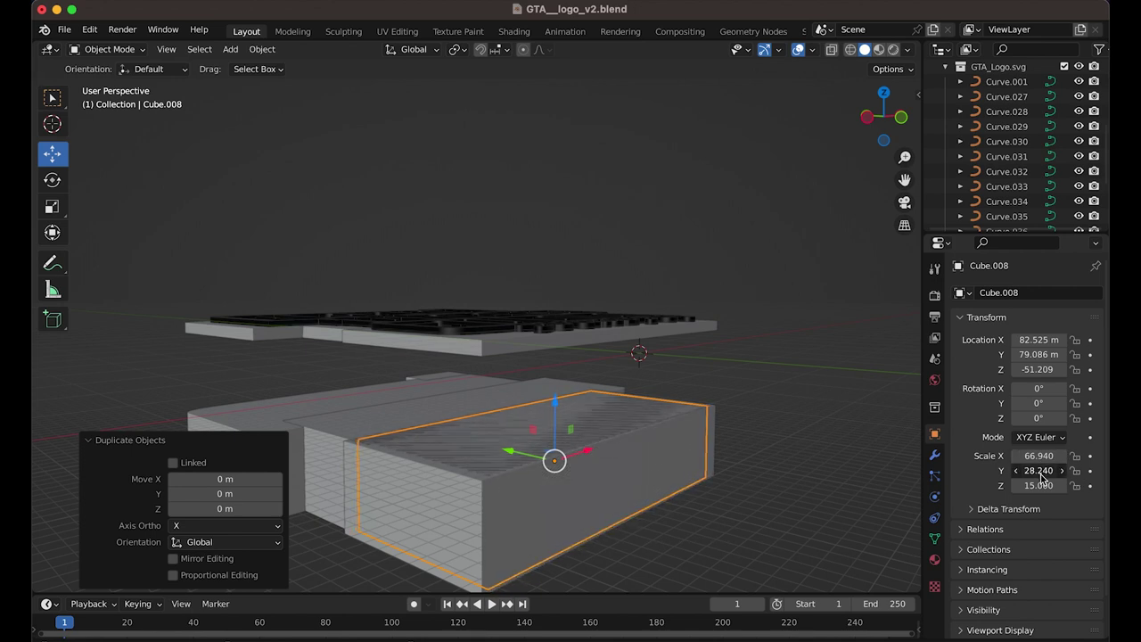
Move the narrower inner block about 7.74 m along Y, towards the block under "theft".
{"action": "scroll", "coordinate": [737, 478], "scroll_direction": "right", "scroll_amount": 6}
{"action": "left_click_drag", "start_coordinate": [480, 446], "coordinate": [479, 440]}
{"action": "scroll", "coordinate": [672, 476], "scroll_direction": "left", "scroll_amount": 8}
{"action": "scroll", "coordinate": [672, 476], "scroll_direction": "right", "scroll_amount": 5}
{"action": "scroll", "coordinate": [1007, 178], "scroll_direction": "up", "scroll_amount": 5}
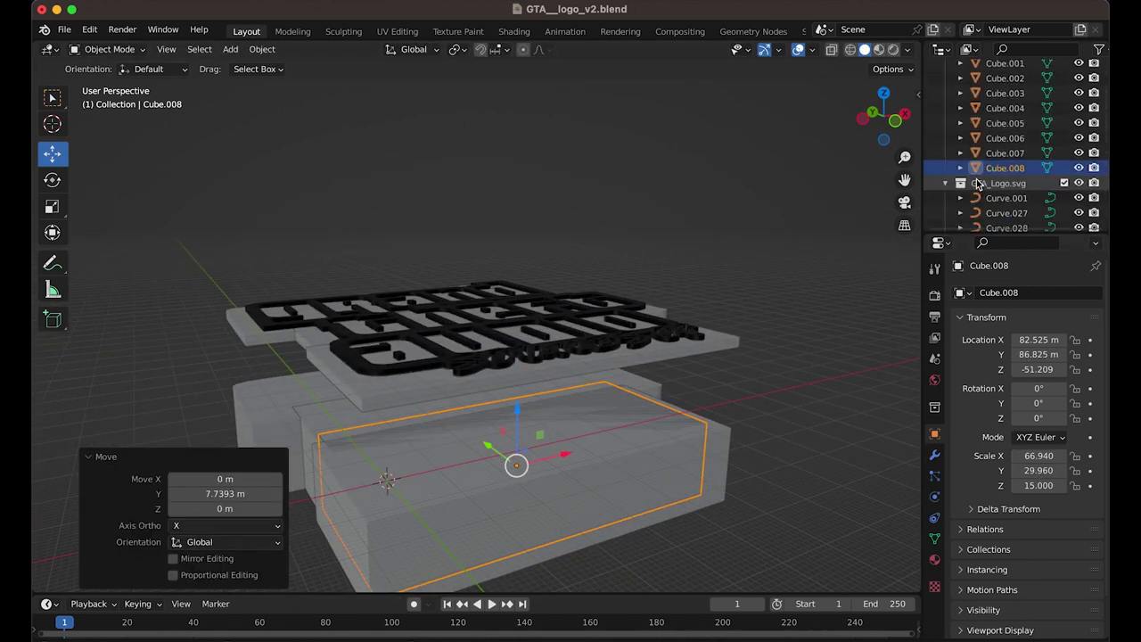
Add a Boolean modifier in Difference mode to Cube.006, with the inner block Cube.008 as the cutting object.
{"action": "left_click", "coordinate": [1005, 134]}
{"action": "left_click", "coordinate": [935, 457]}
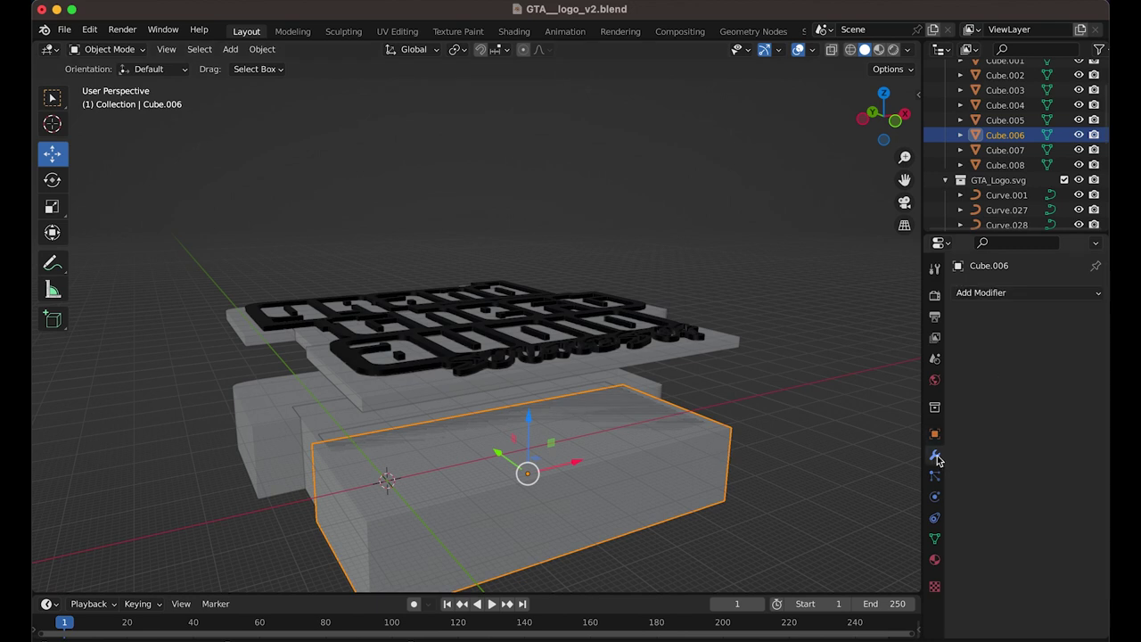
{"action": "left_click", "coordinate": [994, 294]}
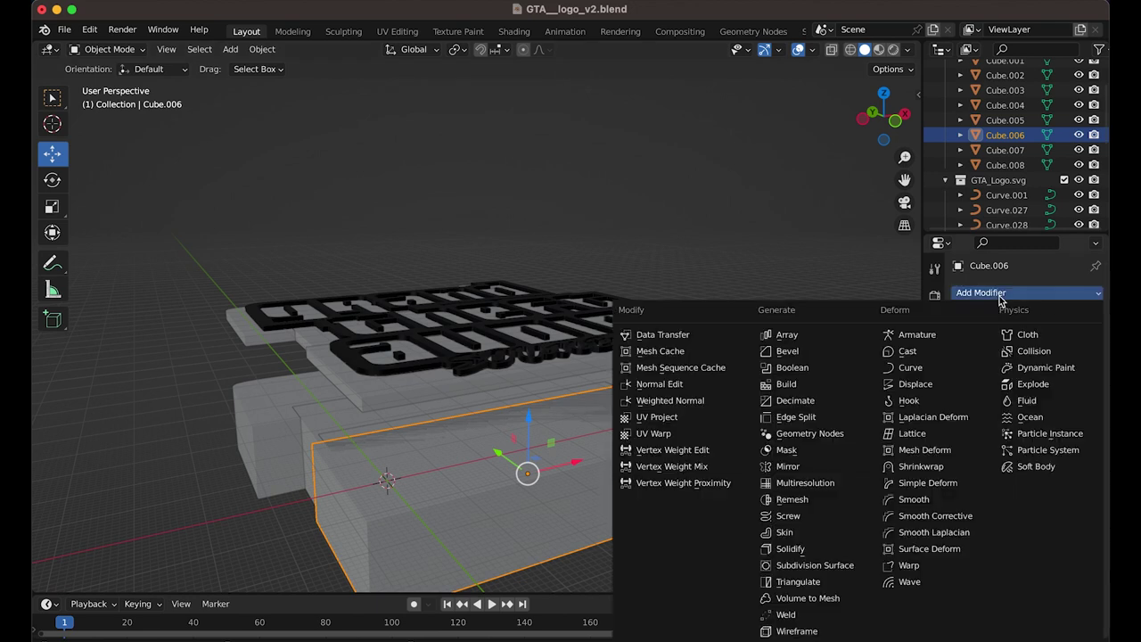
{"action": "left_click", "coordinate": [813, 371]}
{"action": "left_click", "coordinate": [1031, 379]}
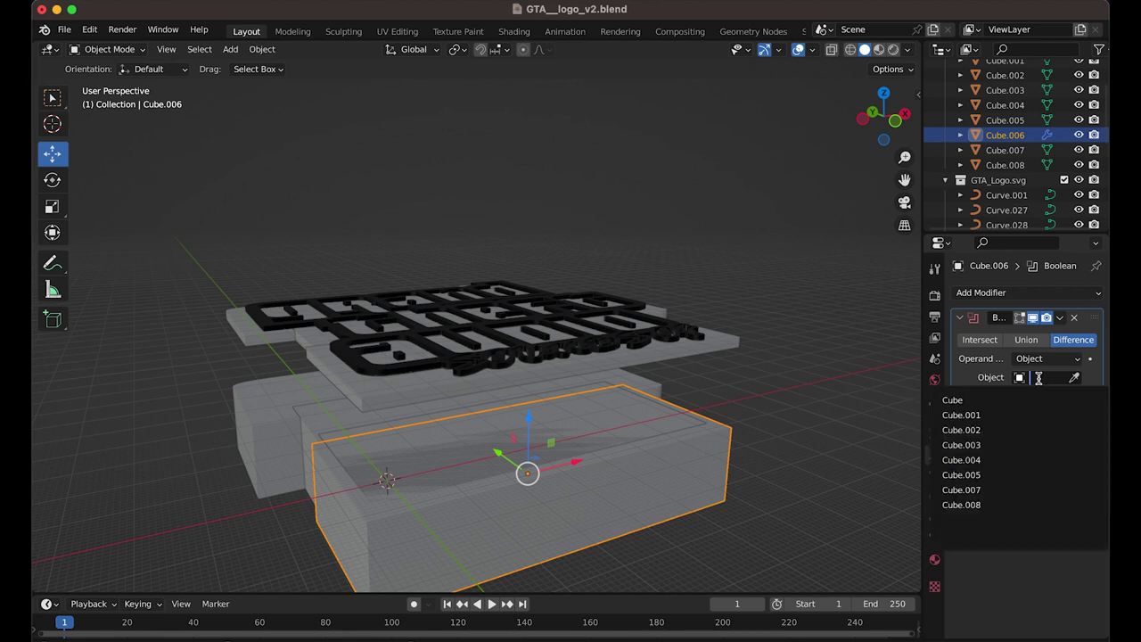
{"action": "left_click", "coordinate": [996, 504]}
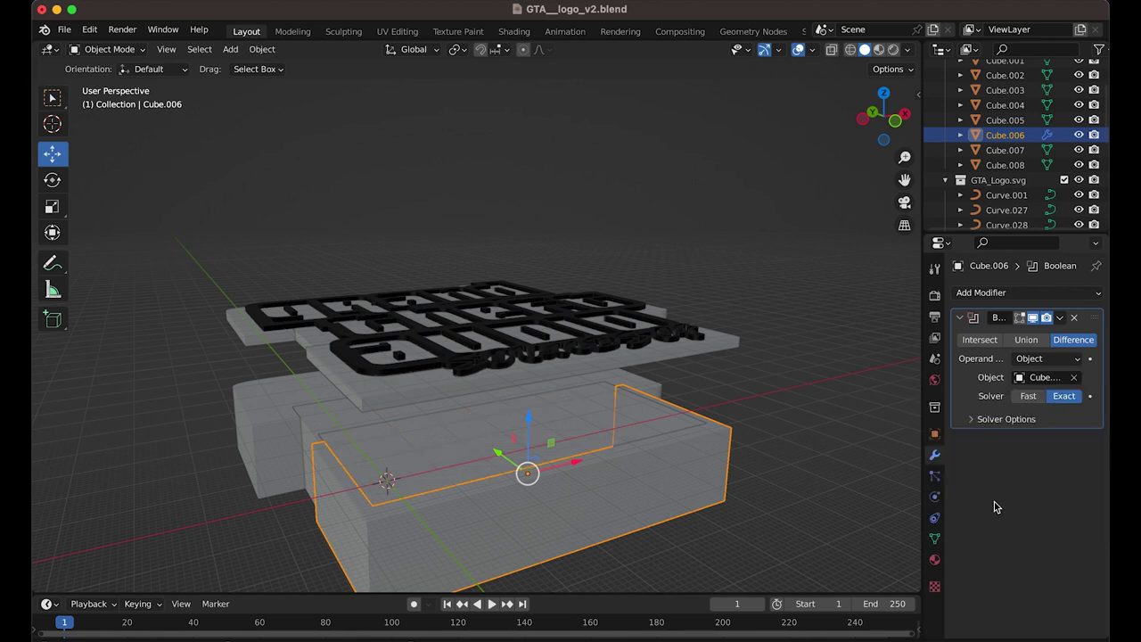
Check the cut-out from several sides and apply the Boolean modifier to Cube.006.
{"action": "scroll", "coordinate": [801, 474], "scroll_direction": "right", "scroll_amount": 10}
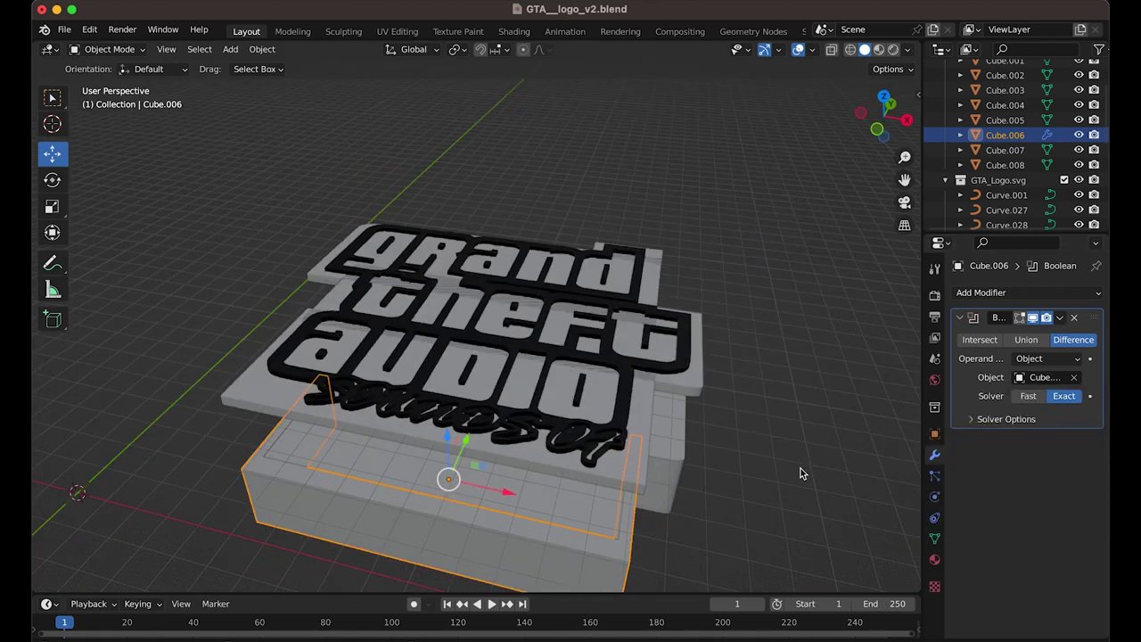
{"action": "scroll", "coordinate": [800, 473], "scroll_direction": "right", "scroll_amount": 10}
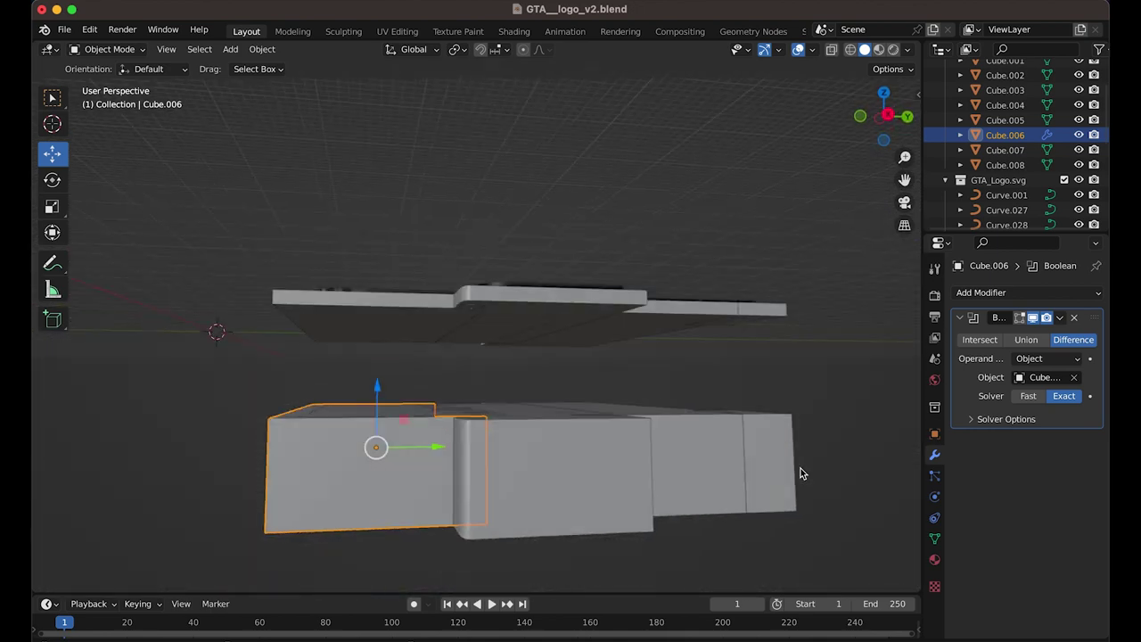
{"action": "scroll", "coordinate": [801, 473], "scroll_direction": "down", "scroll_amount": 10}
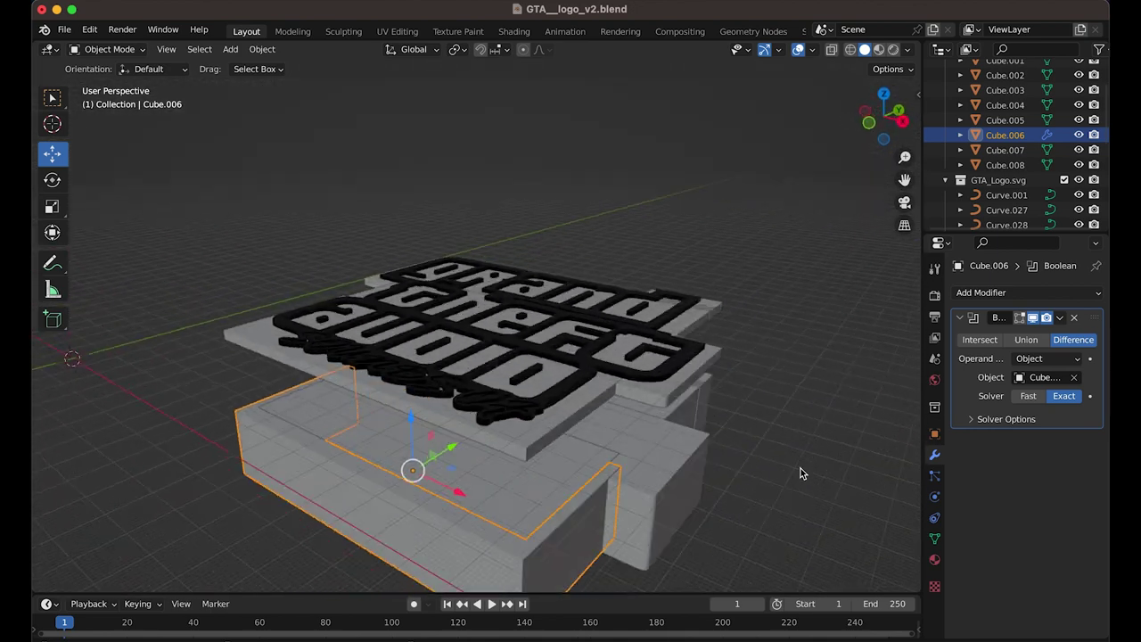
{"action": "scroll", "coordinate": [800, 468], "scroll_direction": "down", "scroll_amount": 8}
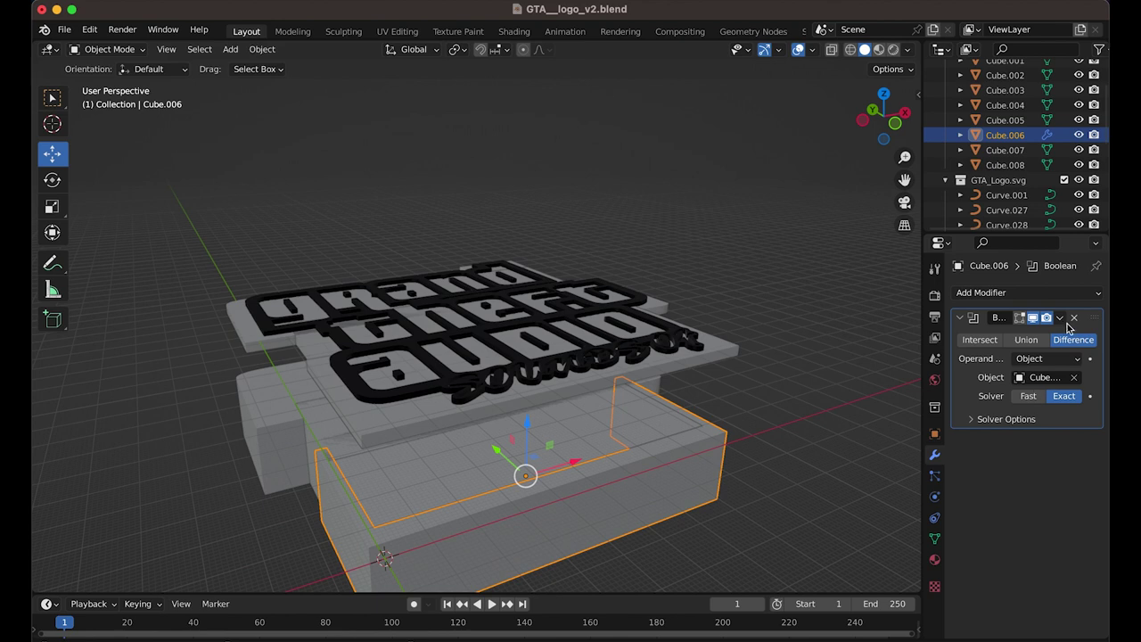
{"action": "left_click", "coordinate": [1060, 319]}
{"action": "left_click", "coordinate": [1019, 335]}
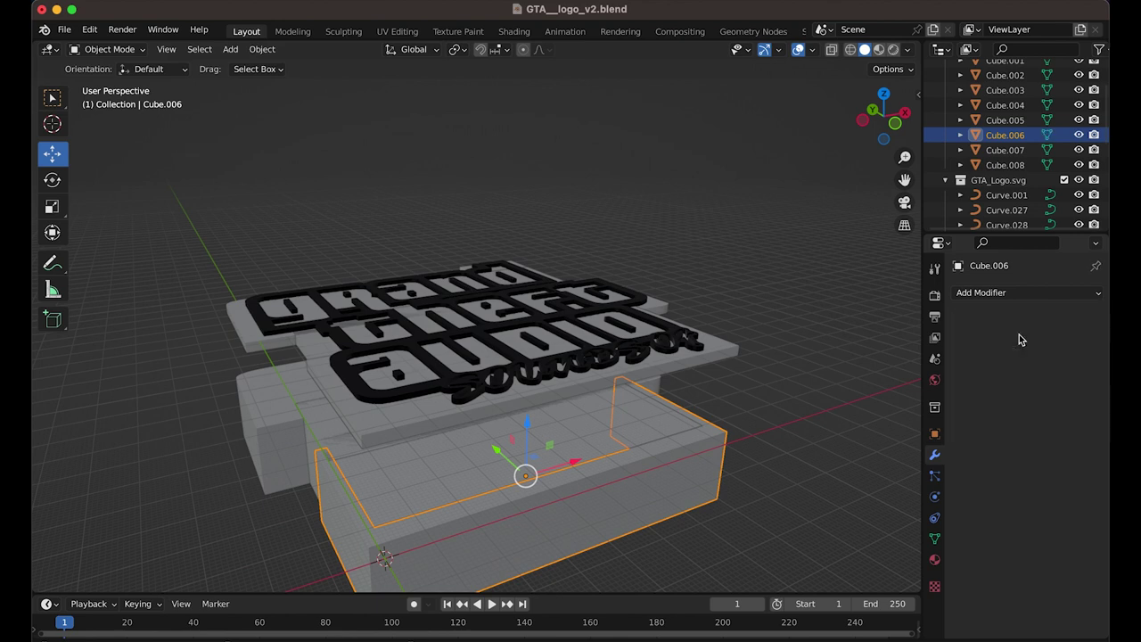
Delete the inner cutting block Cube.008 from the hollowed block under "audio".
{"action": "left_click", "coordinate": [1005, 165]}
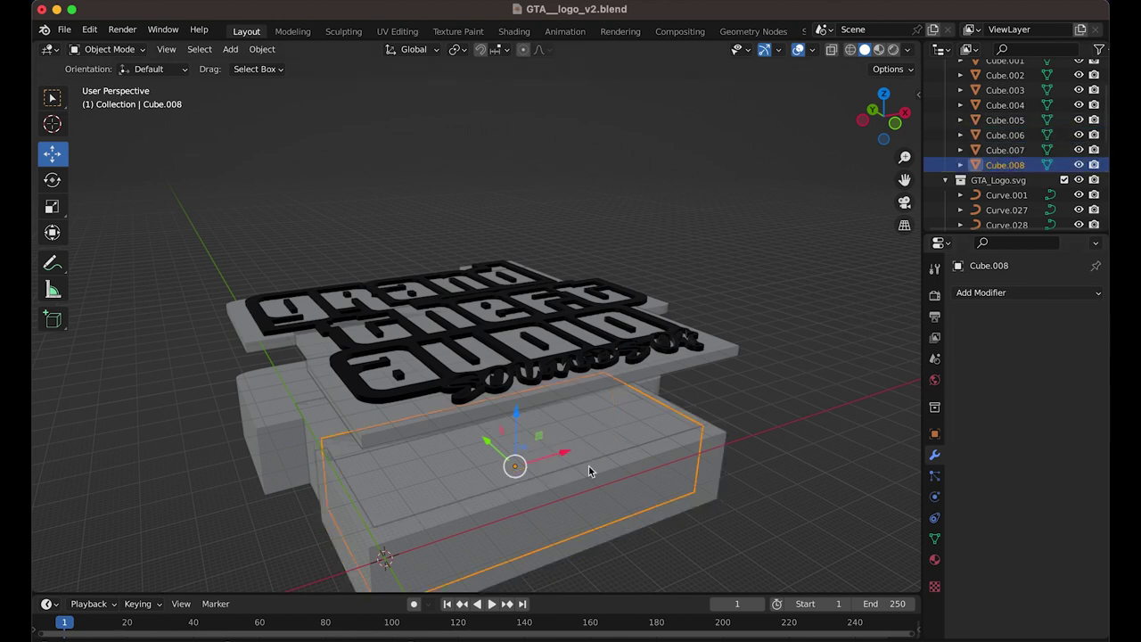
{"action": "key", "text": "x"}
{"action": "left_click", "coordinate": [665, 464]}
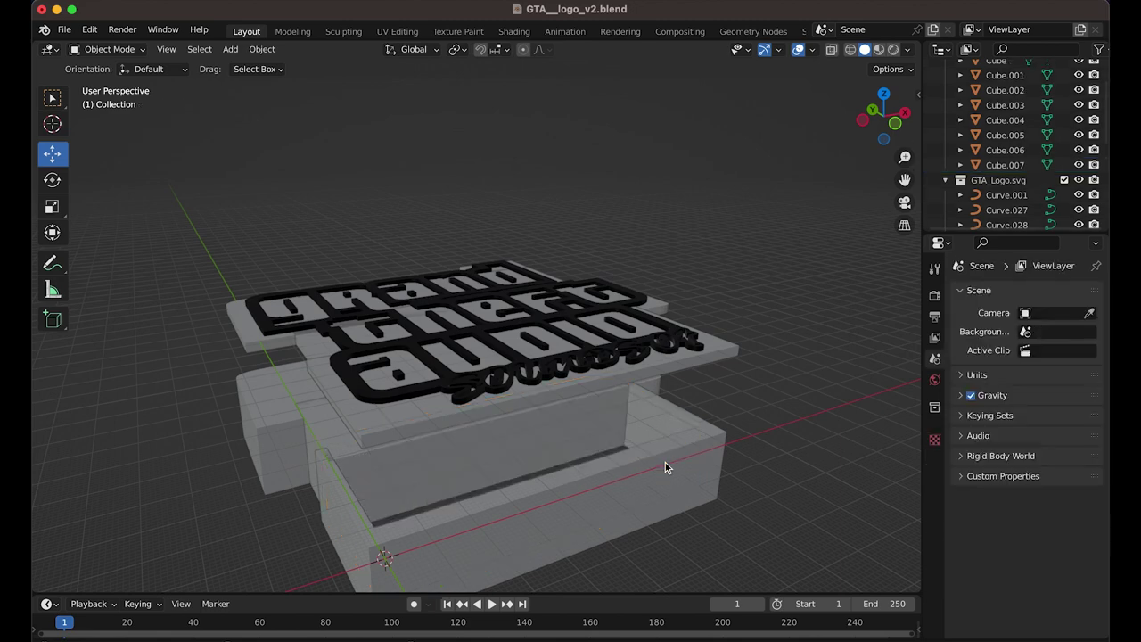
Duplicate the lowered block under "grand" in place with a Scale X of 73, and shift the copy slightly along Y towards "theft".
{"action": "scroll", "coordinate": [739, 443], "scroll_direction": "left", "scroll_amount": 8}
{"action": "scroll", "coordinate": [739, 439], "scroll_direction": "left", "scroll_amount": 10}
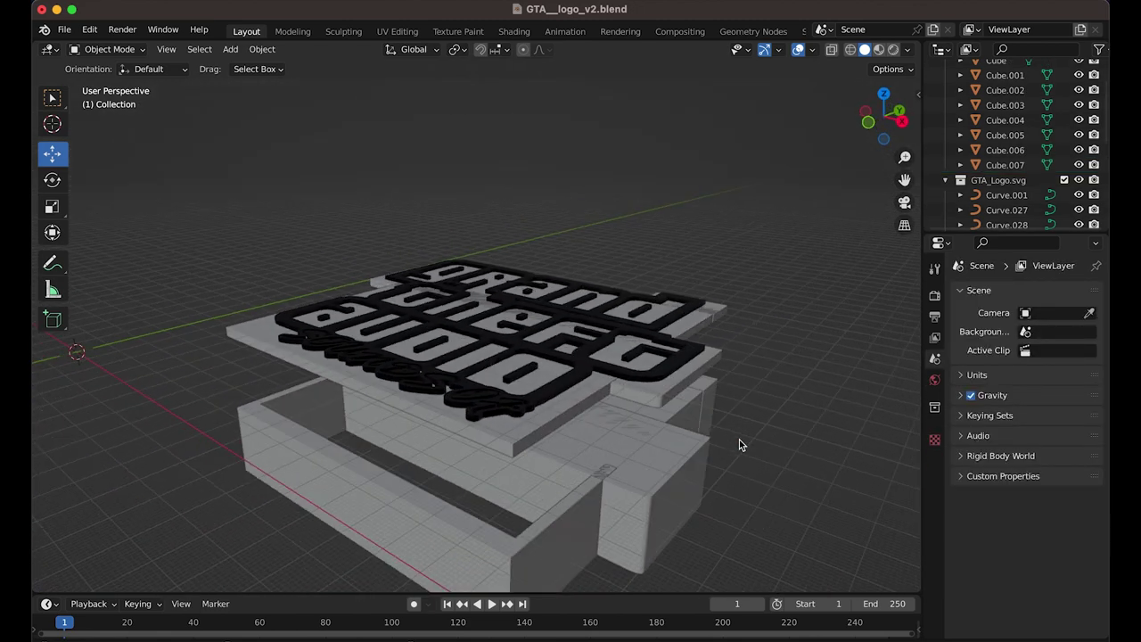
{"action": "scroll", "coordinate": [739, 440], "scroll_direction": "left", "scroll_amount": 10}
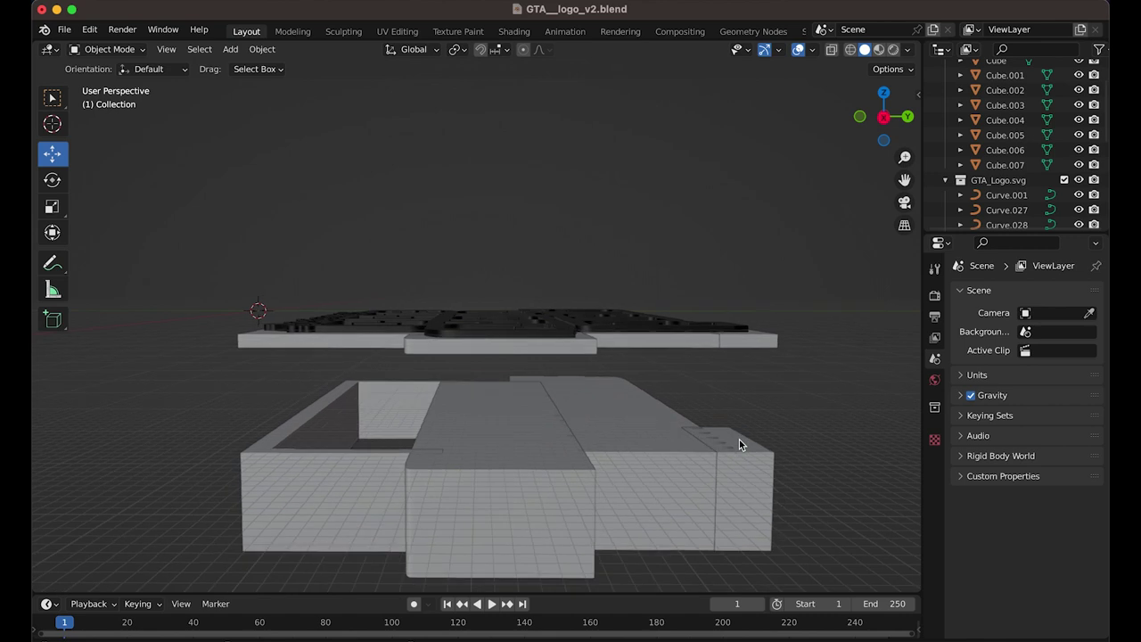
{"action": "scroll", "coordinate": [189, 449], "scroll_direction": "left", "scroll_amount": 3}
{"action": "left_click", "coordinate": [337, 470]}
{"action": "key", "text": "shift+d"}
{"action": "key", "text": "Escape"}
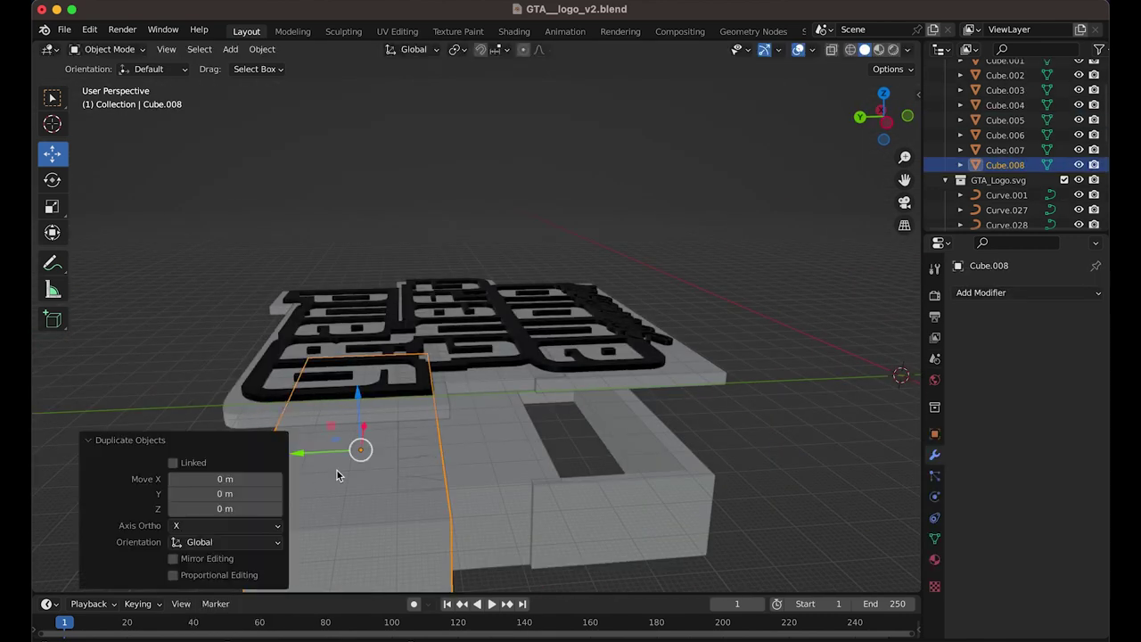
{"action": "scroll", "coordinate": [526, 472], "scroll_direction": "left", "scroll_amount": 8}
{"action": "left_click", "coordinate": [934, 433]}
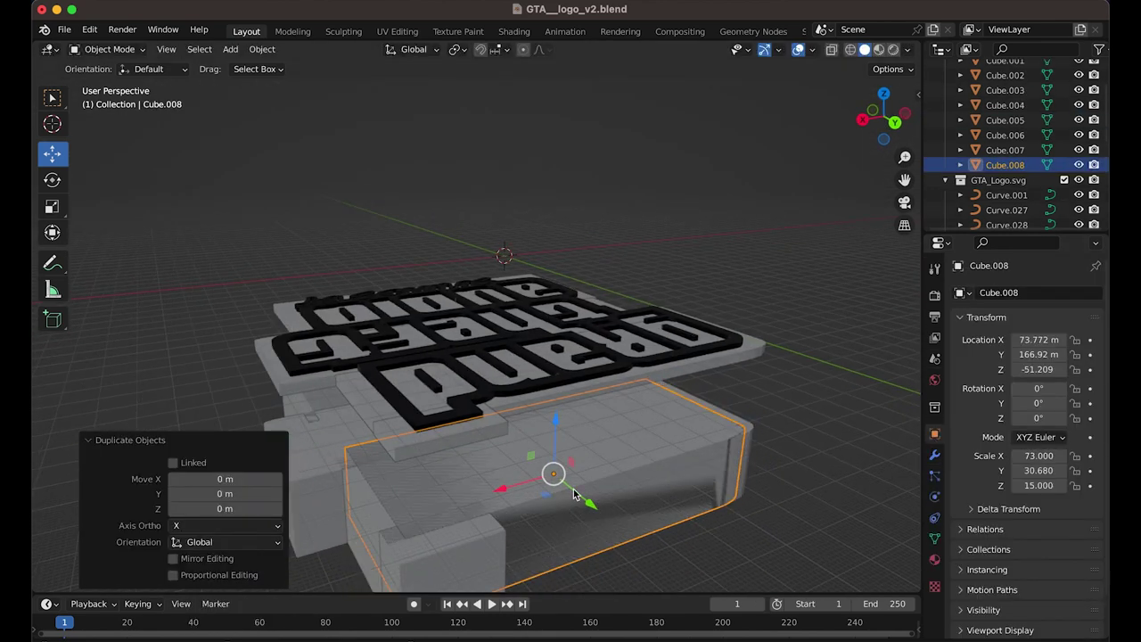
{"action": "left_click_drag", "start_coordinate": [588, 502], "coordinate": [579, 494]}
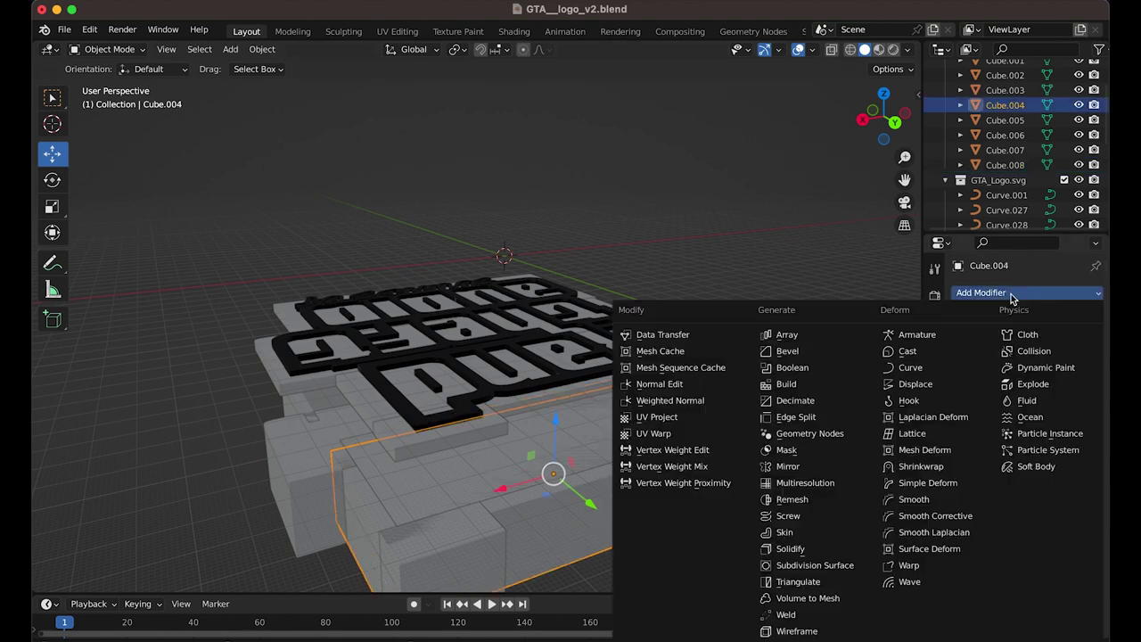
Add a Boolean modifier in Difference mode to Cube.004 with the inner block Cube.008 as the cutting object, and apply it.
{"action": "left_click", "coordinate": [791, 368]}
{"action": "left_click", "coordinate": [1086, 376]}
{"action": "left_click", "coordinate": [631, 437]}
{"action": "key", "text": "ctrl+a"}
{"action": "left_click", "coordinate": [714, 428]}
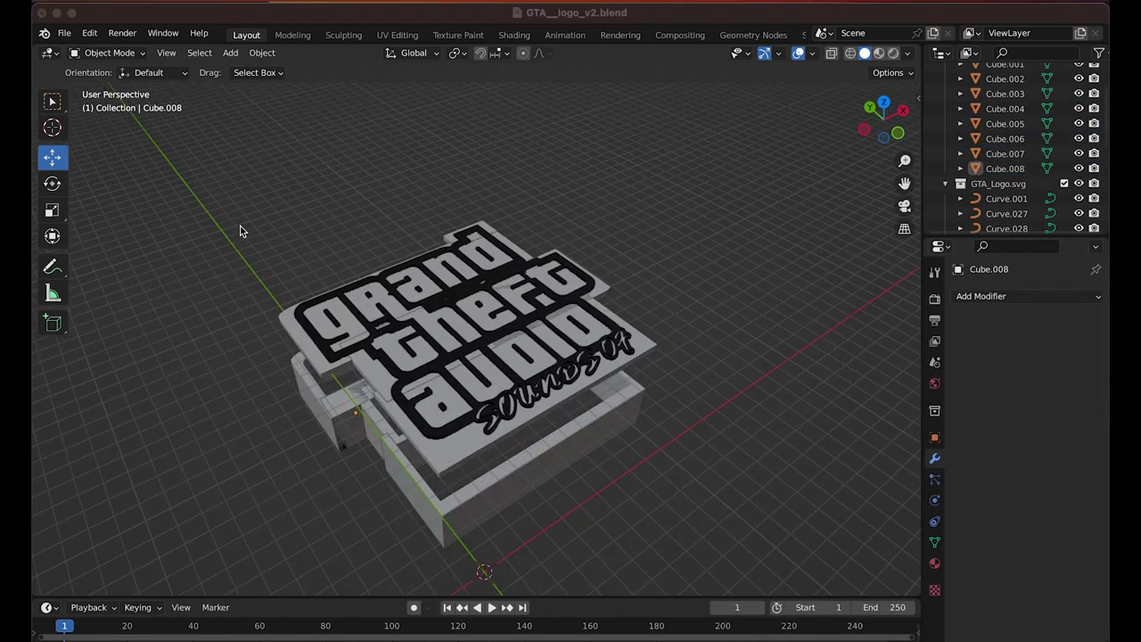
Examine the hollow box base beneath the logo from several sides, above and below.
{"action": "scroll", "coordinate": [240, 231], "scroll_direction": "down", "scroll_amount": 5}
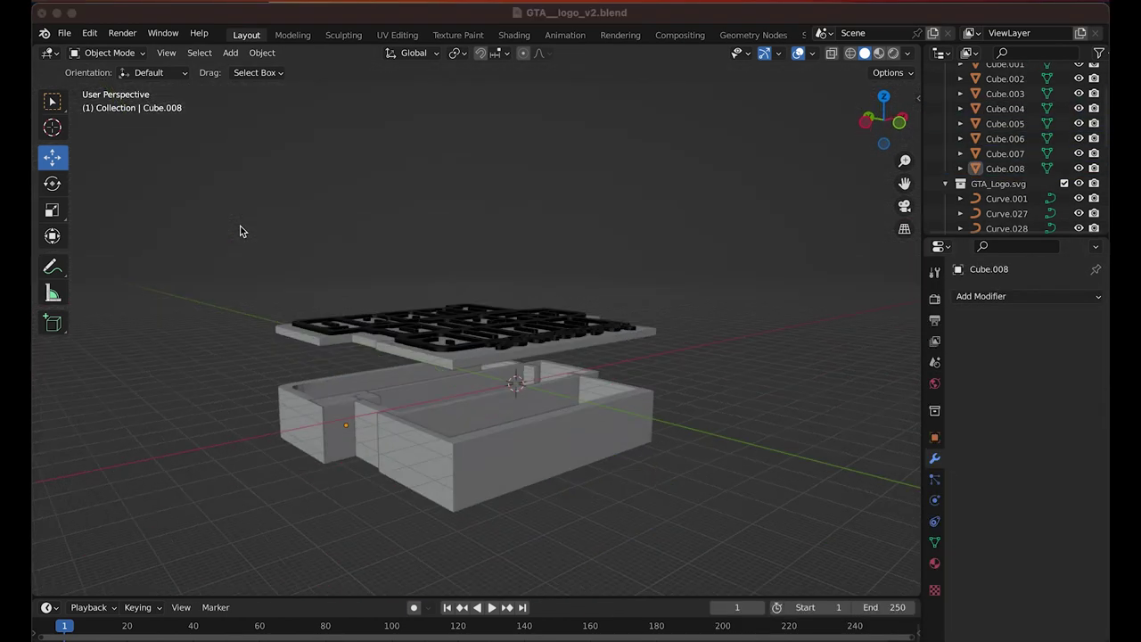
{"action": "scroll", "coordinate": [240, 231], "scroll_direction": "up", "scroll_amount": 3}
{"action": "scroll", "coordinate": [239, 231], "scroll_direction": "right", "scroll_amount": 5}
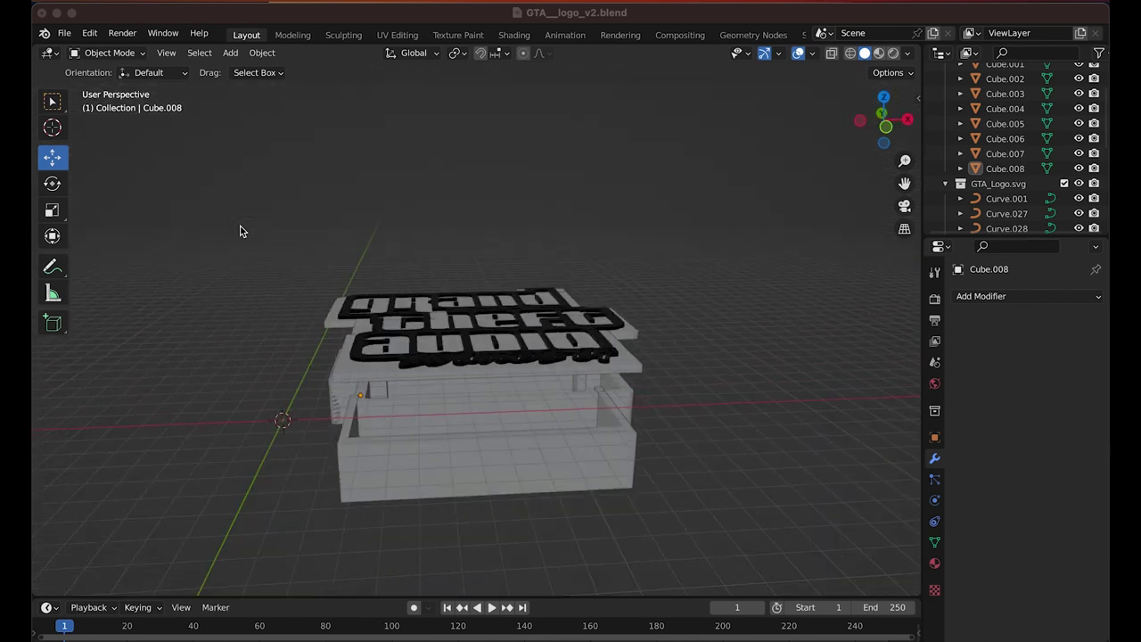
{"action": "scroll", "coordinate": [240, 231], "scroll_direction": "right", "scroll_amount": 4}
{"action": "scroll", "coordinate": [240, 231], "scroll_direction": "down", "scroll_amount": 4}
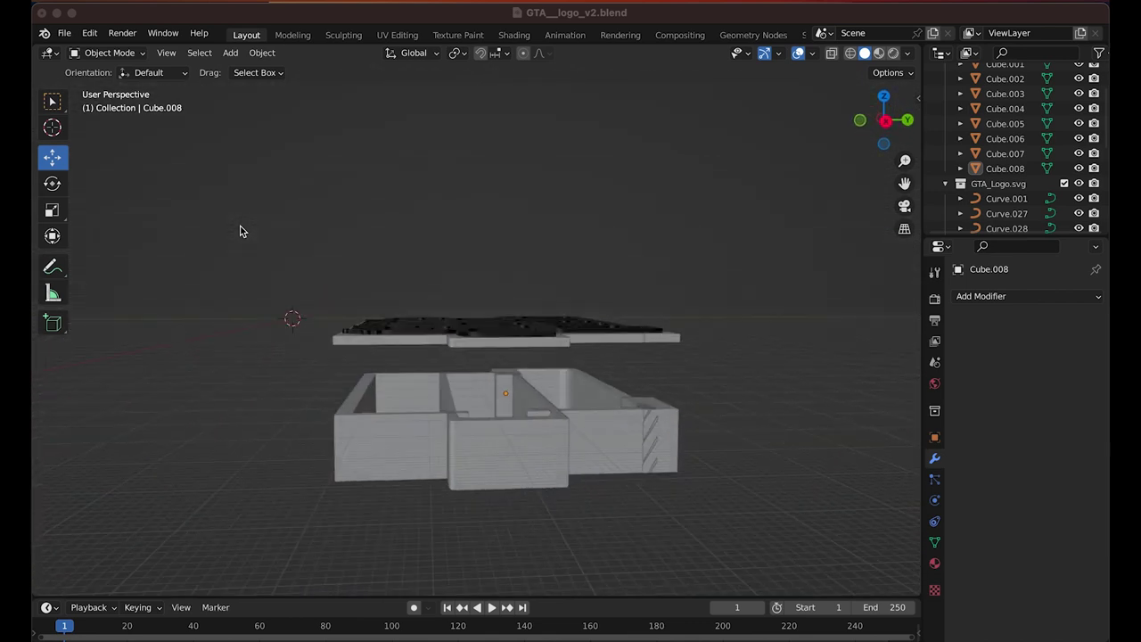
{"action": "scroll", "coordinate": [240, 231], "scroll_direction": "up", "scroll_amount": 4}
{"action": "scroll", "coordinate": [240, 231], "scroll_direction": "right", "scroll_amount": 6}
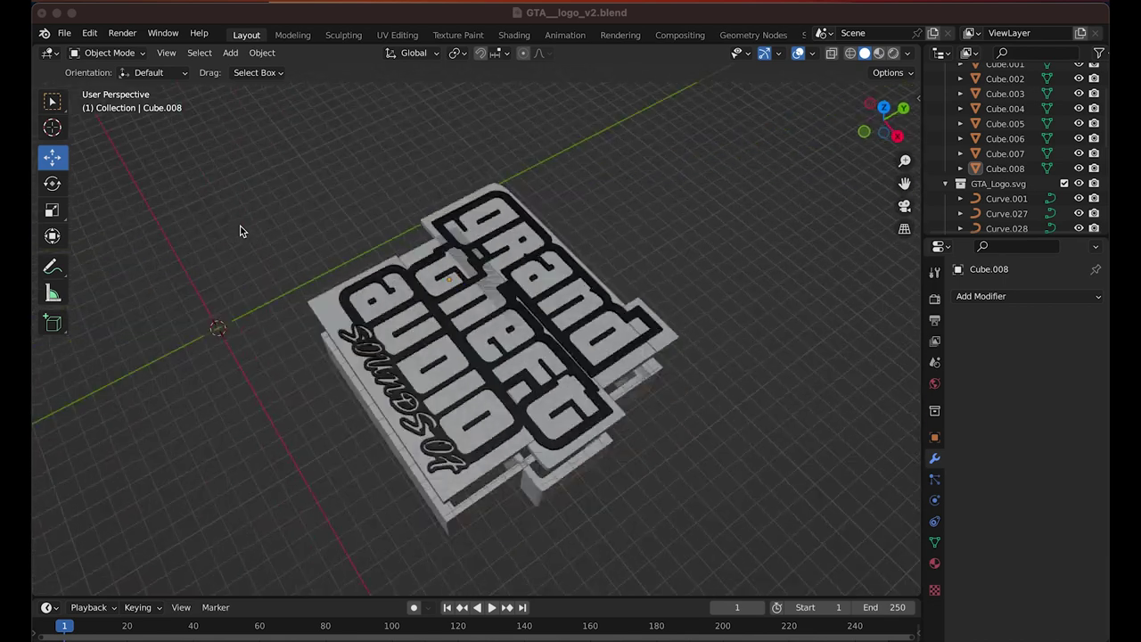
{"action": "scroll", "coordinate": [240, 231], "scroll_direction": "down", "scroll_amount": 3}
{"action": "scroll", "coordinate": [239, 231], "scroll_direction": "up", "scroll_amount": 15}
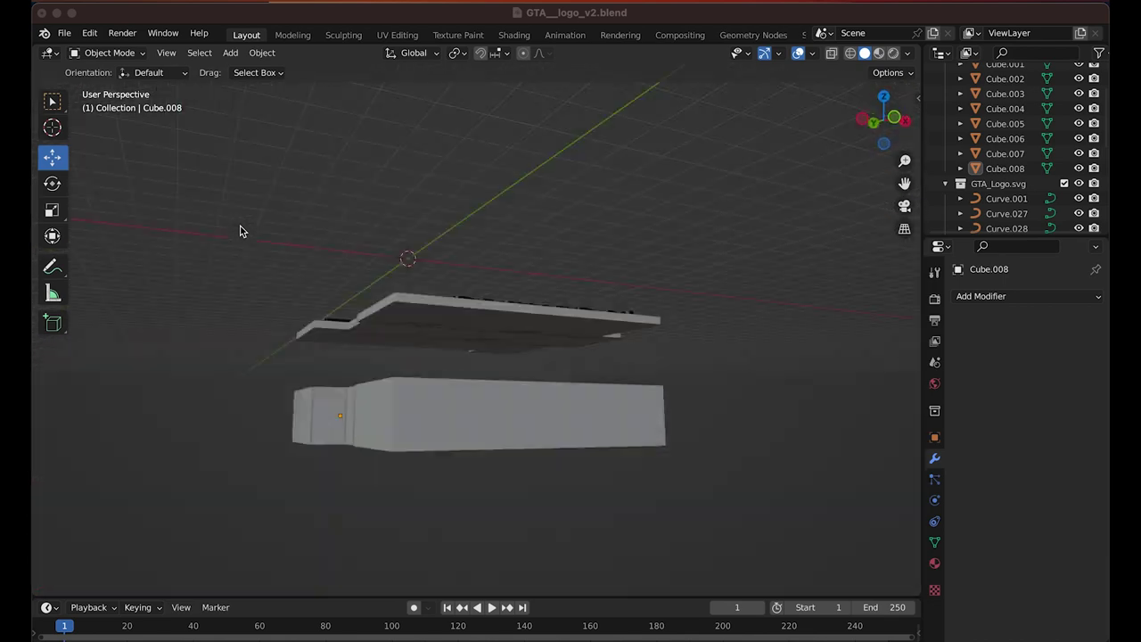
{"action": "scroll", "coordinate": [239, 231], "scroll_direction": "down", "scroll_amount": 15}
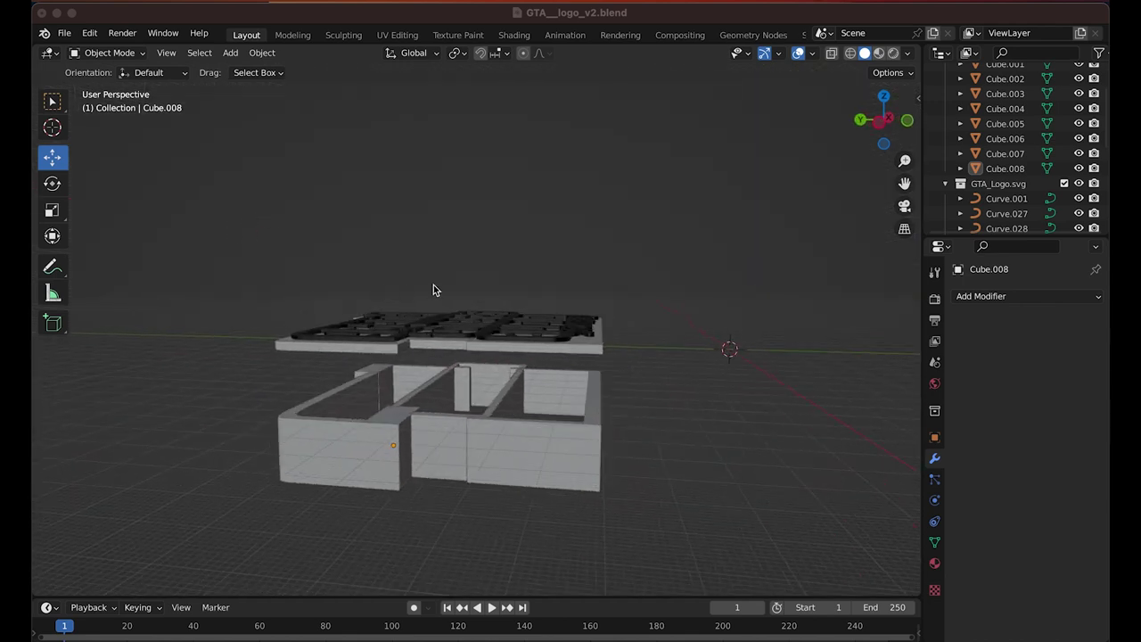
{"action": "scroll", "coordinate": [510, 284], "scroll_direction": "down", "scroll_amount": 5}
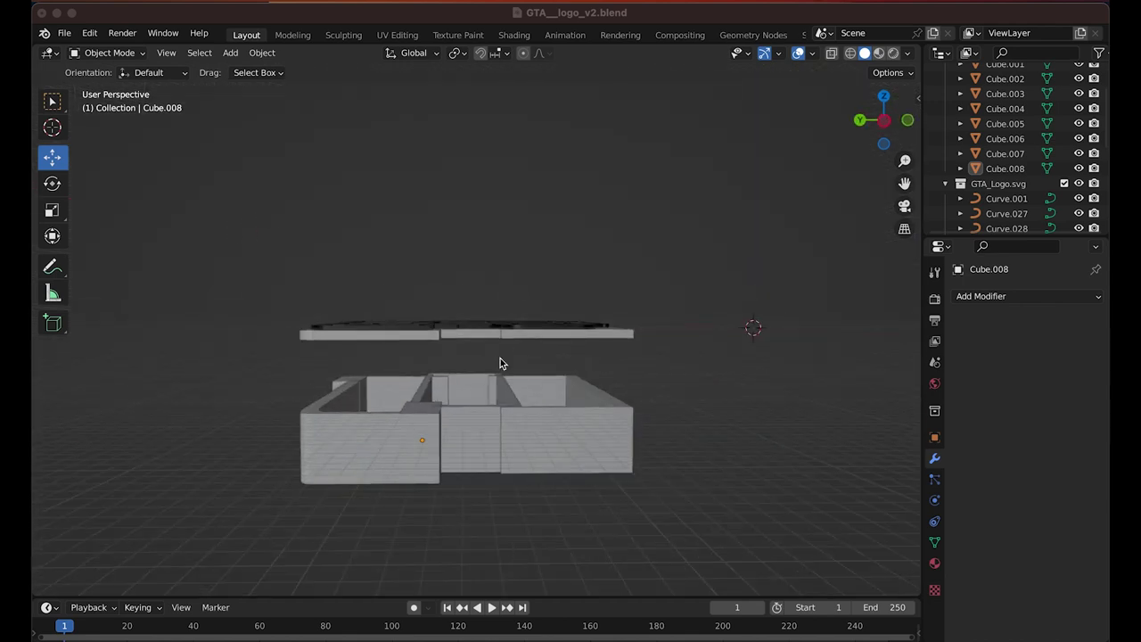
Duplicate the four thin backing plates and move the copies -102.47 m along Z, beneath the hollow box.
{"action": "left_click", "coordinate": [882, 122]}
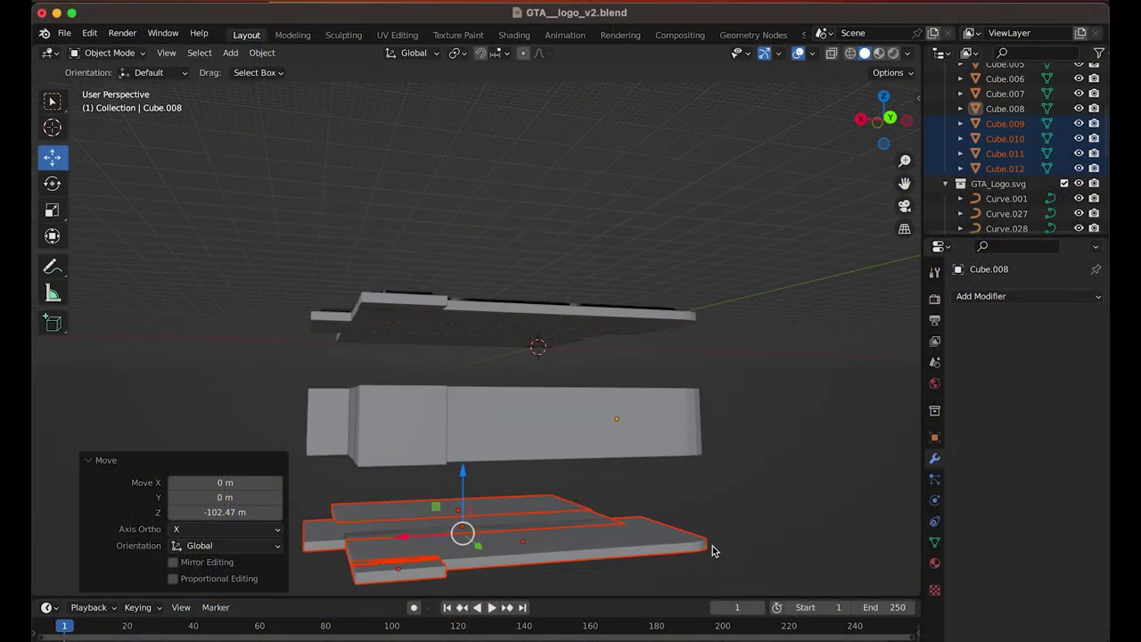
{"action": "left_click", "coordinate": [756, 511]}
{"action": "scroll", "coordinate": [672, 521], "scroll_direction": "left", "scroll_amount": 5}
{"action": "scroll", "coordinate": [672, 523], "scroll_direction": "left", "scroll_amount": 10}
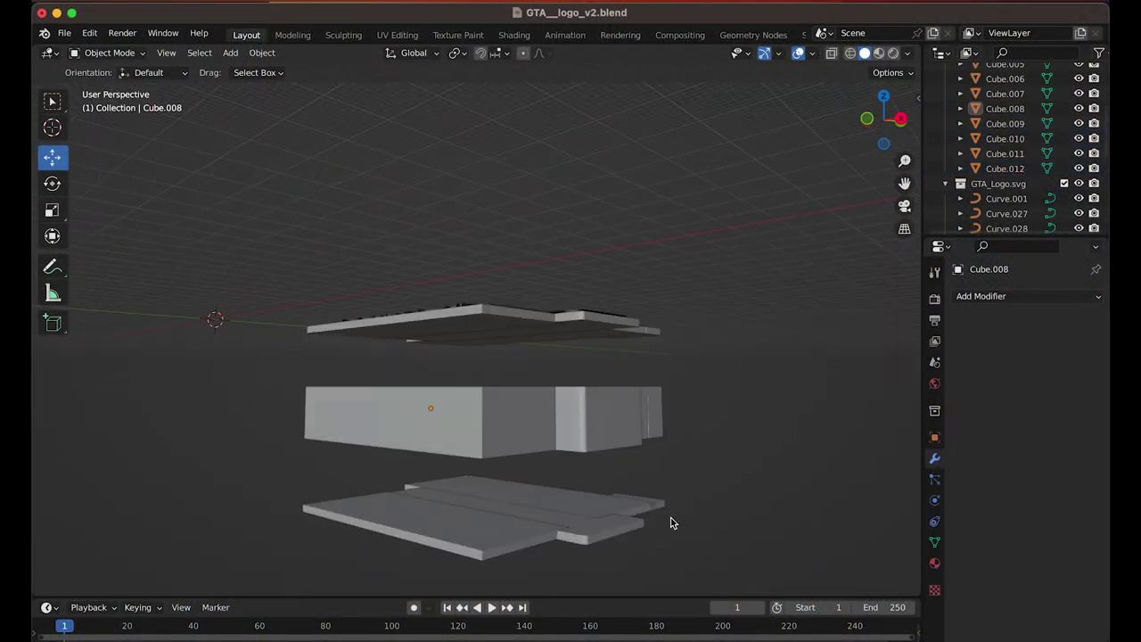
Add a mesh cylinder and move it along Y and X over the "grand" lettering of the logo.
{"action": "left_click", "coordinate": [230, 53]}
{"action": "mouse_move", "coordinate": [242, 74]}
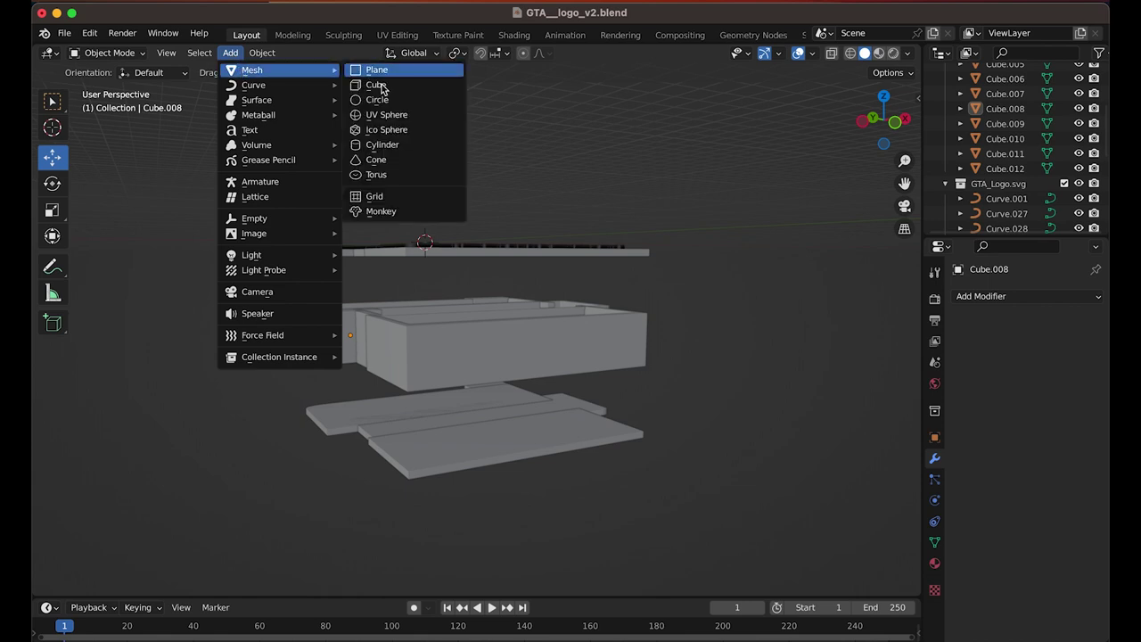
{"action": "left_click", "coordinate": [410, 144]}
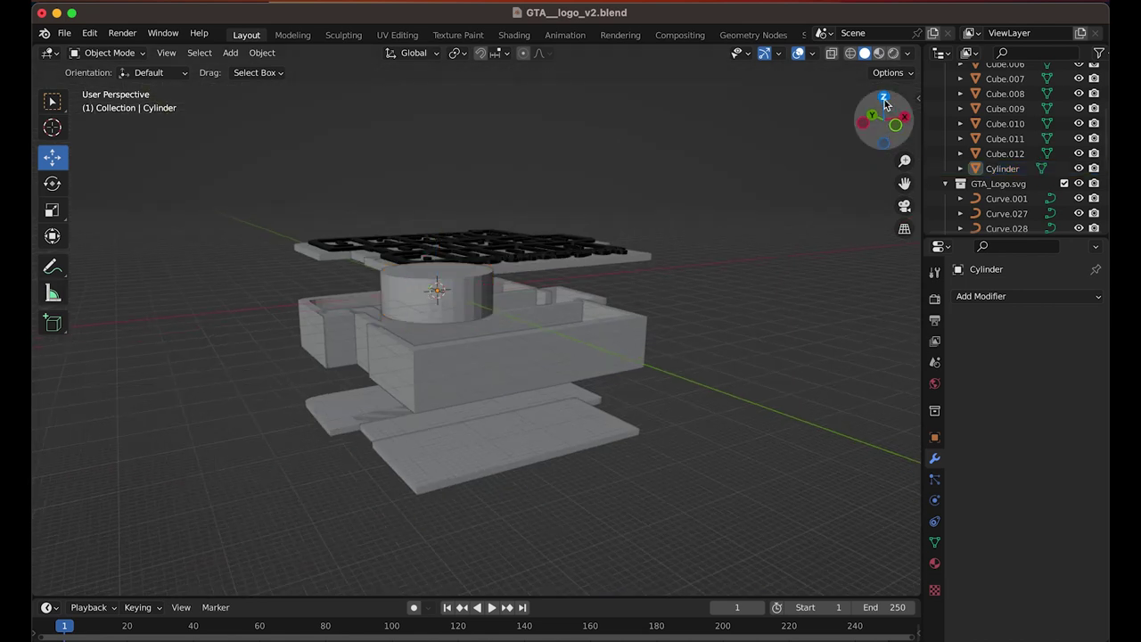
{"action": "left_click", "coordinate": [883, 97]}
{"action": "left_click", "coordinate": [352, 502]}
{"action": "left_click_drag", "start_coordinate": [343, 452], "coordinate": [337, 227]}
{"action": "left_click_drag", "start_coordinate": [406, 288], "coordinate": [548, 283]}
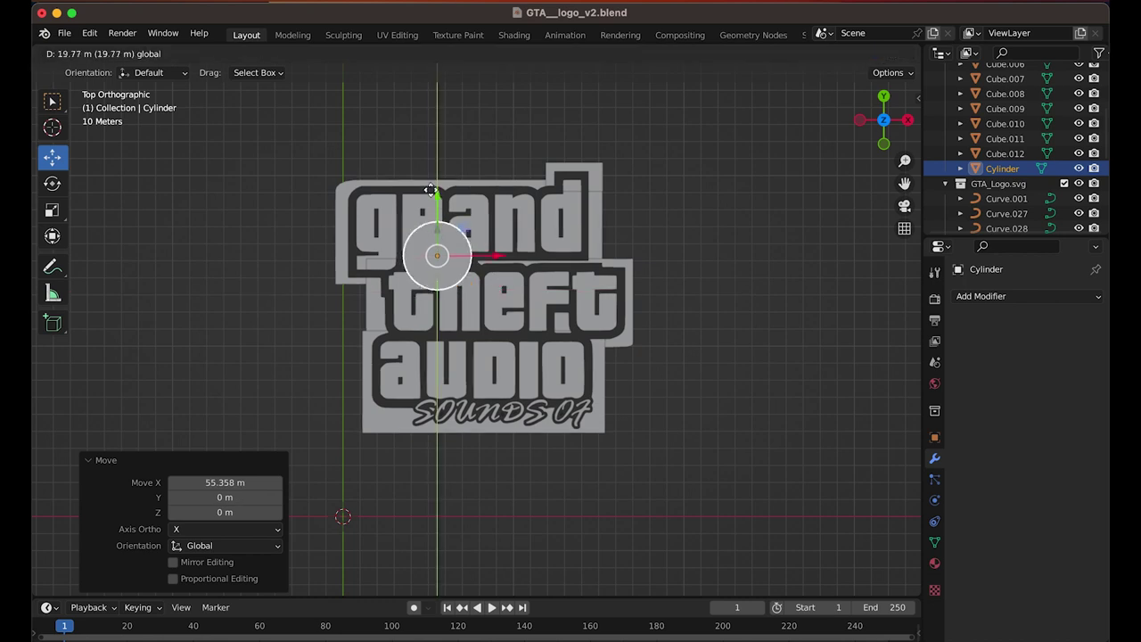
Duplicate the cylinder and move the copy along X over the end of the word "grand".
{"action": "left_click", "coordinate": [422, 263]}
{"action": "right_click", "coordinate": [422, 264]}
{"action": "left_click", "coordinate": [421, 264]}
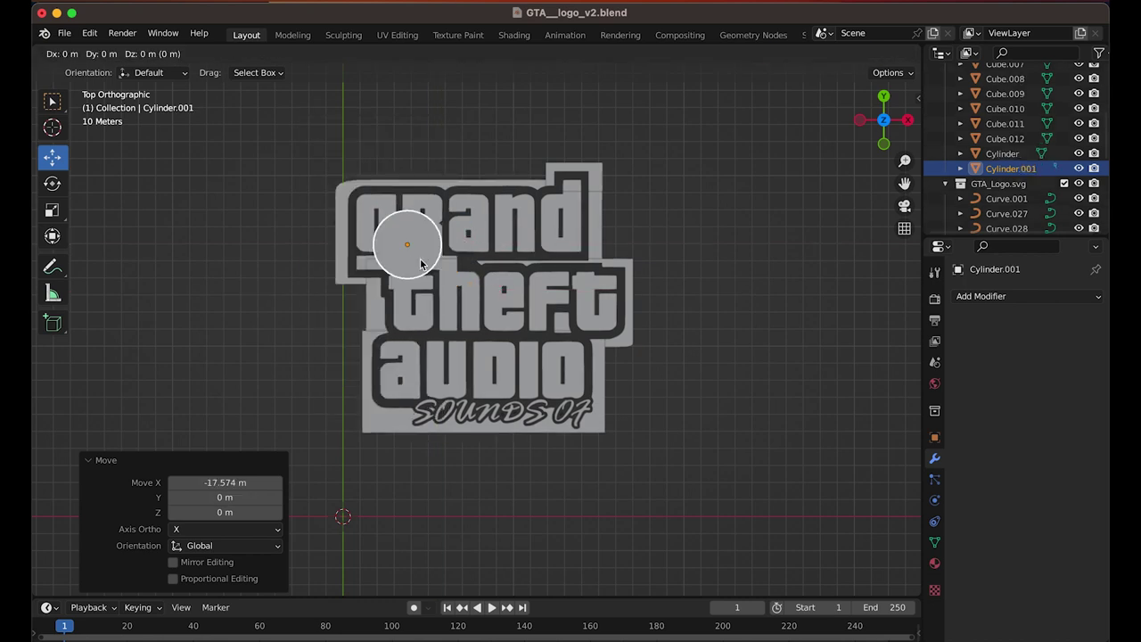
{"action": "key", "text": "x"}
{"action": "left_click_drag", "start_coordinate": [592, 253], "coordinate": [593, 253]}
Move the first cylinder onto the seam between "grand" and "theft", and its copy -14.498 m along Y and 12.302 m along X.
{"action": "left_click", "coordinate": [437, 257]}
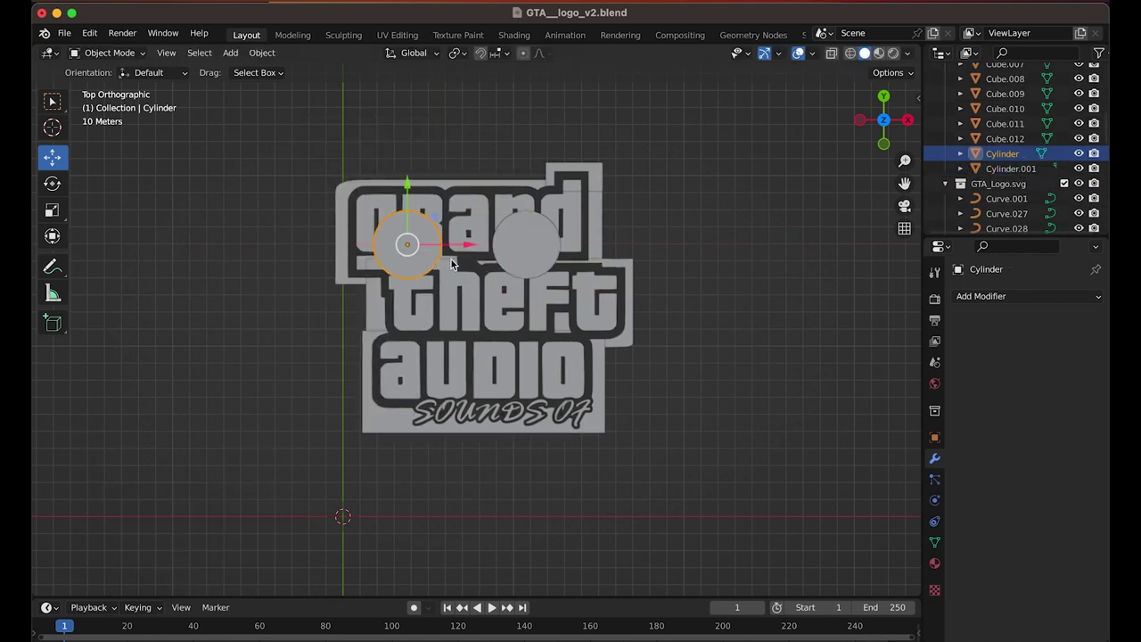
{"action": "left_click_drag", "start_coordinate": [469, 246], "coordinate": [495, 247]}
{"action": "left_click_drag", "start_coordinate": [431, 186], "coordinate": [430, 207]}
{"action": "left_click", "coordinate": [524, 238]}
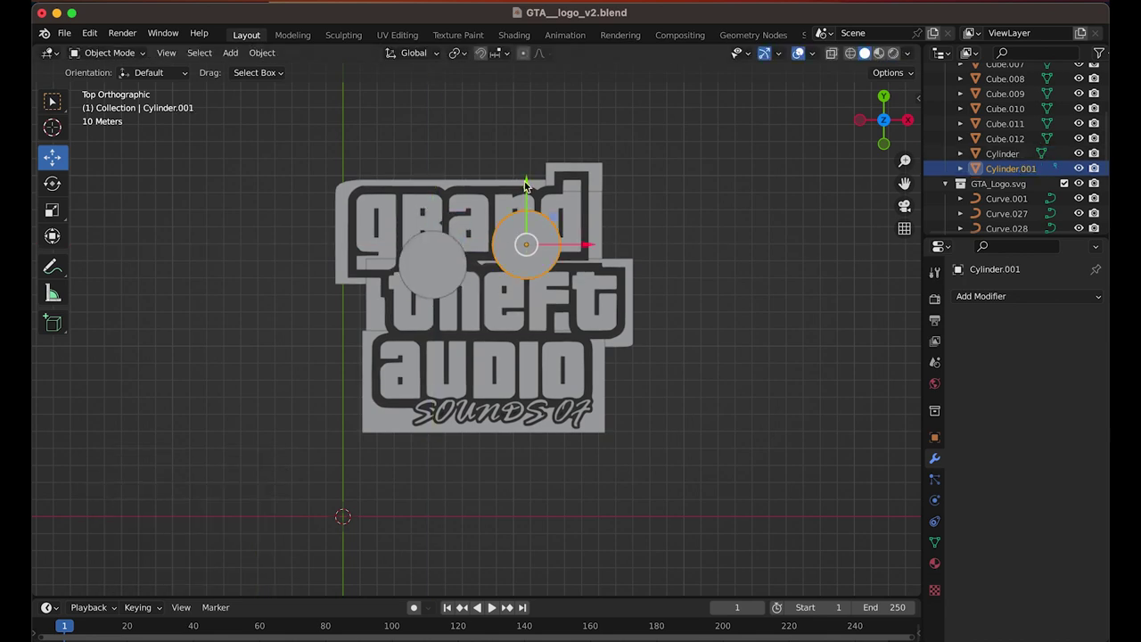
{"action": "left_click_drag", "start_coordinate": [525, 182], "coordinate": [525, 207]}
{"action": "left_click_drag", "start_coordinate": [601, 270], "coordinate": [610, 271]}
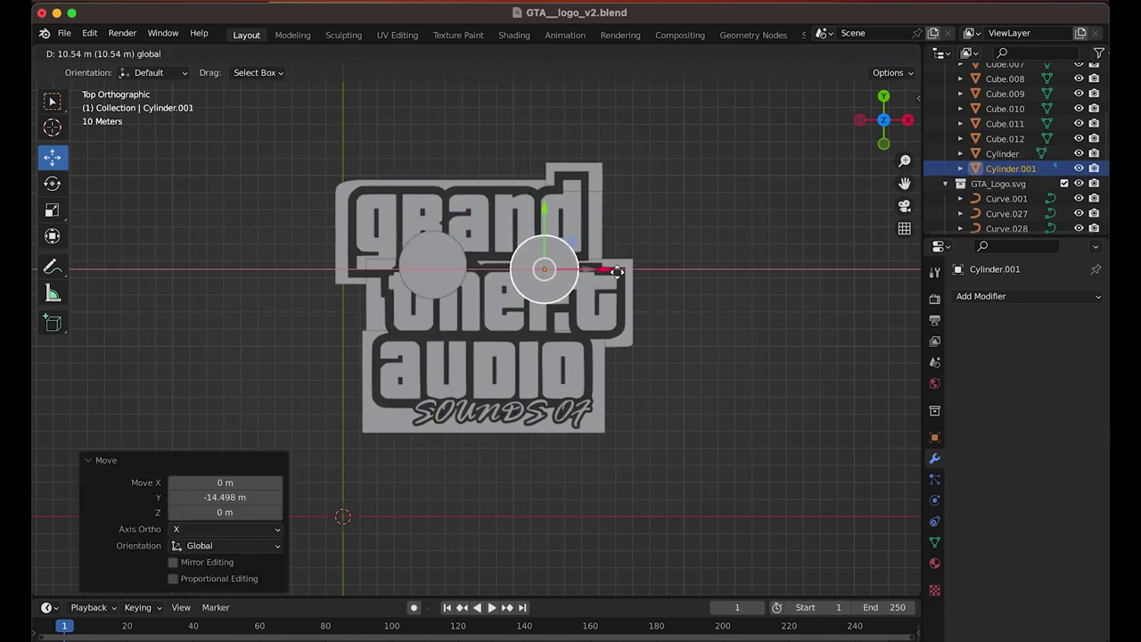
{"action": "left_click", "coordinate": [620, 270]}
Duplicate the cylinder near the end of "theft" and place the copy over the middle of "audio".
{"action": "right_click", "coordinate": [539, 301]}
{"action": "left_click", "coordinate": [539, 297]}
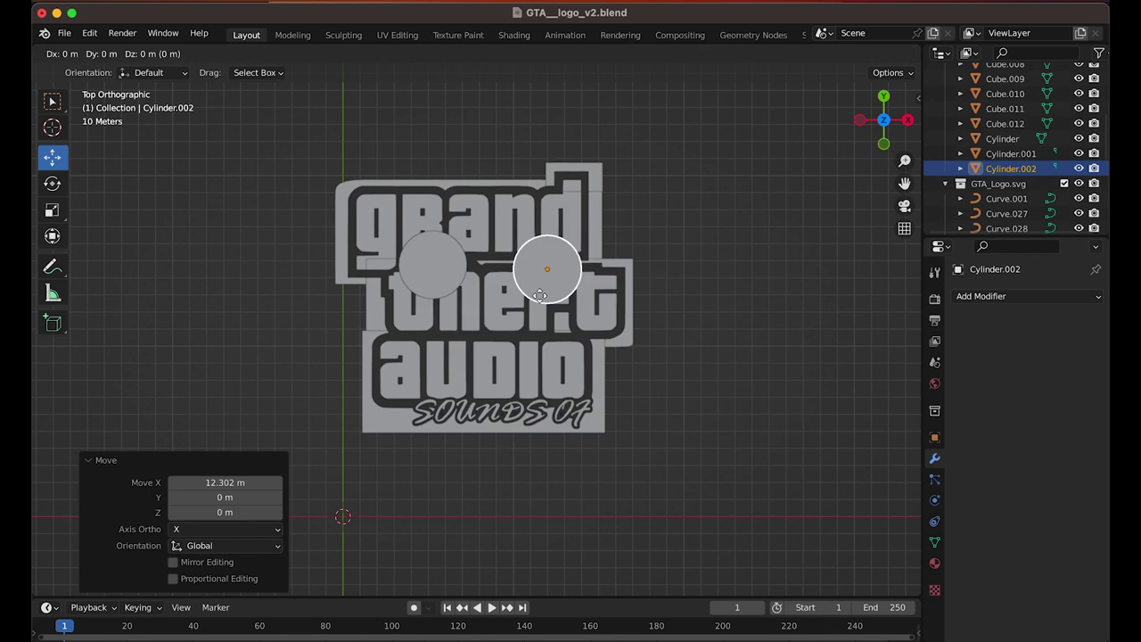
{"action": "right_click", "coordinate": [554, 237]}
{"action": "left_click_drag", "start_coordinate": [550, 237], "coordinate": [545, 294]}
{"action": "left_click_drag", "start_coordinate": [569, 361], "coordinate": [548, 353]}
{"action": "left_click", "coordinate": [662, 354]}
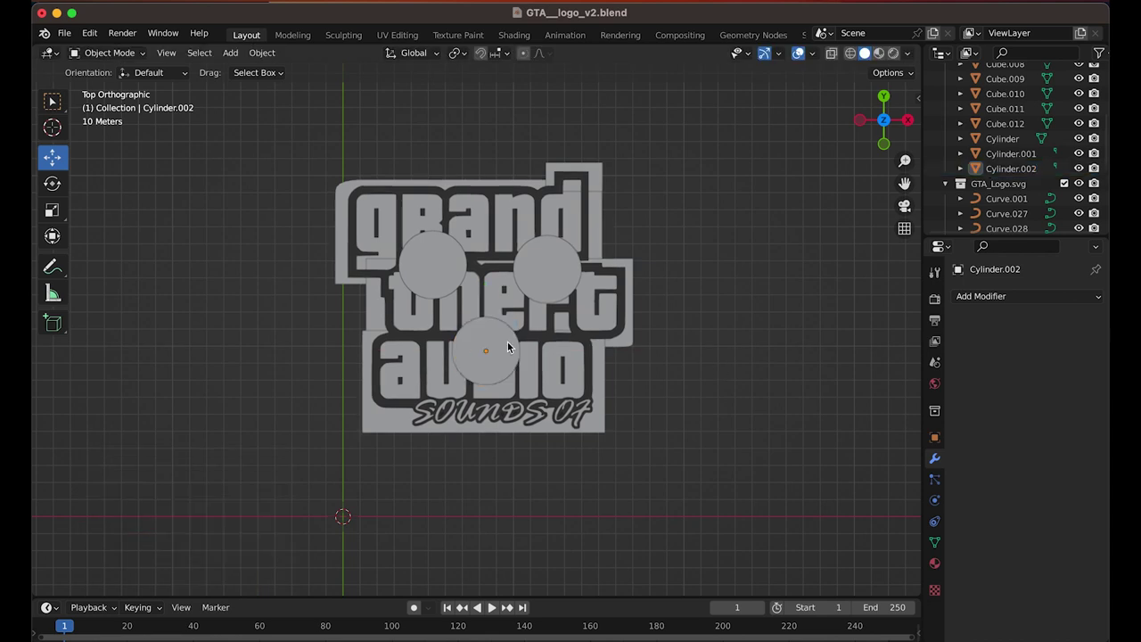
Select all three cylinders and lower them along Z until they pass through the bottom plates.
{"action": "left_click", "coordinate": [481, 332]}
{"action": "left_click", "coordinate": [433, 275], "text": "shift"}
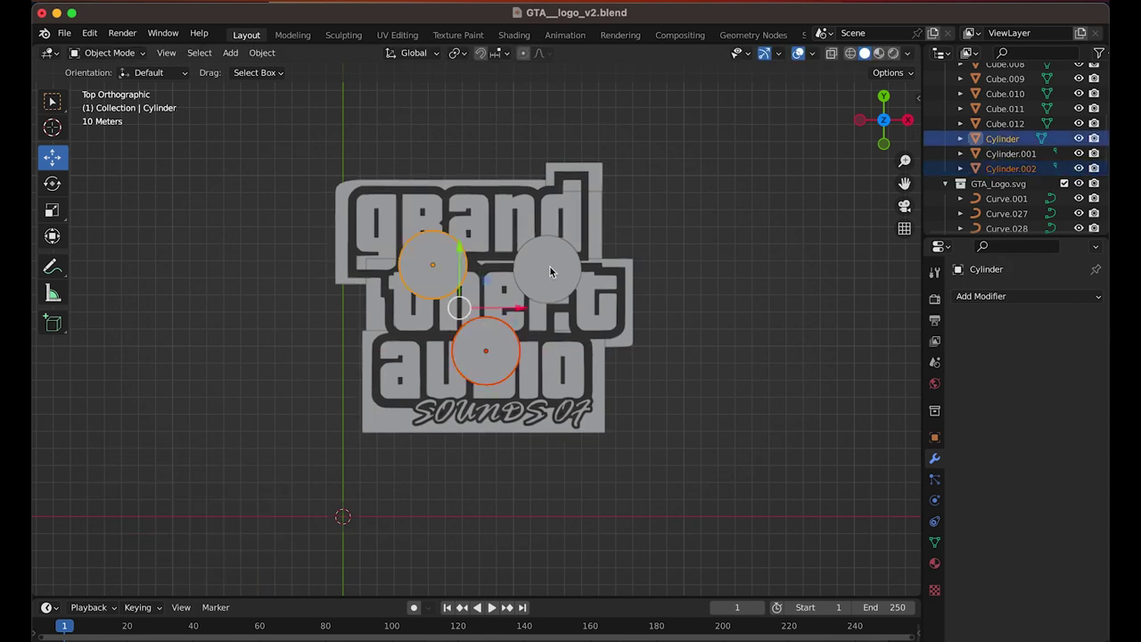
{"action": "left_click", "coordinate": [552, 267], "text": "shift"}
{"action": "scroll", "coordinate": [543, 308], "scroll_direction": "down", "scroll_amount": 10}
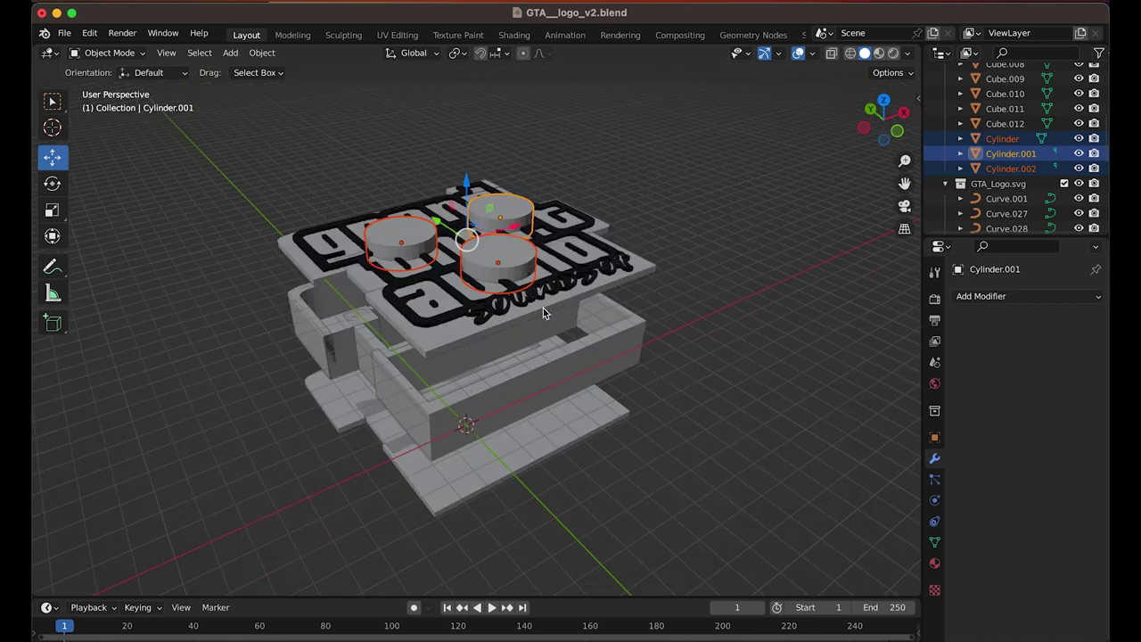
{"action": "scroll", "coordinate": [542, 308], "scroll_direction": "up", "scroll_amount": 6}
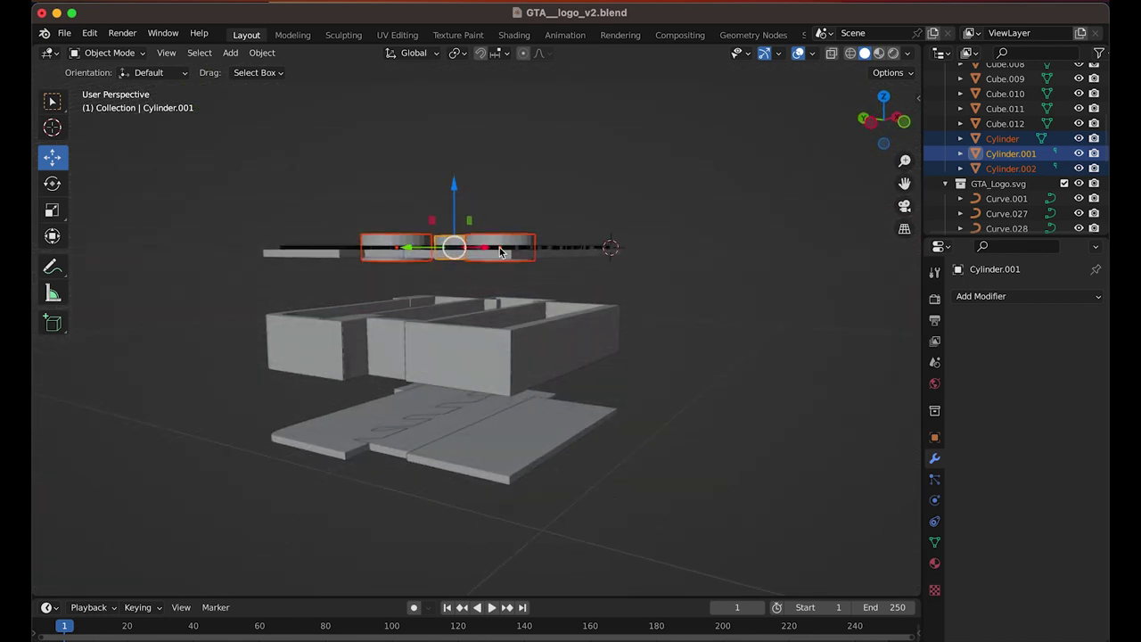
{"action": "left_click_drag", "start_coordinate": [452, 189], "coordinate": [442, 355]}
{"action": "scroll", "coordinate": [484, 455], "scroll_direction": "down", "scroll_amount": 3}
{"action": "scroll", "coordinate": [485, 456], "scroll_direction": "up", "scroll_amount": 2}
{"action": "key", "text": "alt+a"}
Add a Difference Boolean modifier to the bottom plate Cube.011 with Cylinder.002 as the cutting object, and apply it.
{"action": "left_click", "coordinate": [583, 430]}
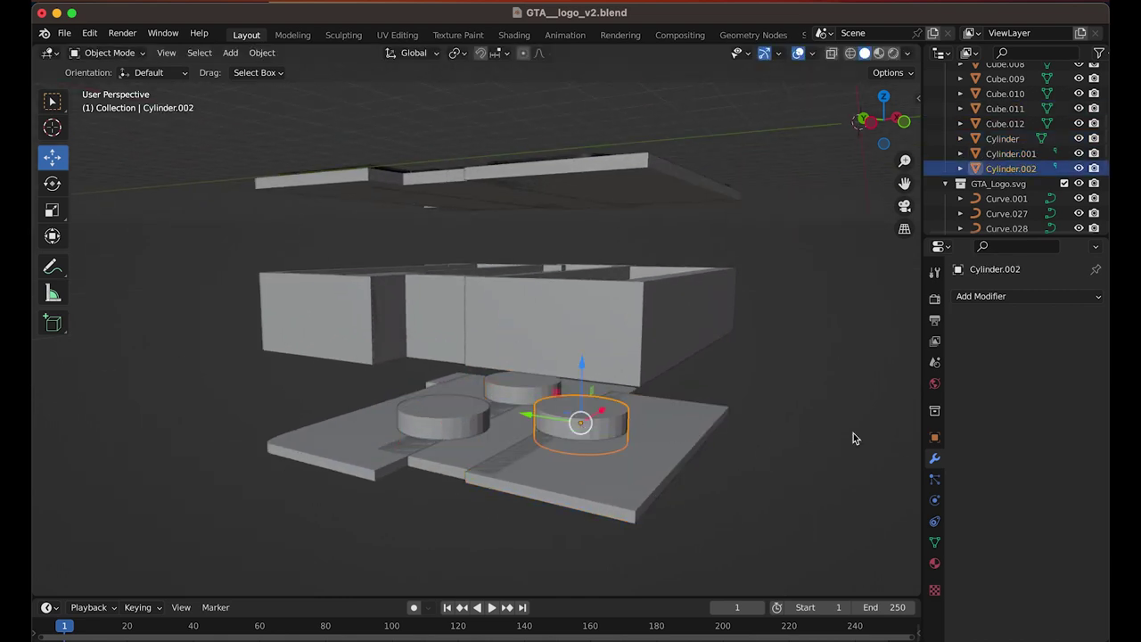
{"action": "key", "text": "super+z"}
{"action": "left_click", "coordinate": [981, 296]}
{"action": "left_click", "coordinate": [773, 365]}
{"action": "left_click", "coordinate": [1025, 381]}
{"action": "scroll", "coordinate": [1003, 526], "scroll_direction": "down", "scroll_amount": 5}
{"action": "left_click", "coordinate": [998, 539]}
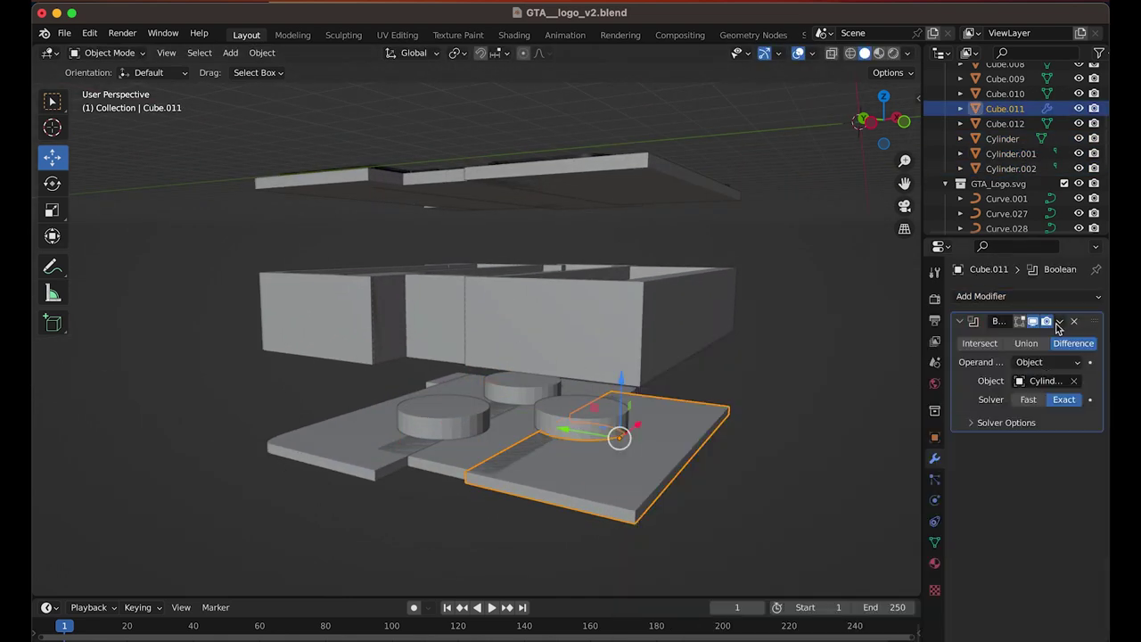
{"action": "key", "text": "ctrl+a"}
Add a Difference Boolean modifier to the bottom plate Cube.010 with Cylinder.002 as the cutting object, and apply it.
{"action": "left_click", "coordinate": [509, 436]}
{"action": "left_click", "coordinate": [998, 296]}
{"action": "left_click", "coordinate": [785, 368]}
{"action": "left_click", "coordinate": [1025, 381]}
{"action": "scroll", "coordinate": [996, 522], "scroll_direction": "down", "scroll_amount": 5}
{"action": "left_click", "coordinate": [995, 538]}
{"action": "left_click", "coordinate": [1059, 321]}
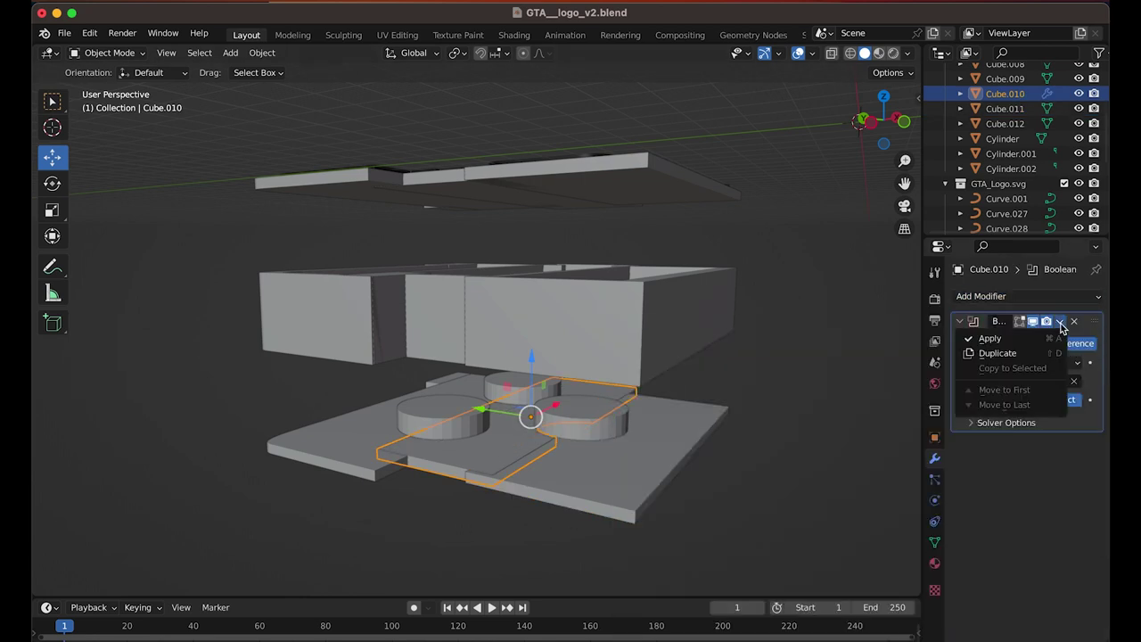
{"action": "left_click", "coordinate": [999, 339]}
Delete the three cutting cylinders and check the round holes in the bottom plates from several sides.
{"action": "left_click", "coordinate": [606, 420]}
{"action": "key", "text": "Delete"}
{"action": "middle_click_drag", "start_coordinate": [696, 408], "coordinate": [490, 408]}
{"action": "left_click", "coordinate": [400, 432]}
{"action": "left_click", "coordinate": [502, 391], "text": "shift"}
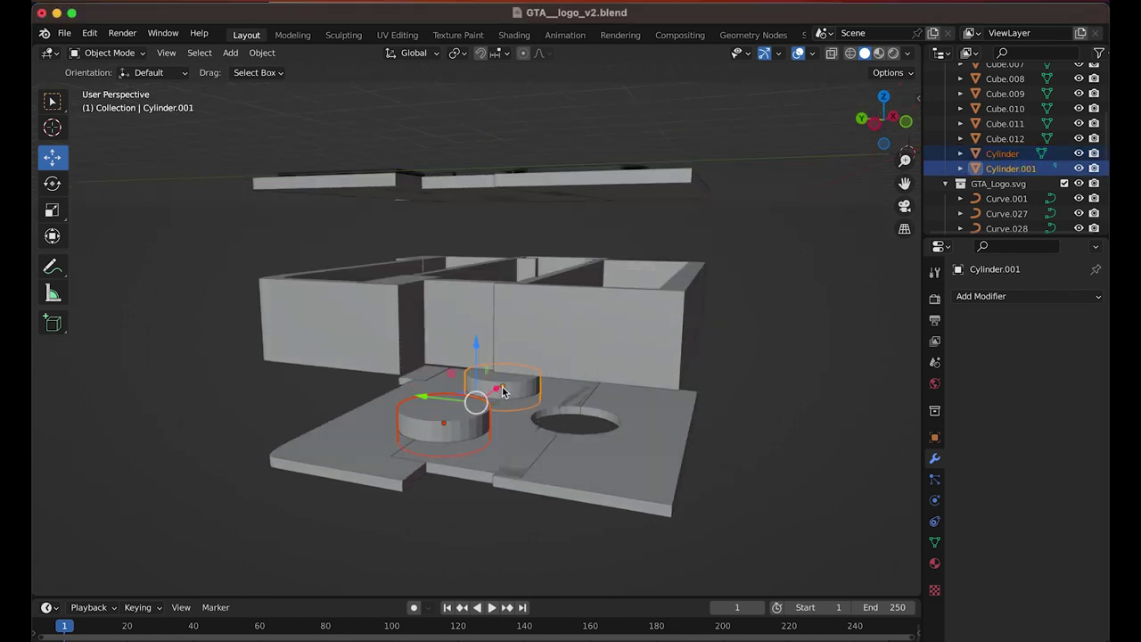
{"action": "left_click", "coordinate": [502, 391]}
{"action": "scroll", "coordinate": [558, 458], "scroll_direction": "up", "scroll_amount": 5}
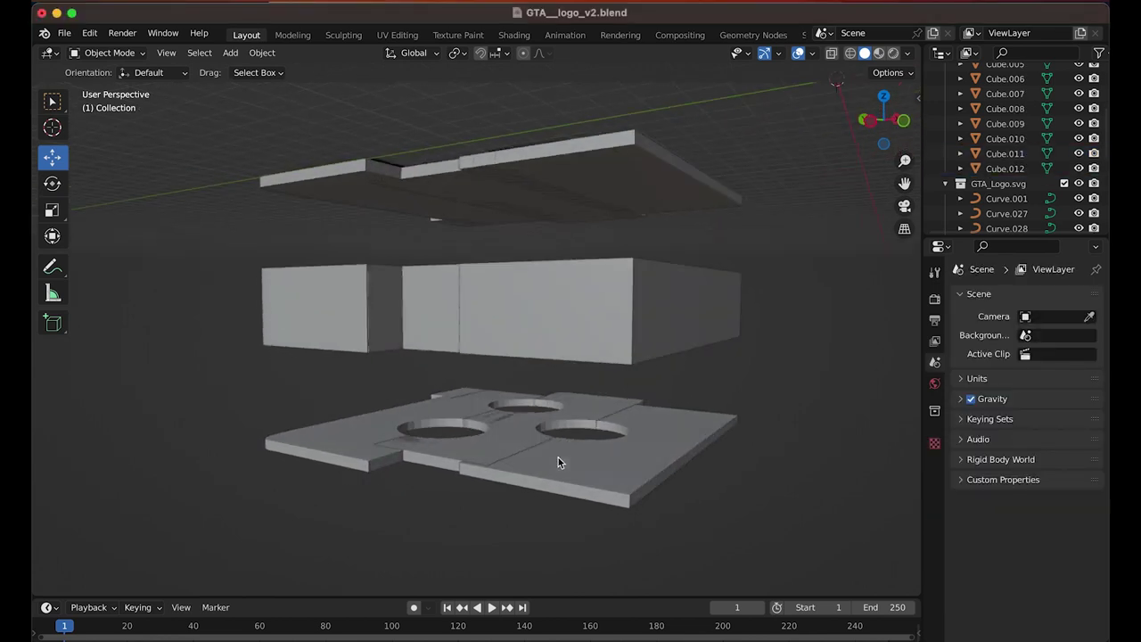
{"action": "scroll", "coordinate": [559, 458], "scroll_direction": "down", "scroll_amount": 8}
{"action": "scroll", "coordinate": [558, 457], "scroll_direction": "left", "scroll_amount": 5}
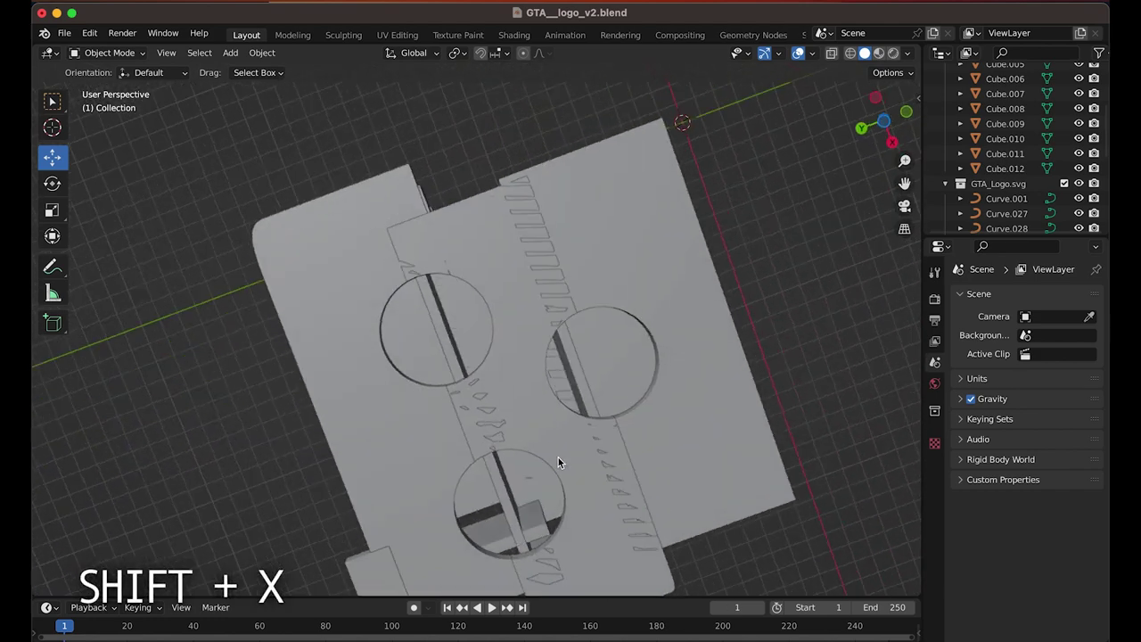
Add a cylinder clear of the bottom plates, scaled to 0.05 in X and Y and rotated 90° about X.
{"action": "scroll", "coordinate": [558, 457], "scroll_direction": "right", "scroll_amount": 5}
{"action": "scroll", "coordinate": [552, 457], "scroll_direction": "up", "scroll_amount": 5}
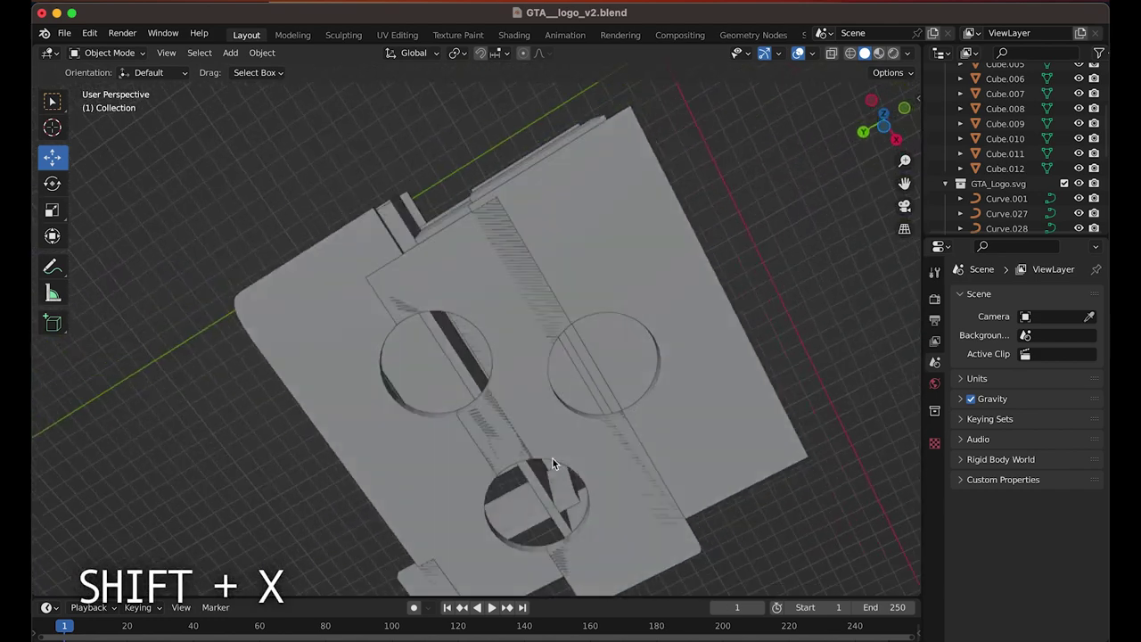
{"action": "scroll", "coordinate": [552, 457], "scroll_direction": "down", "scroll_amount": 10}
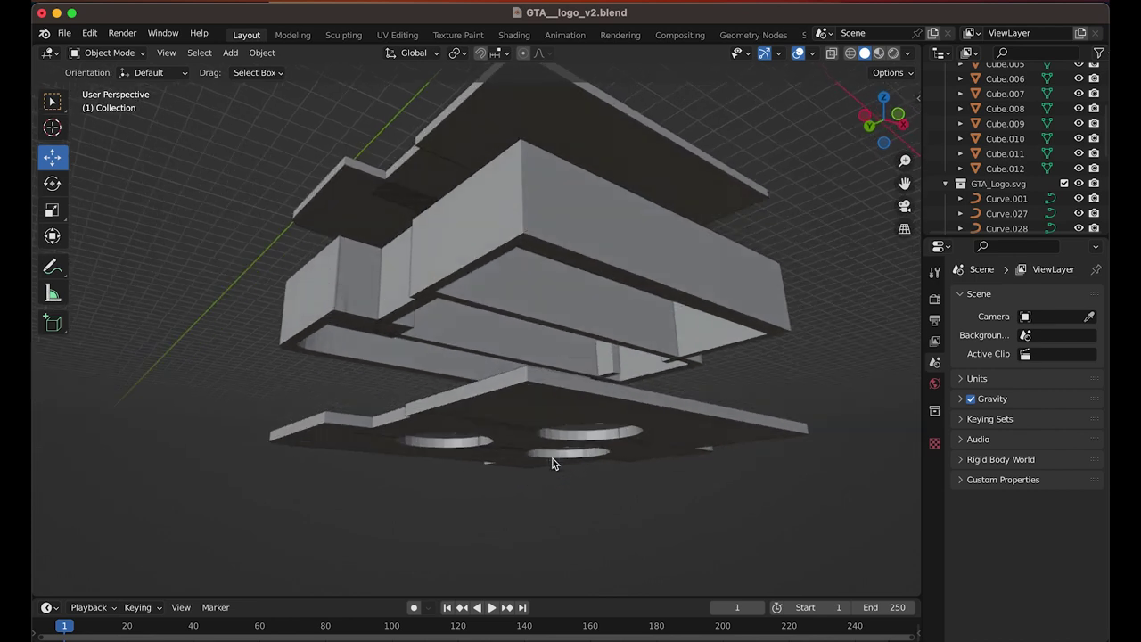
{"action": "scroll", "coordinate": [553, 458], "scroll_direction": "up", "scroll_amount": 8}
{"action": "scroll", "coordinate": [553, 459], "scroll_direction": "down", "scroll_amount": 5}
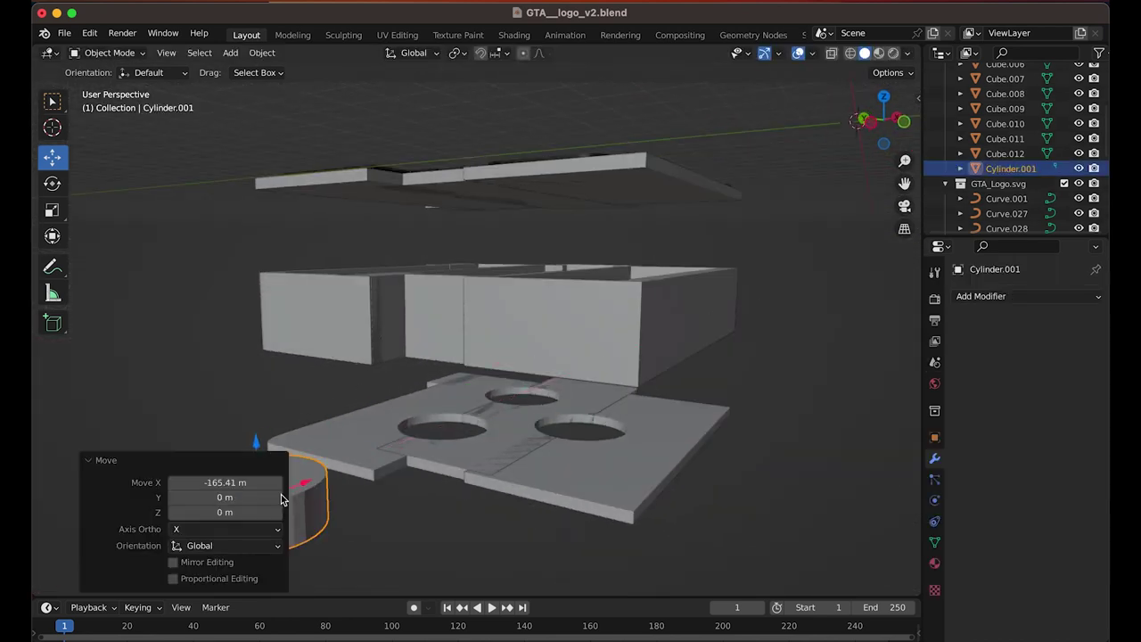
{"action": "scroll", "coordinate": [472, 356], "scroll_direction": "down", "scroll_amount": 5}
{"action": "left_click", "coordinate": [934, 437]}
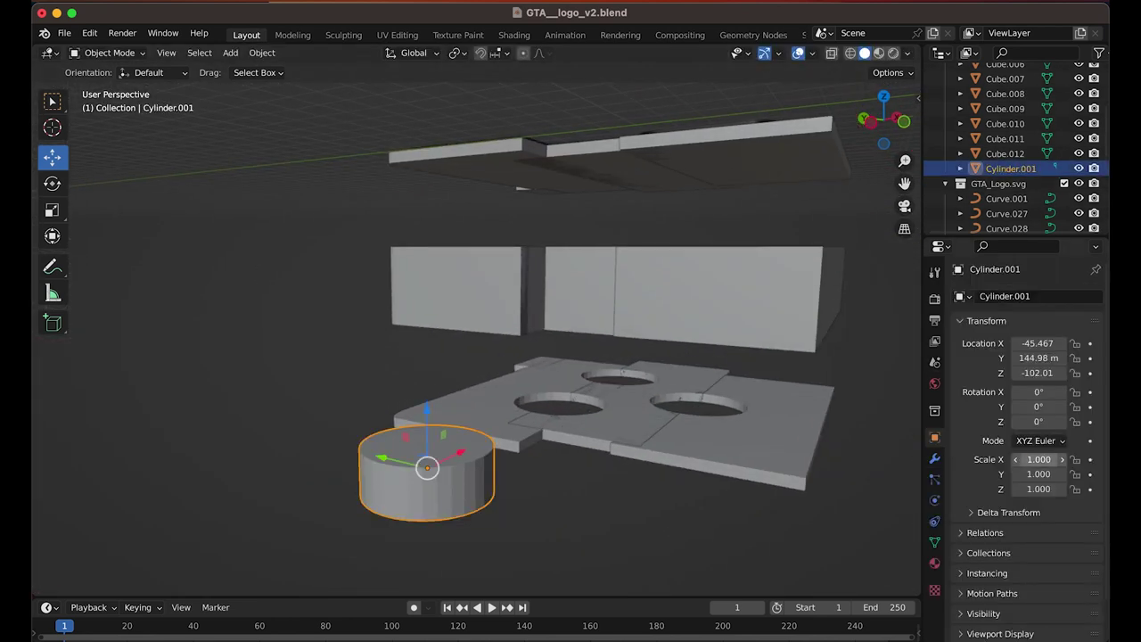
{"action": "left_click", "coordinate": [1031, 458]}
{"action": "type", "text": "0.05"}
{"action": "key", "text": "Return"}
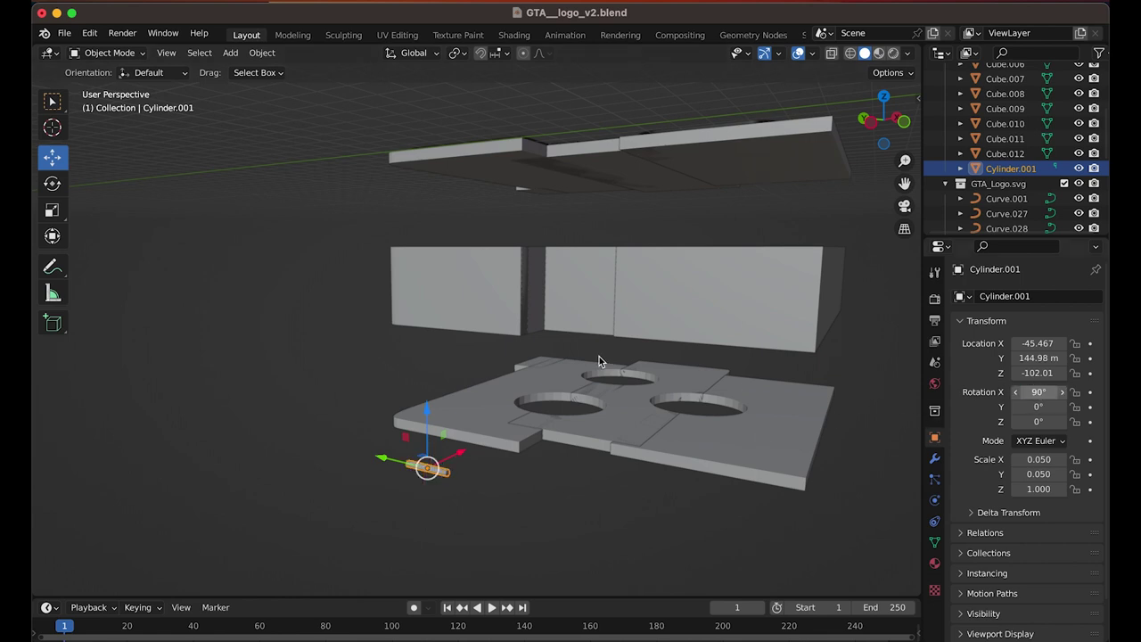
Move the thin cylinder up to the box base and position it through the outer wall of Cube.006.
{"action": "scroll", "coordinate": [428, 422], "scroll_direction": "up", "scroll_amount": 3}
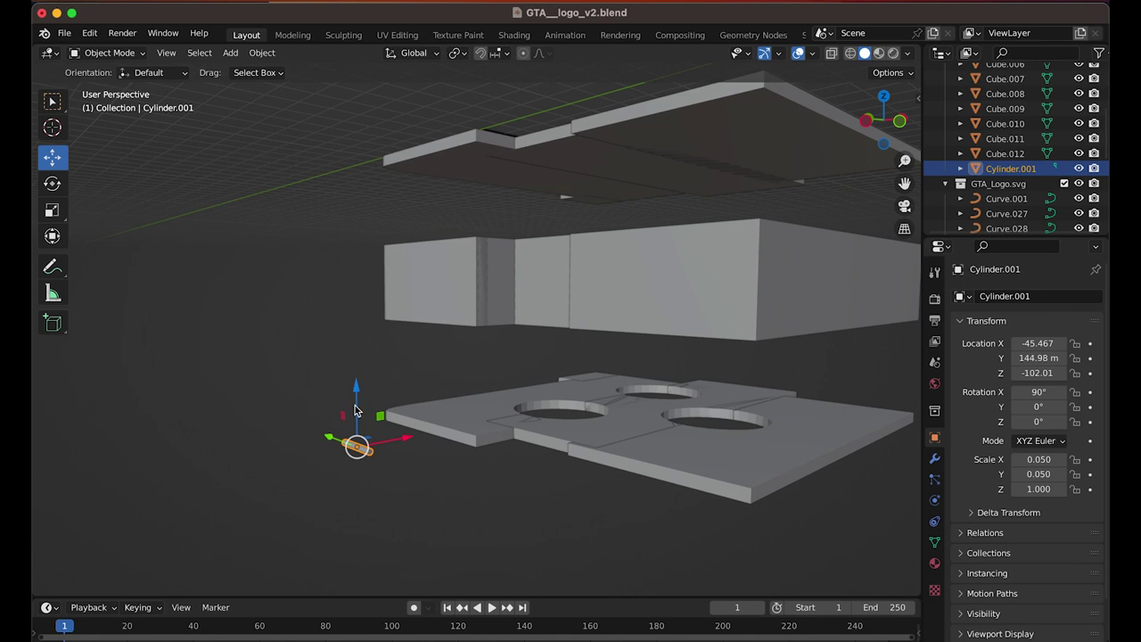
{"action": "left_click_drag", "start_coordinate": [355, 405], "coordinate": [350, 266]}
{"action": "left_click_drag", "start_coordinate": [406, 309], "coordinate": [735, 313]}
{"action": "left_click_drag", "start_coordinate": [660, 298], "coordinate": [784, 301]}
{"action": "middle_click_drag", "start_coordinate": [784, 267], "coordinate": [739, 459]}
{"action": "left_click_drag", "start_coordinate": [792, 337], "coordinate": [400, 357]}
{"action": "middle_click_drag", "start_coordinate": [410, 544], "coordinate": [450, 395]}
{"action": "left_click_drag", "start_coordinate": [458, 274], "coordinate": [458, 247]}
Add a Difference Boolean modifier to the box part Cube.006 with Cylinder.001 as the cutting object, and apply it.
{"action": "left_click", "coordinate": [499, 312]}
{"action": "left_click", "coordinate": [934, 459]}
{"action": "left_click", "coordinate": [1026, 296]}
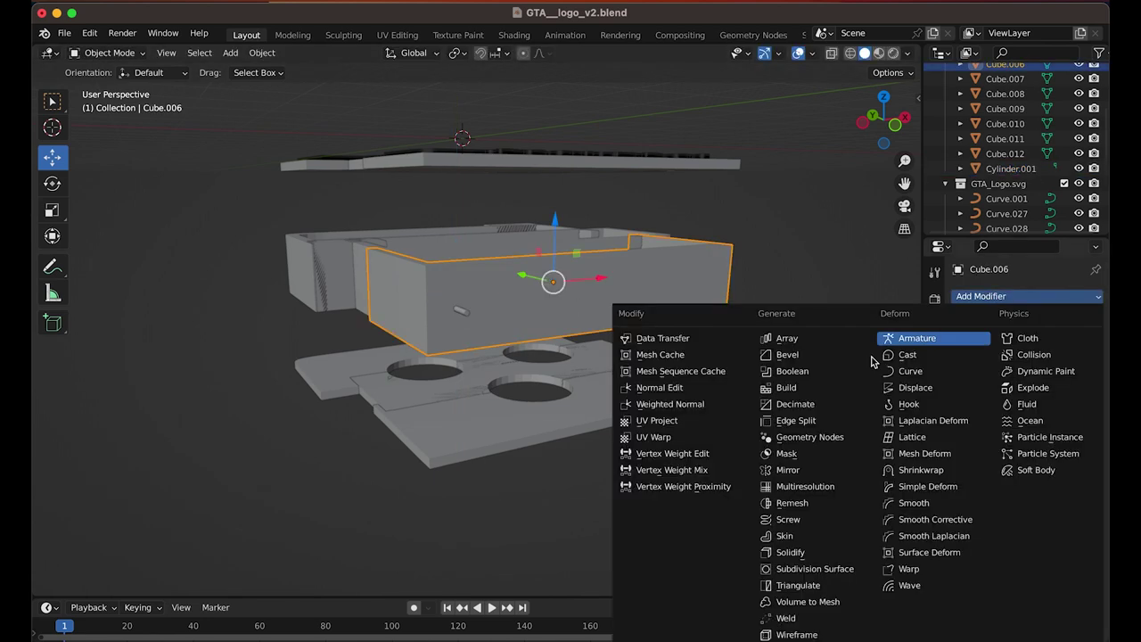
{"action": "left_click", "coordinate": [792, 370]}
{"action": "left_click", "coordinate": [1031, 381]}
{"action": "left_click", "coordinate": [984, 538]}
{"action": "key", "text": "ctrl+a"}
Shift the thin cylinder about -8.92 m along X, beside the first small hole in the box wall.
{"action": "left_click", "coordinate": [463, 311]}
{"action": "scroll", "coordinate": [434, 306], "scroll_direction": "up", "scroll_amount": 2}
{"action": "left_click_drag", "start_coordinate": [508, 305], "coordinate": [528, 329]}
{"action": "scroll", "coordinate": [433, 283], "scroll_direction": "up", "scroll_amount": 4}
{"action": "scroll", "coordinate": [432, 260], "scroll_direction": "down", "scroll_amount": 4}
{"action": "left_click", "coordinate": [1025, 296]}
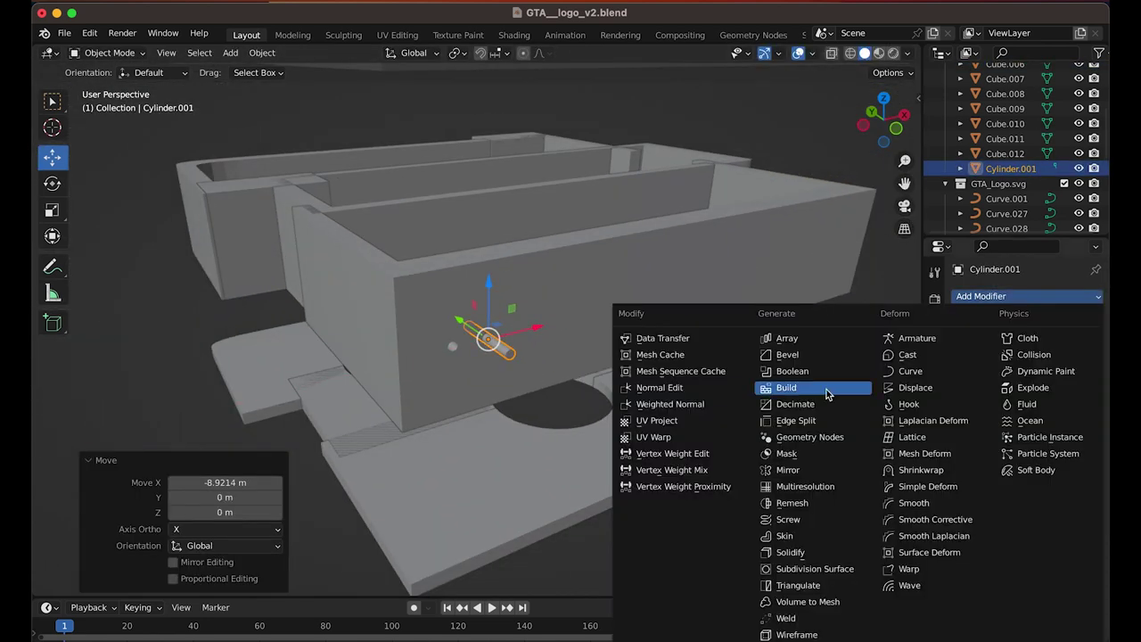
{"action": "left_click", "coordinate": [792, 371]}
{"action": "left_click", "coordinate": [1032, 381]}
{"action": "left_click", "coordinate": [1074, 322]}
Cut a second small hole in Cube.006 by applying another Difference Boolean modifier that uses the shifted Cylinder.001.
{"action": "left_click", "coordinate": [678, 294]}
{"action": "left_click", "coordinate": [1025, 296]}
{"action": "left_click", "coordinate": [791, 370]}
{"action": "left_click", "coordinate": [1031, 381]}
{"action": "left_click", "coordinate": [984, 537]}
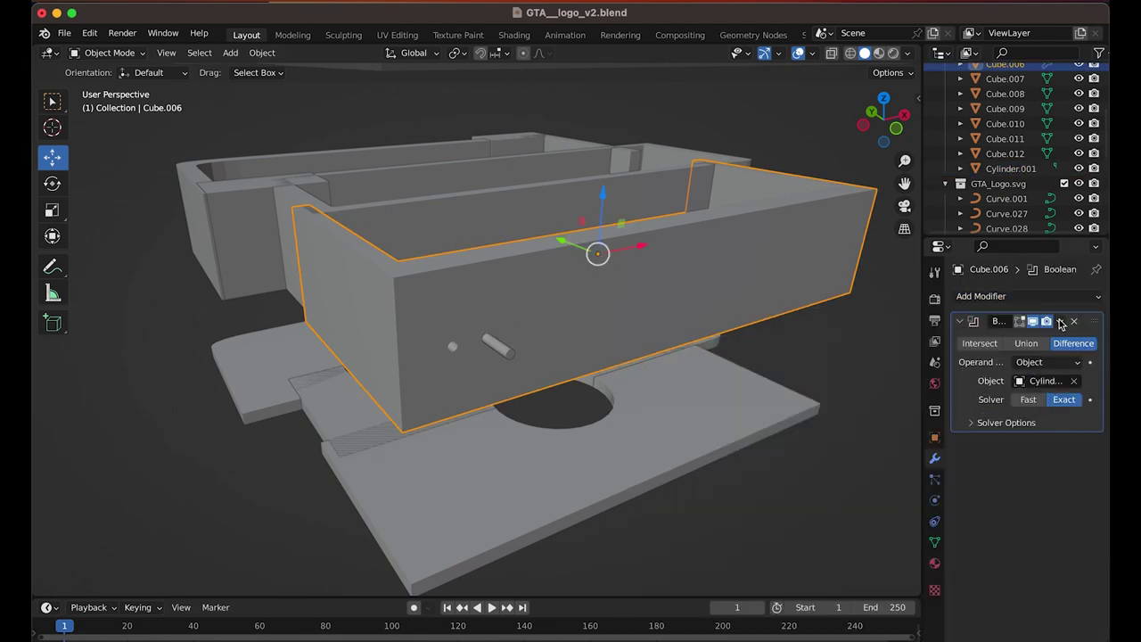
{"action": "left_click", "coordinate": [1060, 322]}
{"action": "left_click", "coordinate": [1007, 342]}
Delete the thin cutting cylinder and check the two small holes in the box wall.
{"action": "left_click", "coordinate": [498, 346]}
{"action": "key", "text": "Delete"}
{"action": "scroll", "coordinate": [563, 342], "scroll_direction": "down", "scroll_amount": 5}
{"action": "scroll", "coordinate": [563, 342], "scroll_direction": "right", "scroll_amount": 5}
{"action": "scroll", "coordinate": [561, 340], "scroll_direction": "down", "scroll_amount": 6}
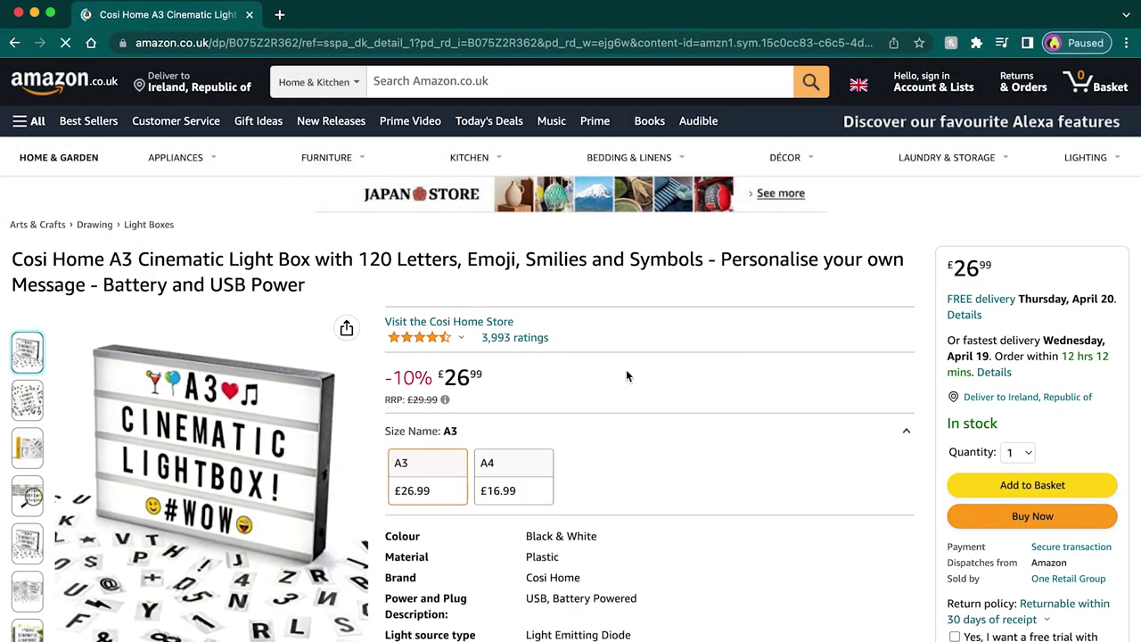
Review the Cosi Home A3 Cinematic Light Box product page on Amazon, down to the item description.
{"action": "scroll", "coordinate": [767, 553], "scroll_direction": "down", "scroll_amount": 3}
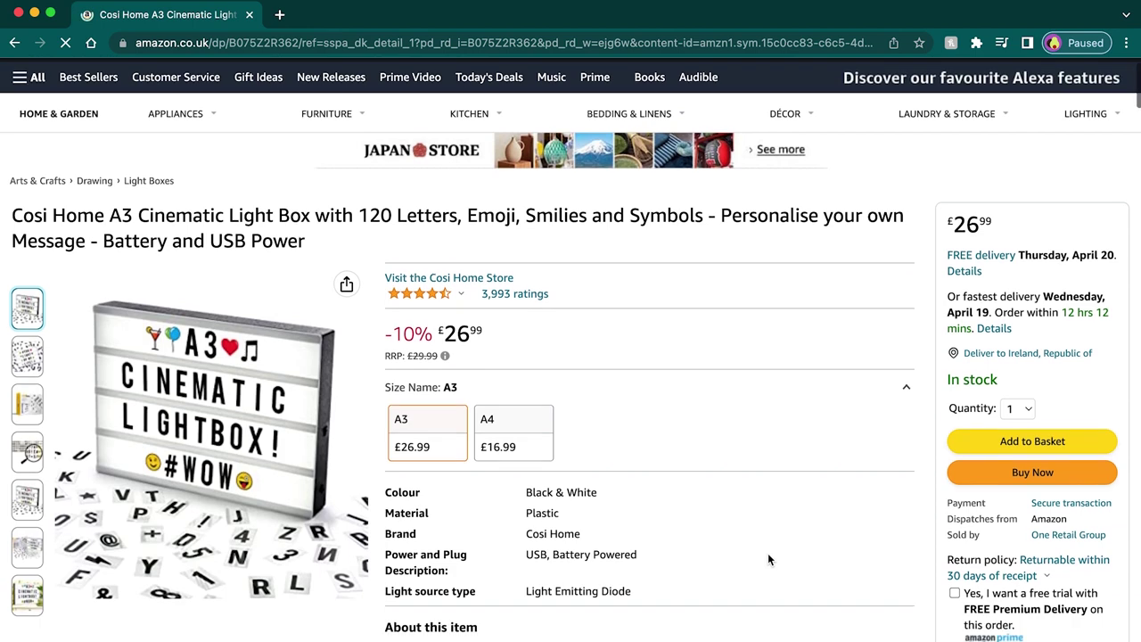
{"action": "scroll", "coordinate": [768, 559], "scroll_direction": "down", "scroll_amount": 1}
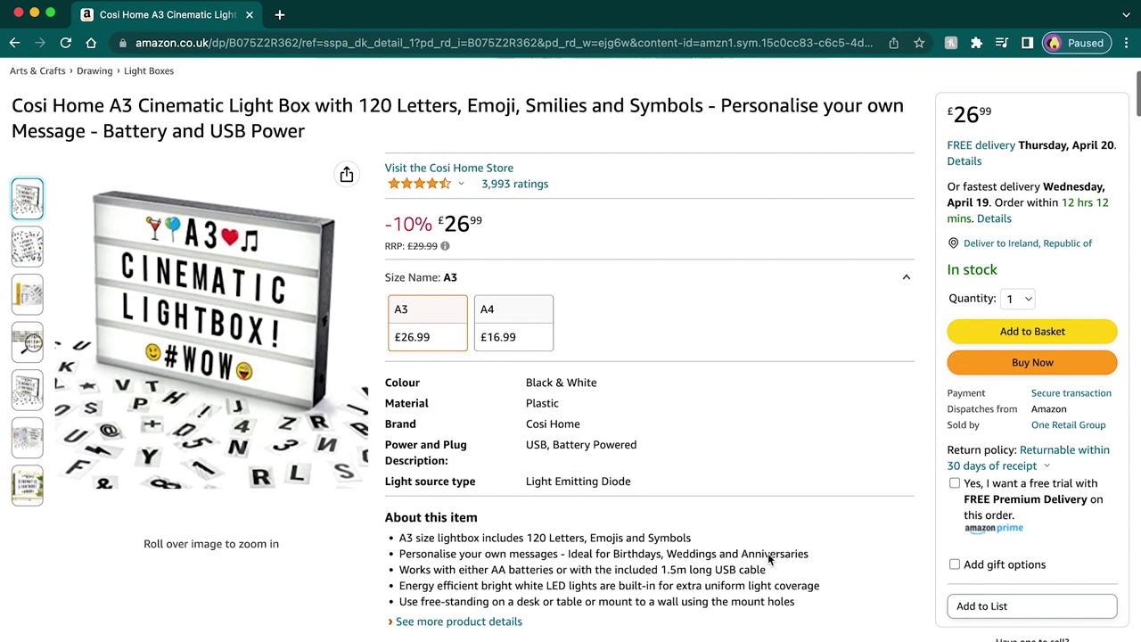